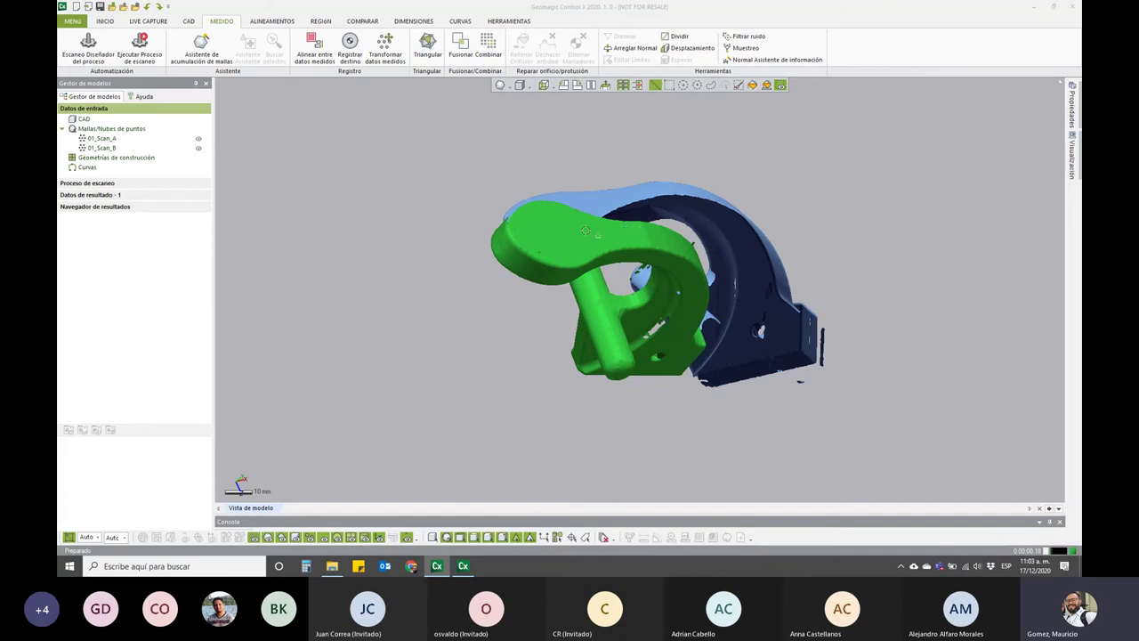
mouse_move(677, 273)
right_down()
mouse_move(693, 299)
mouse_move(618, 301)
right_up()
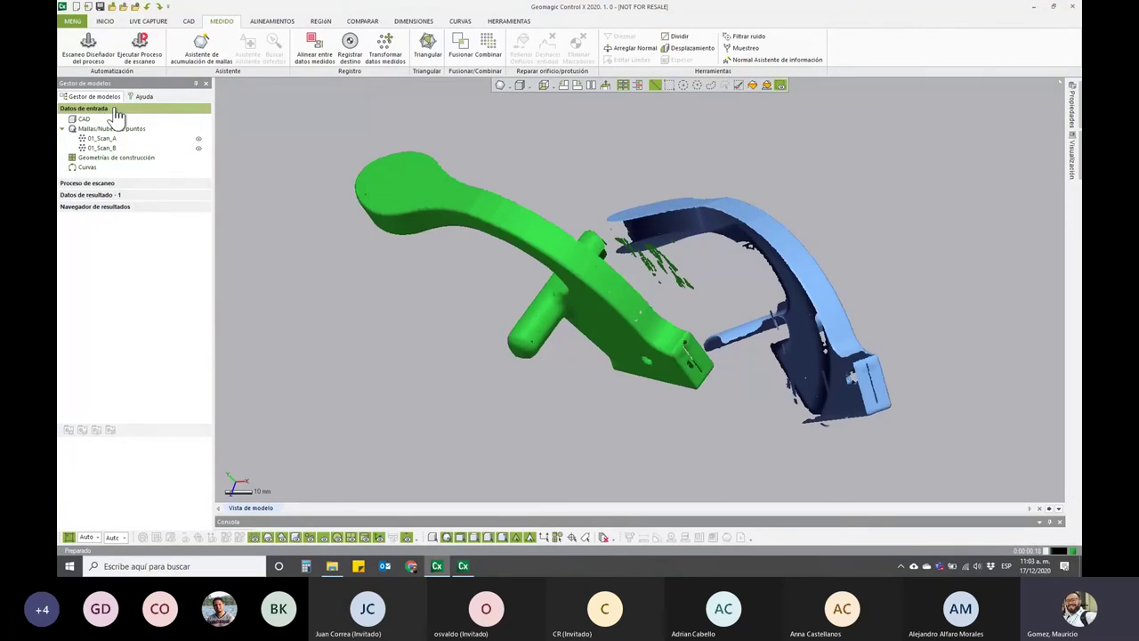
scroll(594, 276, up, 2)
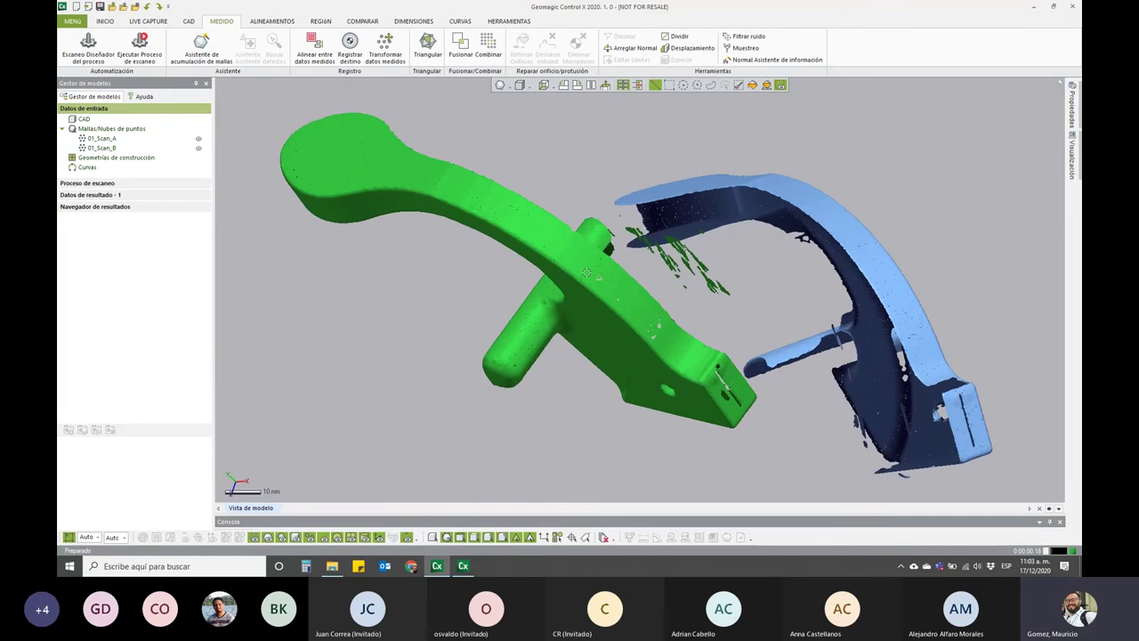
right_drag(594, 276, 468, 301)
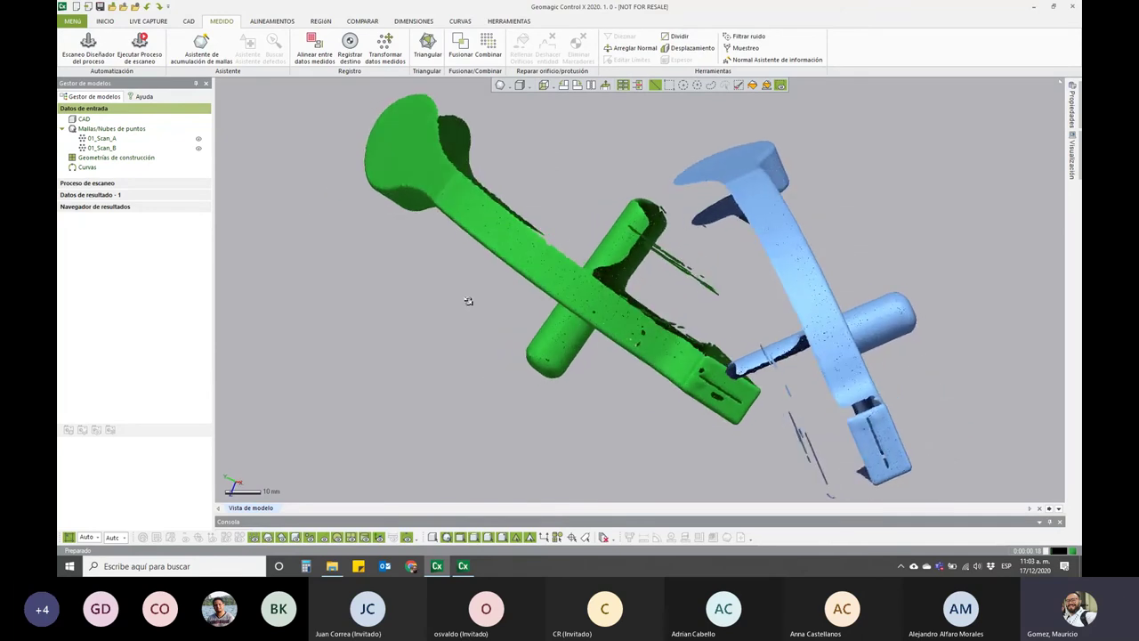
scroll(571, 291, up, 3)
scroll(570, 291, down, 2)
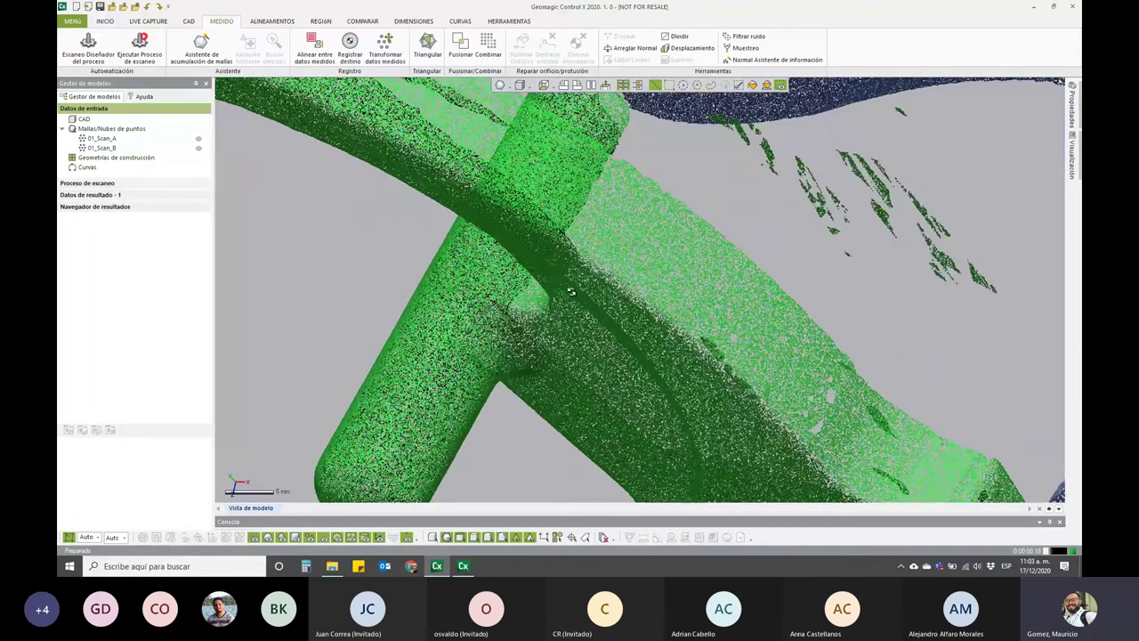
scroll(623, 283, down, 3)
scroll(676, 276, down, 2)
scroll(706, 272, up, 2)
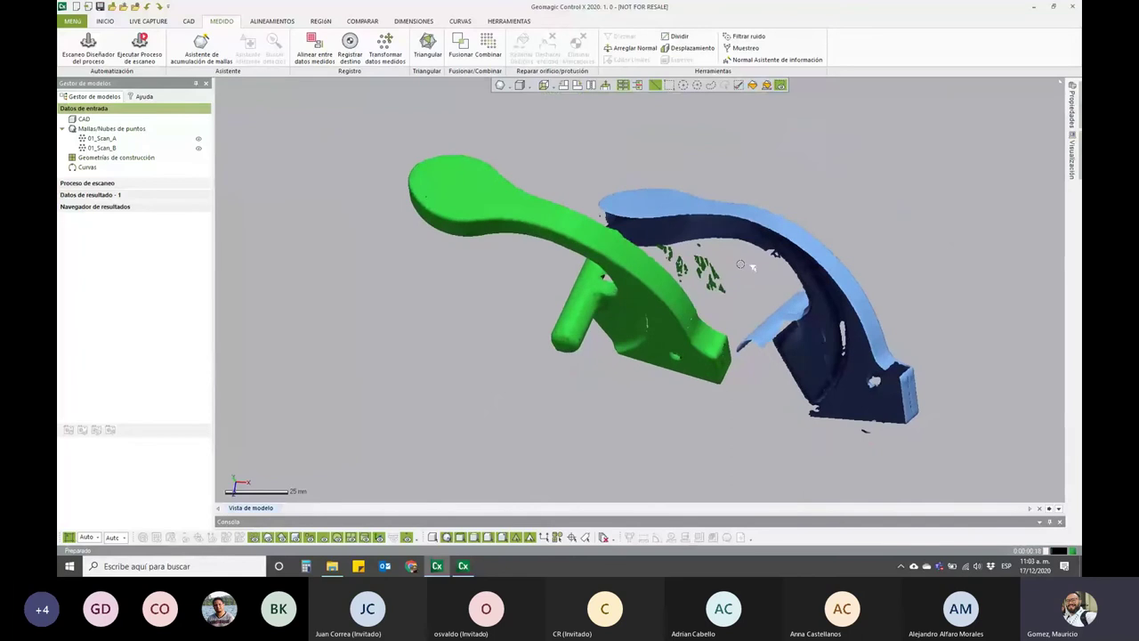
scroll(699, 274, up, 1)
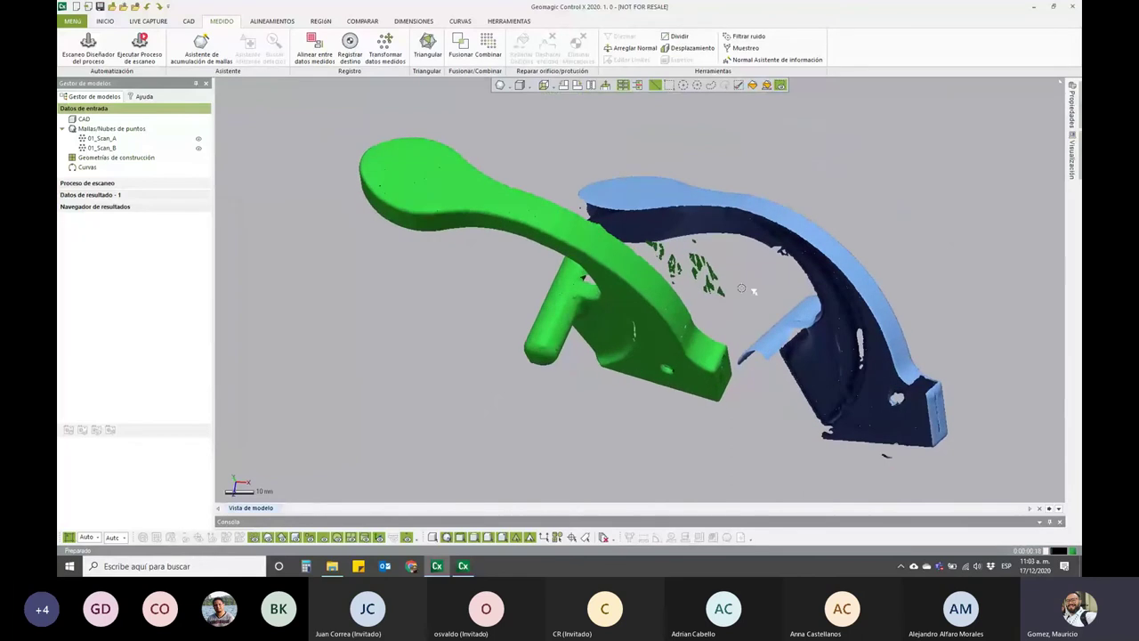
right_drag(832, 364, 779, 356)
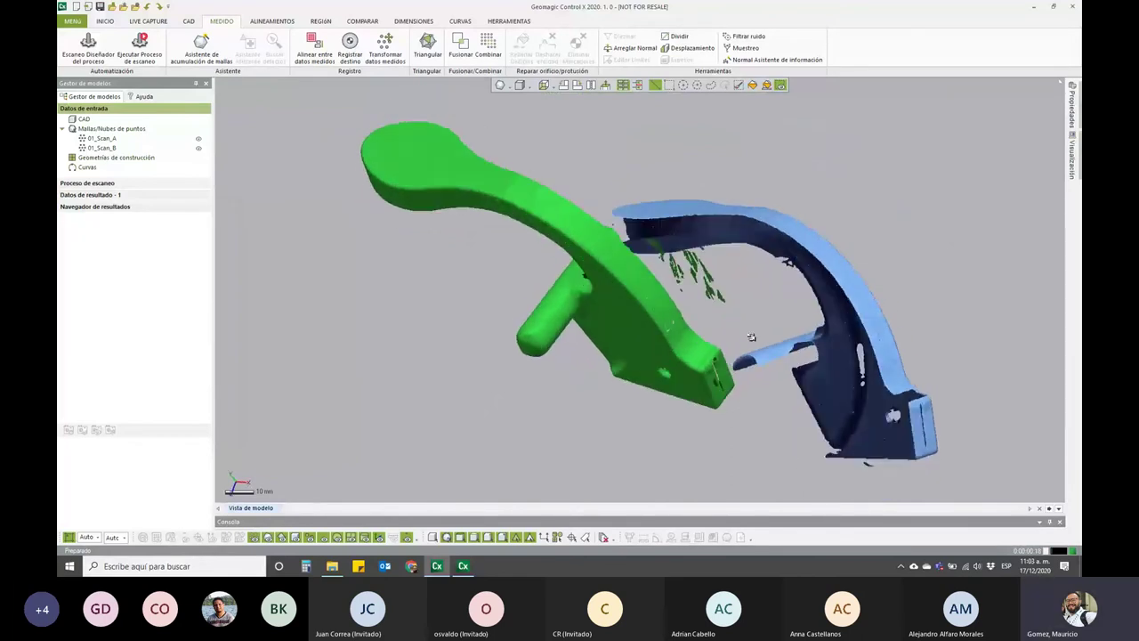
scroll(729, 333, down, 1)
scroll(677, 311, down, 2)
scroll(615, 285, down, 1)
mouse_move(574, 267)
right_down()
mouse_move(523, 274)
mouse_move(713, 315)
mouse_move(547, 320)
right_up()
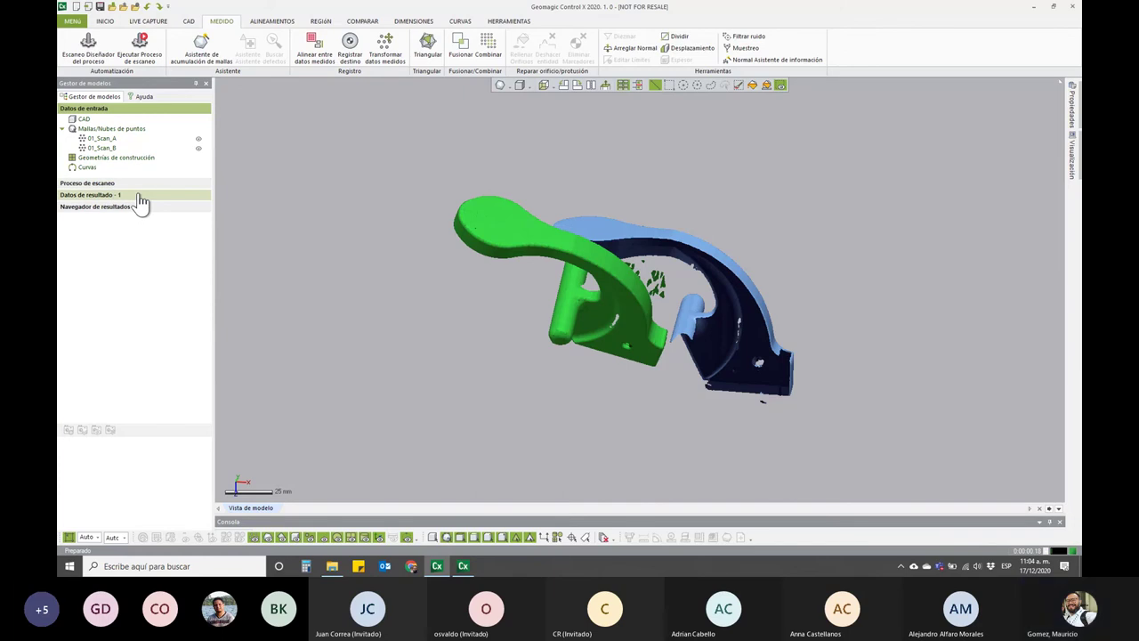
- Go back to the MEDIDO tab and open Escaneo Diseñador del proceso
click(106, 23)
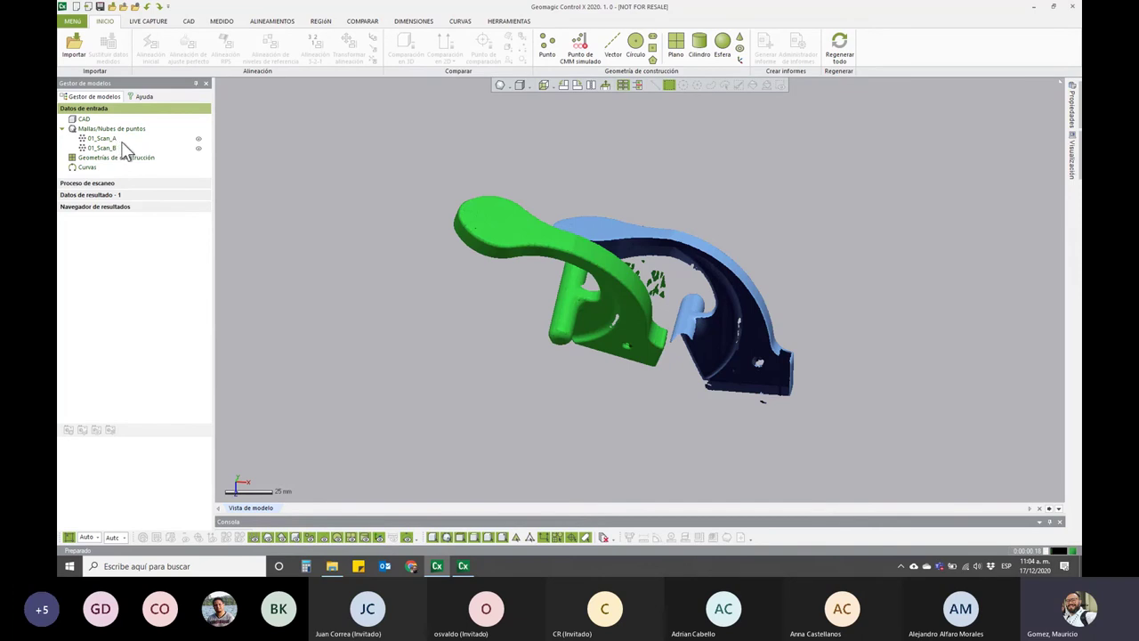
click(225, 21)
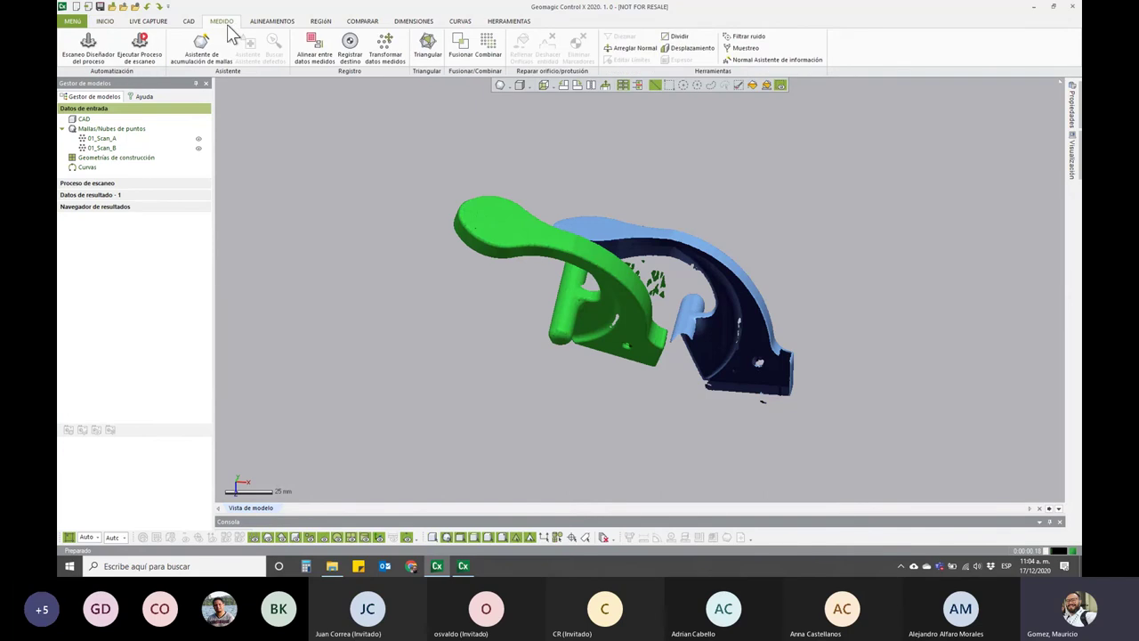
click(101, 56)
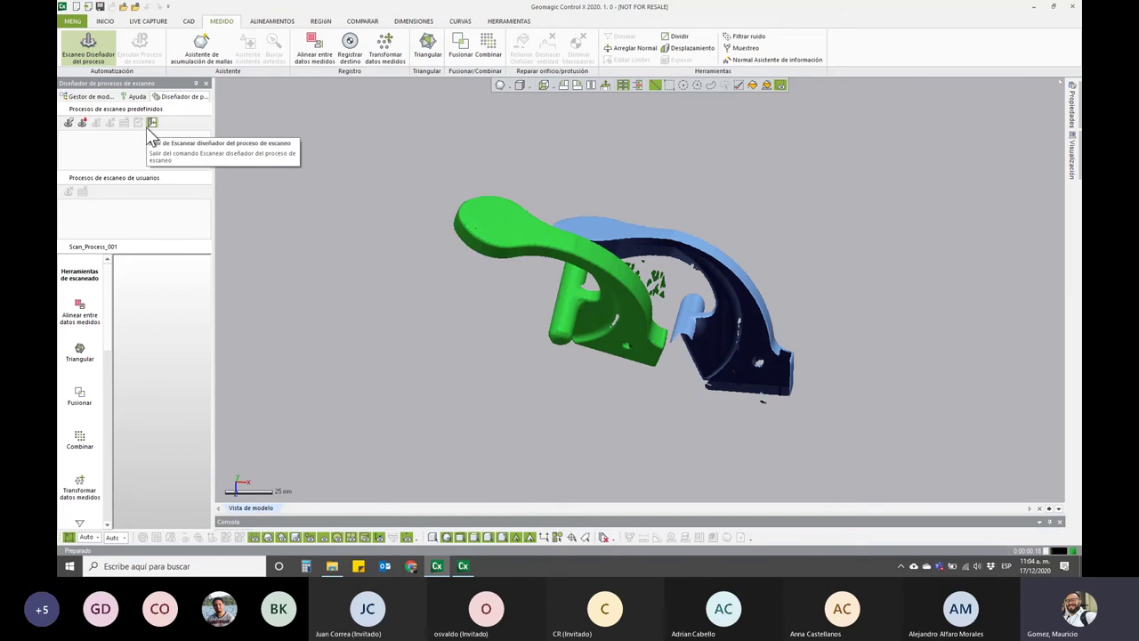
- Create and select Scan_Process_001, then browse the Herramientas de escaneado list
click(69, 124)
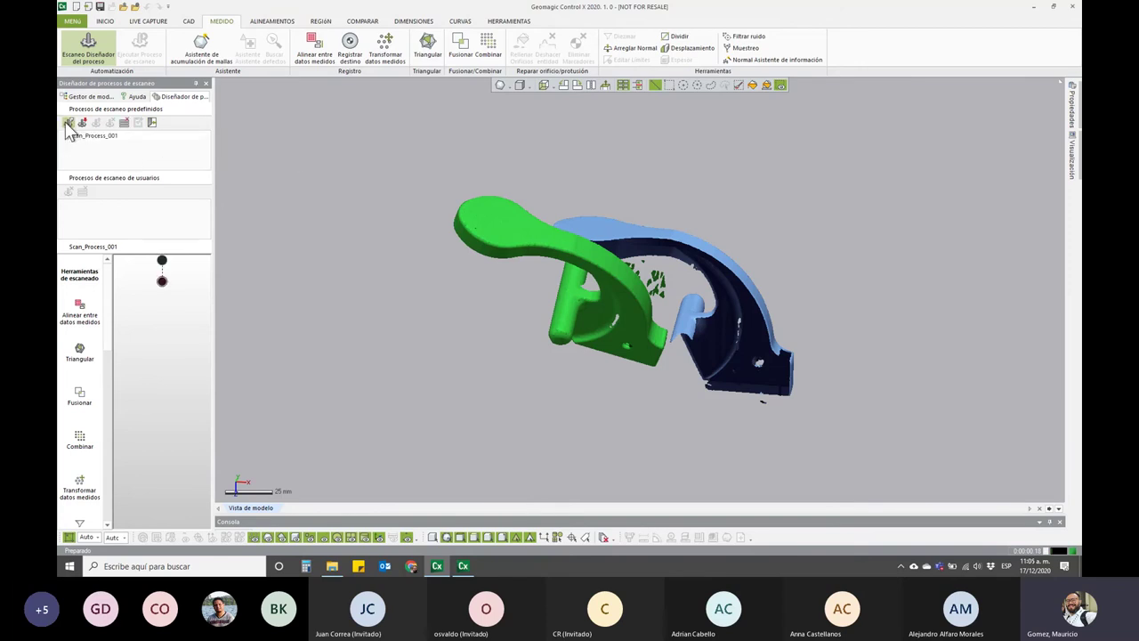
click(116, 138)
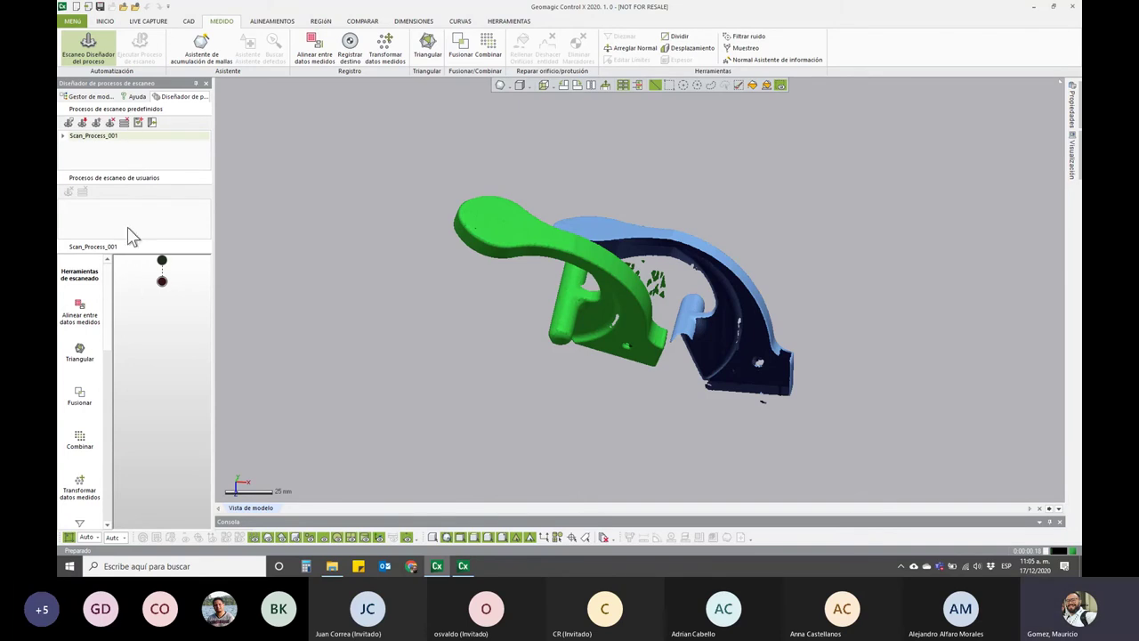
scroll(109, 302, down, 1)
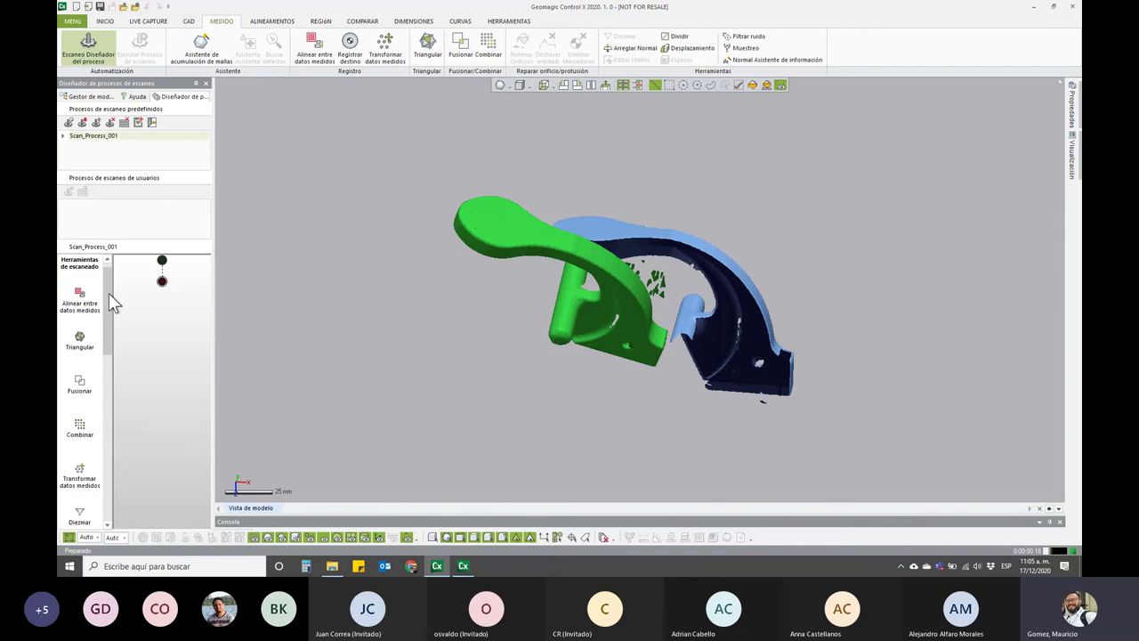
drag(108, 292, 108, 436)
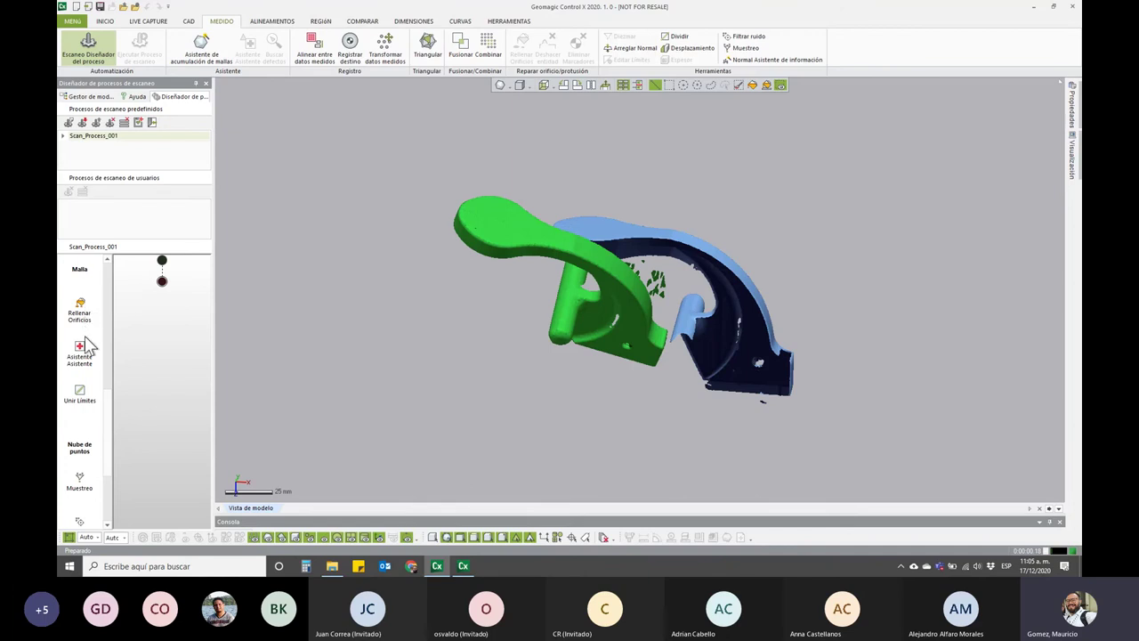
drag(103, 411, 109, 465)
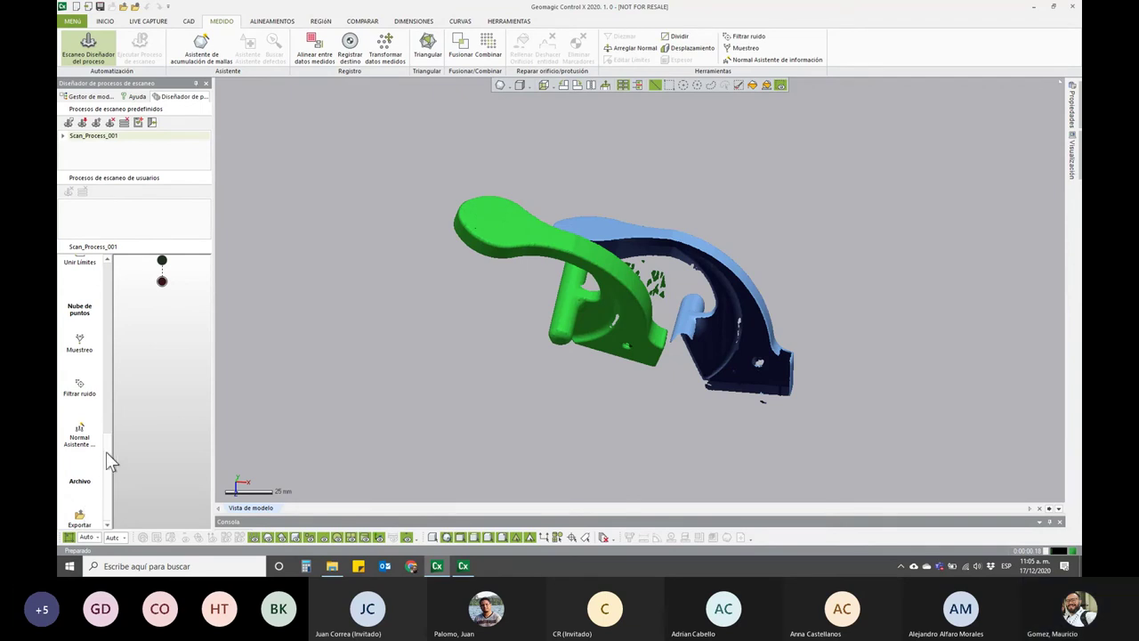
drag(106, 451, 105, 285)
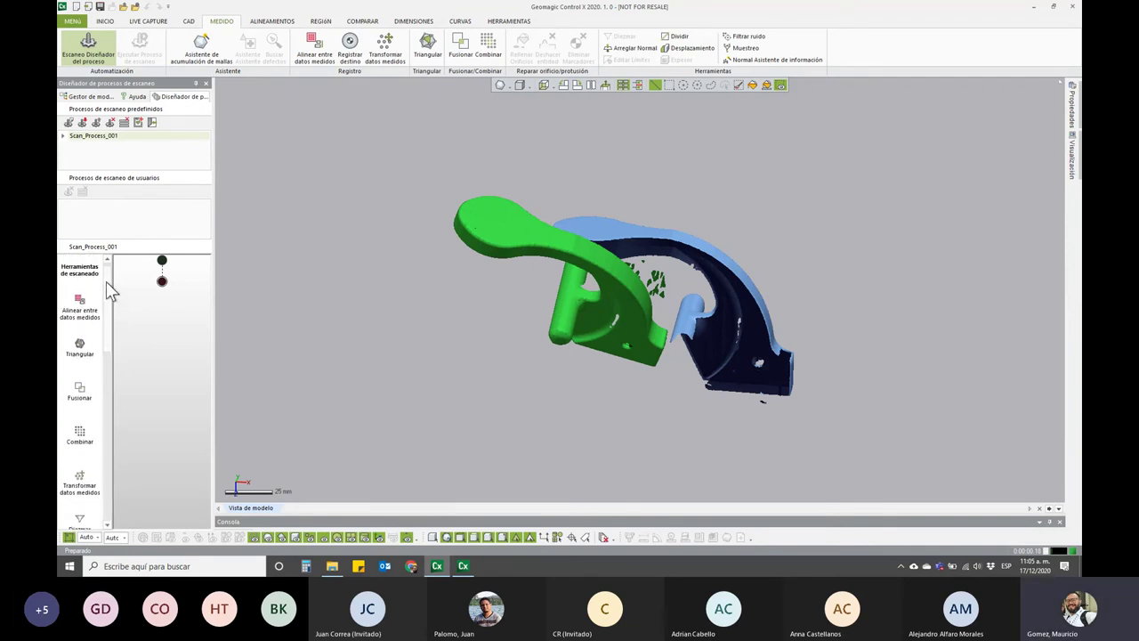
mouse_move(659, 351)
right_down()
mouse_move(451, 354)
mouse_move(521, 276)
right_up()
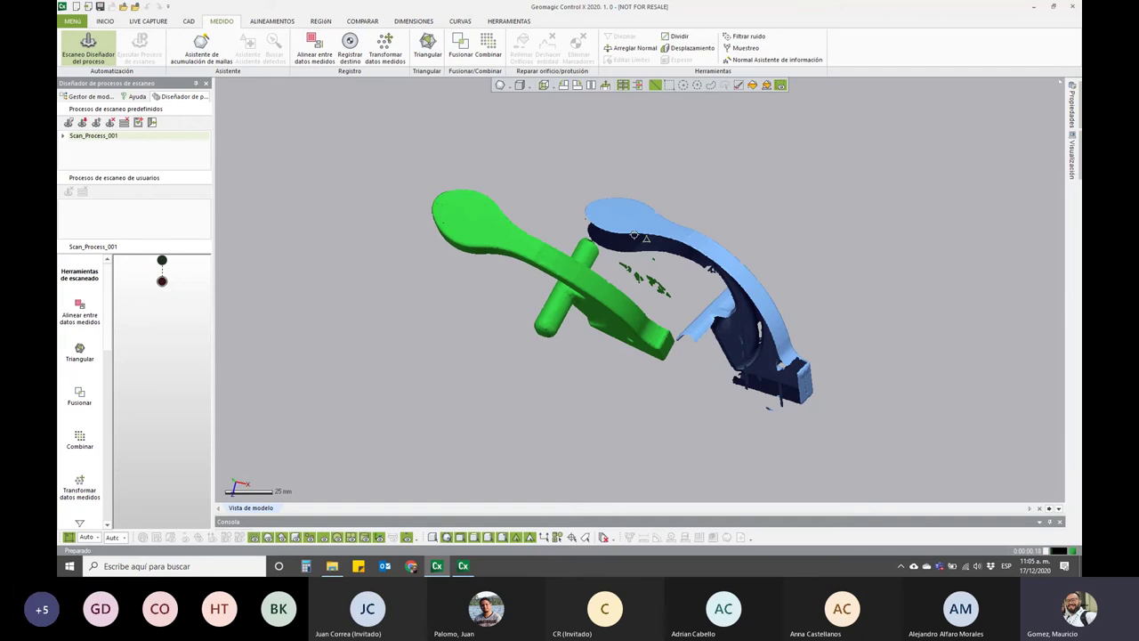
mouse_move(634, 236)
right_down()
mouse_move(712, 349)
mouse_move(553, 372)
right_up()
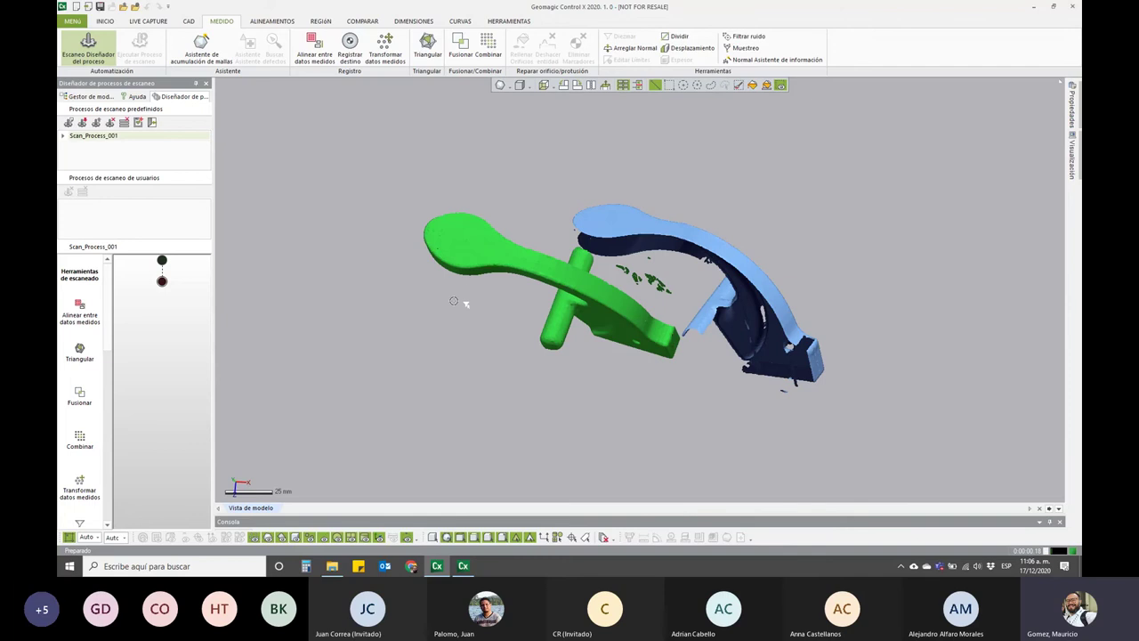
right_drag(540, 290, 643, 263)
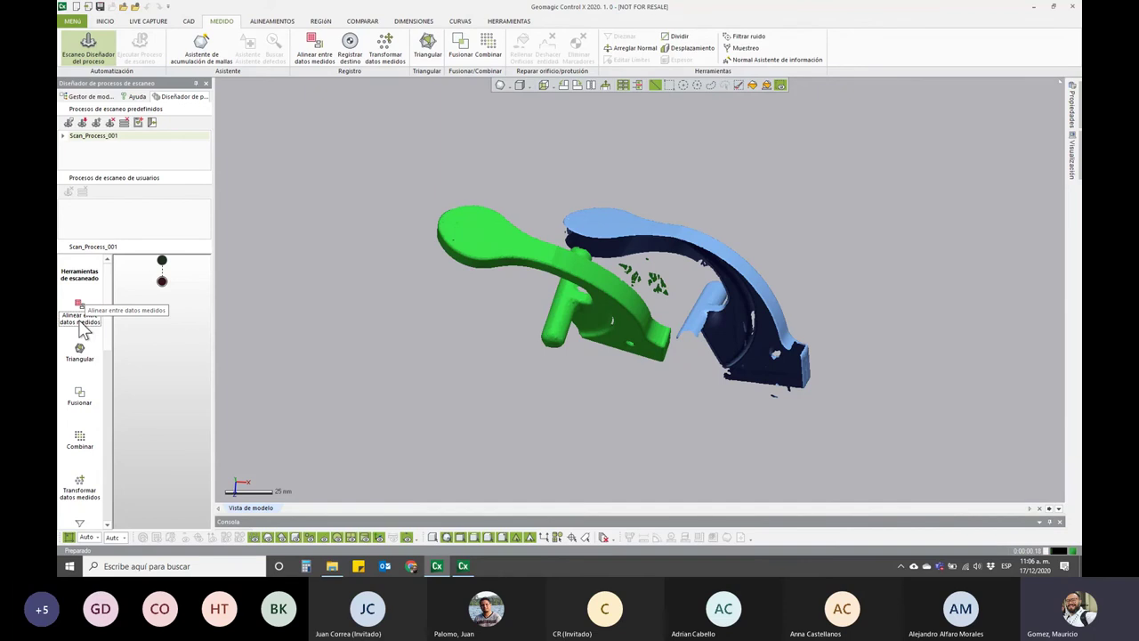
- Insert an Alinear entre datos medidos step between start and end, accepting its default method
drag(76, 328, 163, 294)
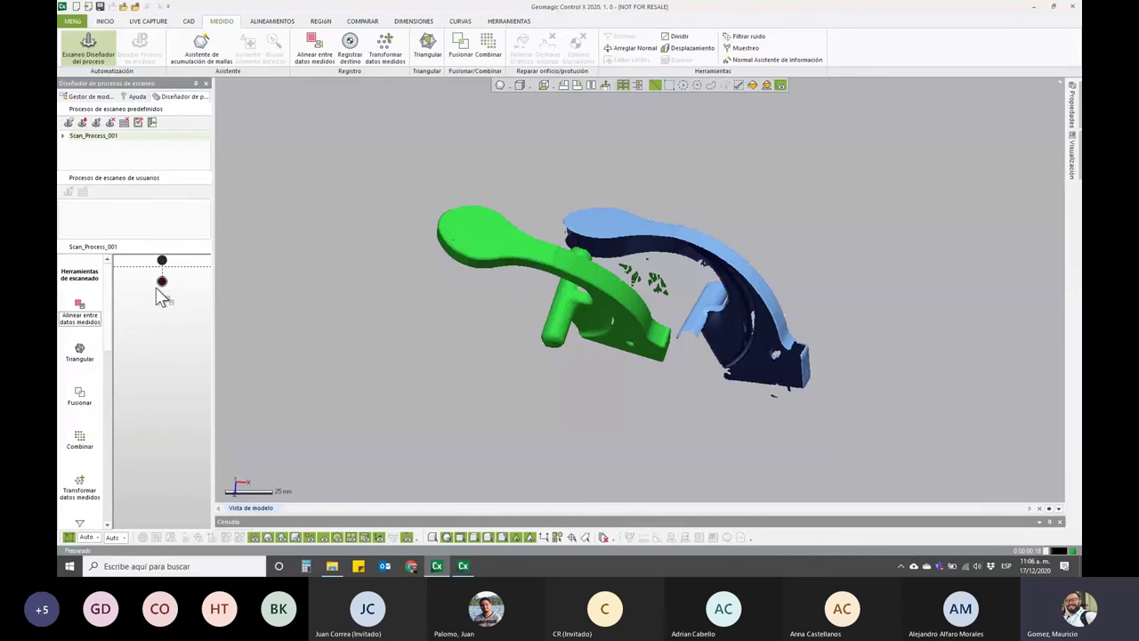
drag(164, 294, 166, 298)
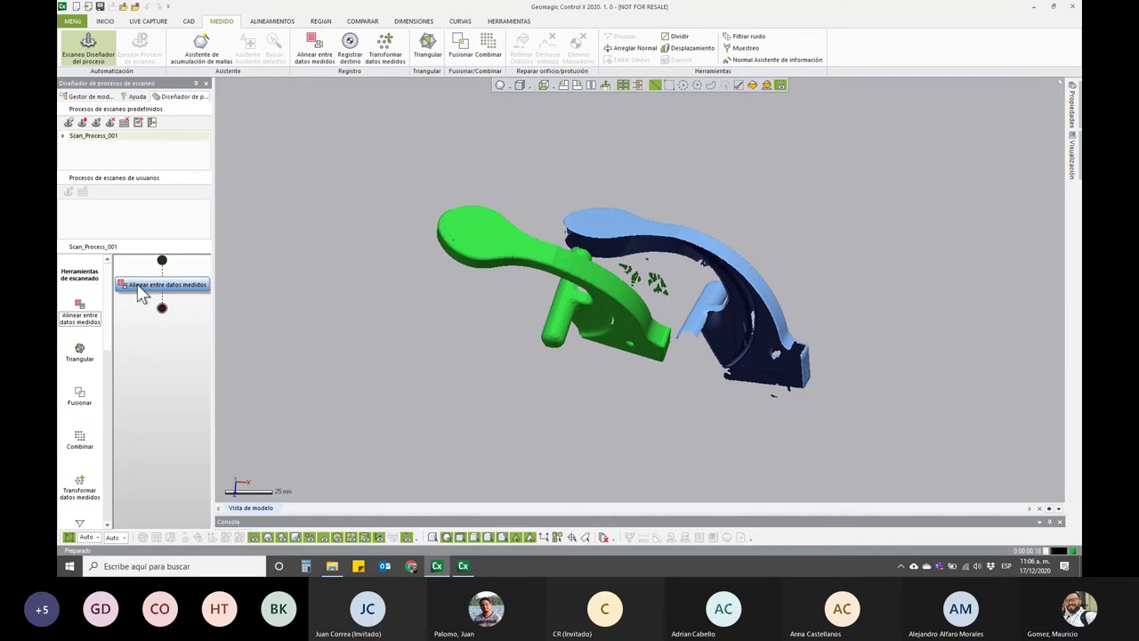
click(150, 286)
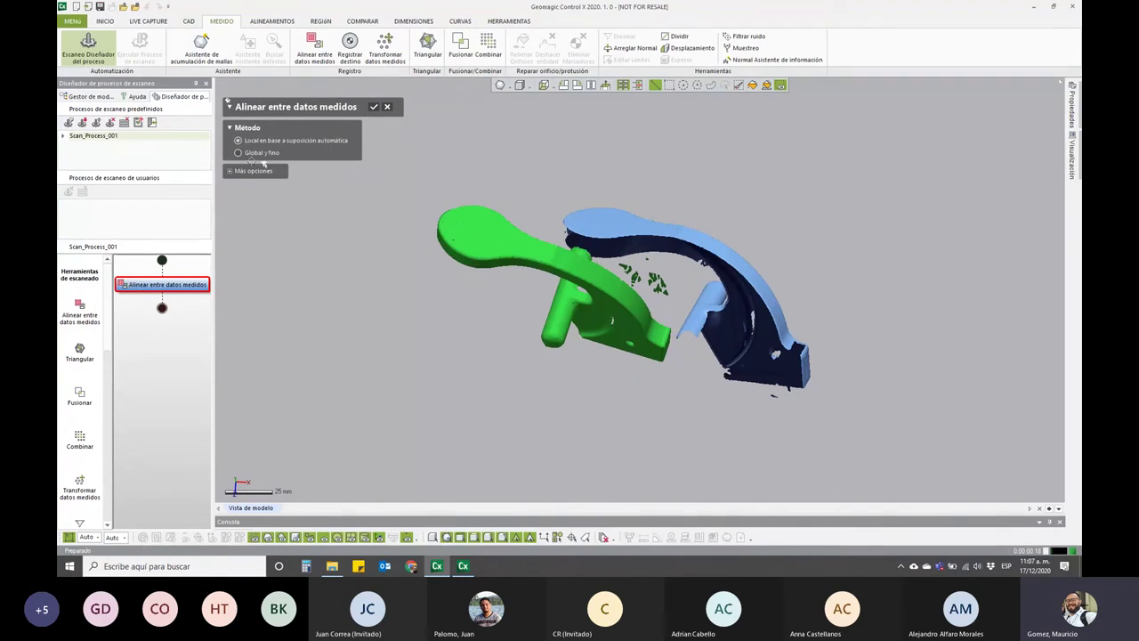
click(374, 107)
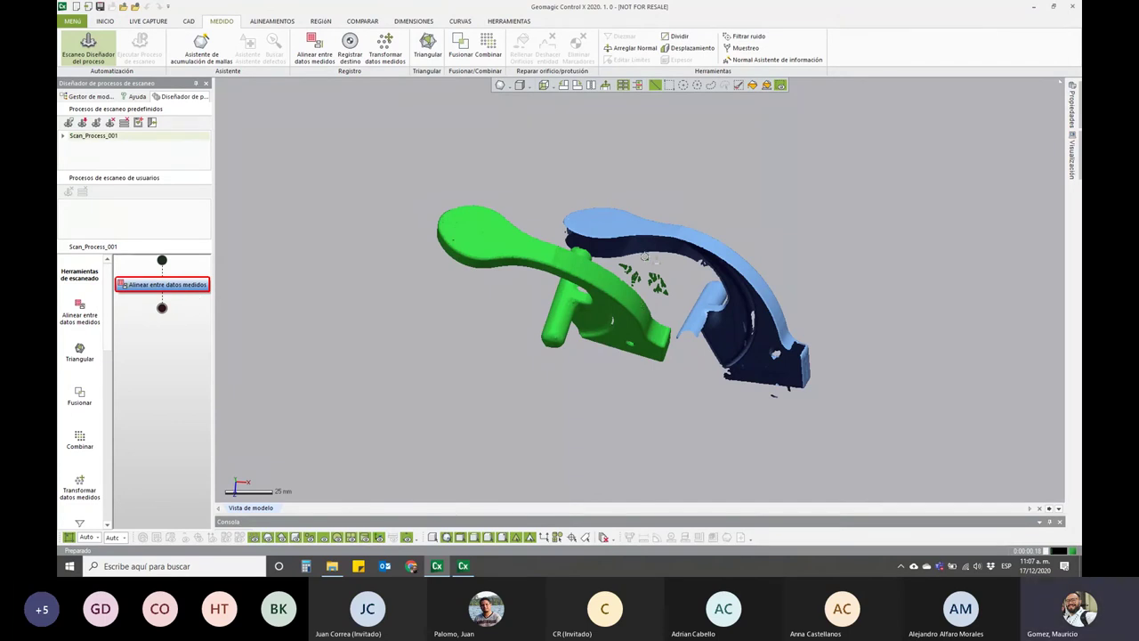
scroll(645, 256, up, 2)
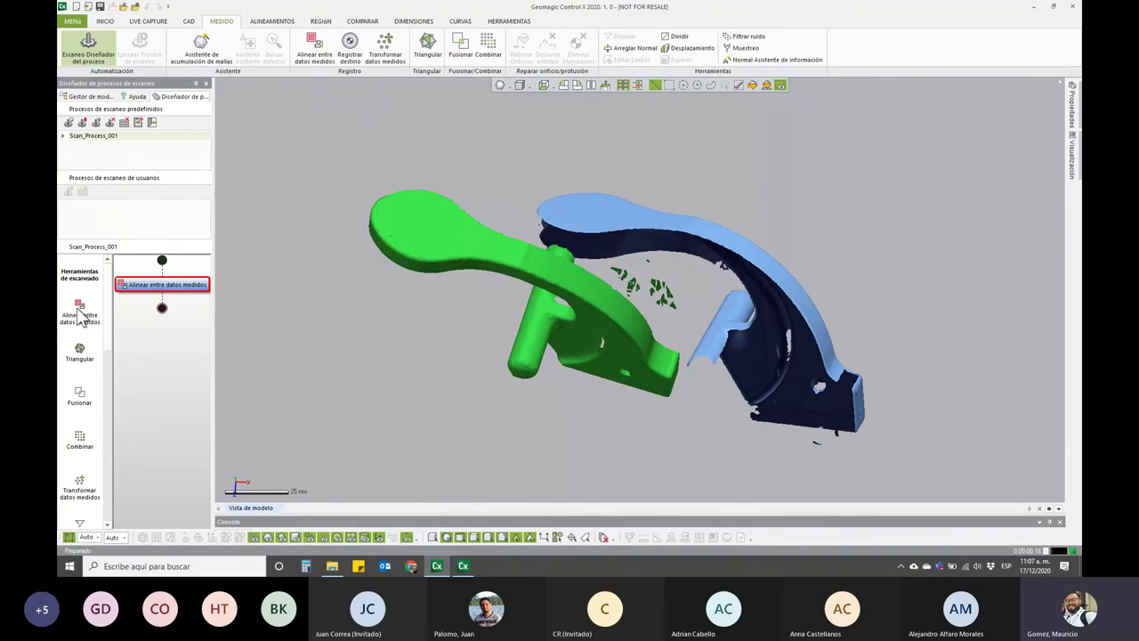
- Add a second Alinear entre datos medidos step using the Global y fino method
drag(116, 325, 160, 321)
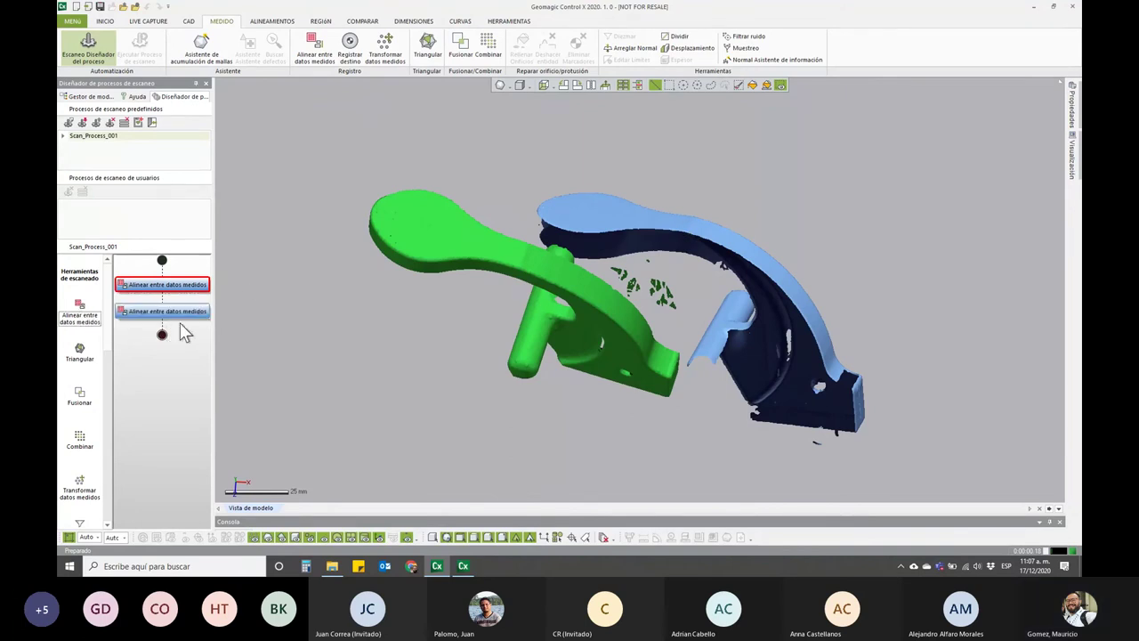
click(186, 322)
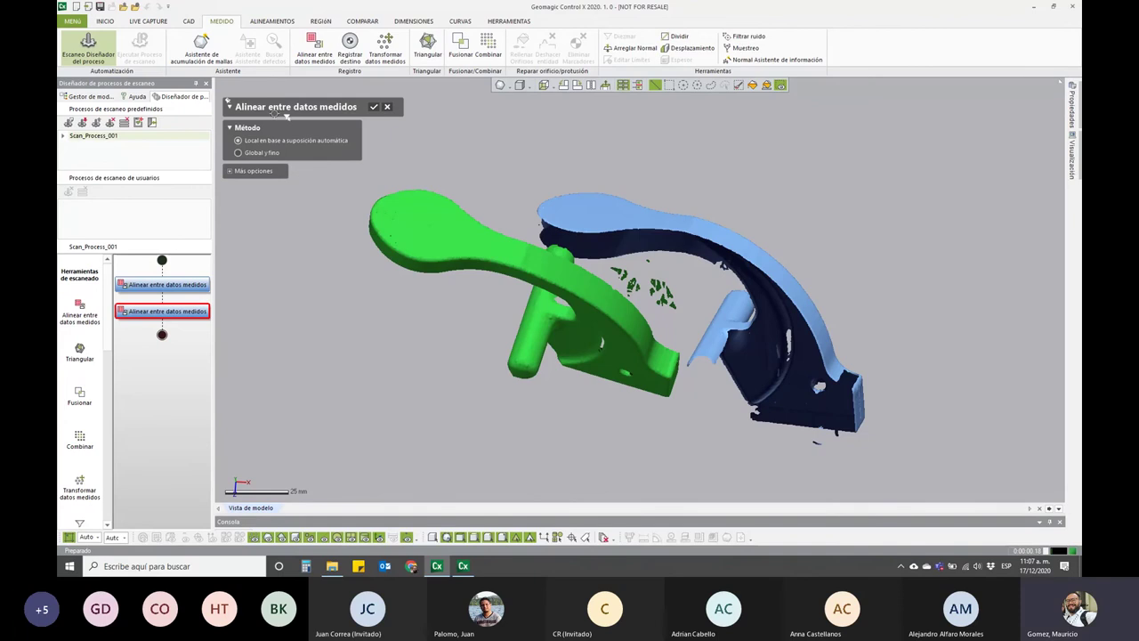
click(239, 154)
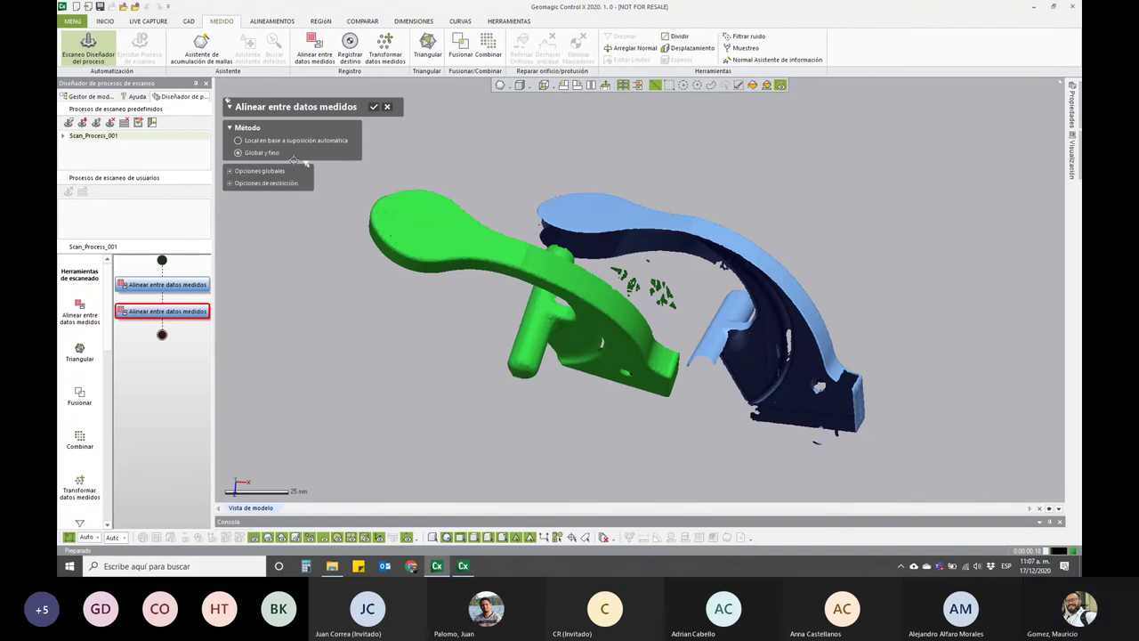
click(374, 107)
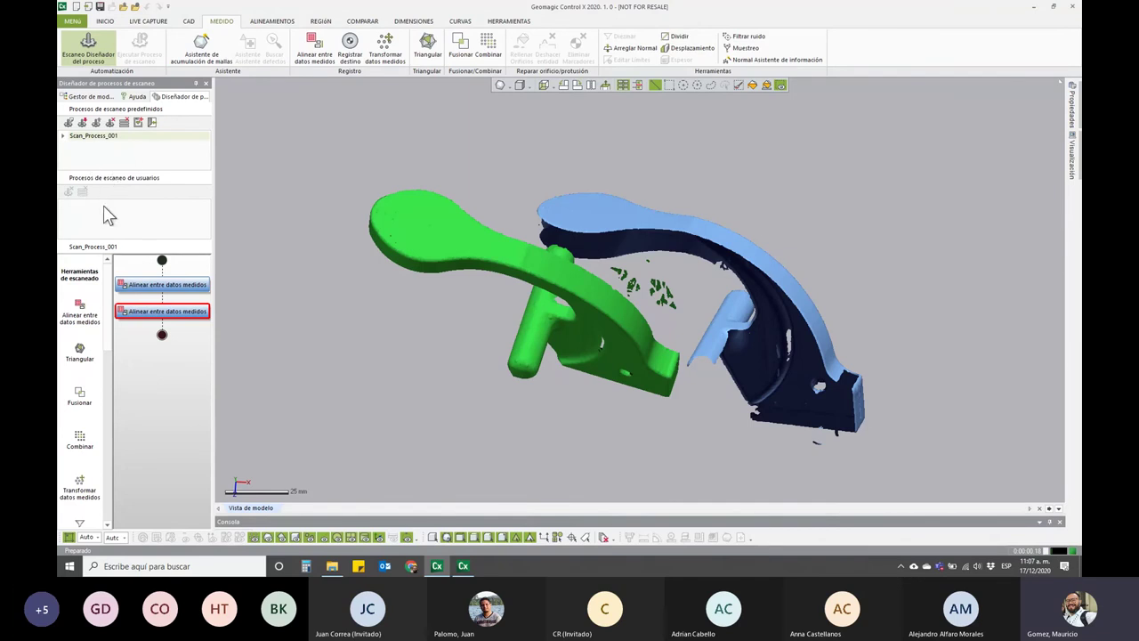
- Save the process as user process Scan_Process_003, rename it 'Alinear', and exit the designer
click(119, 135)
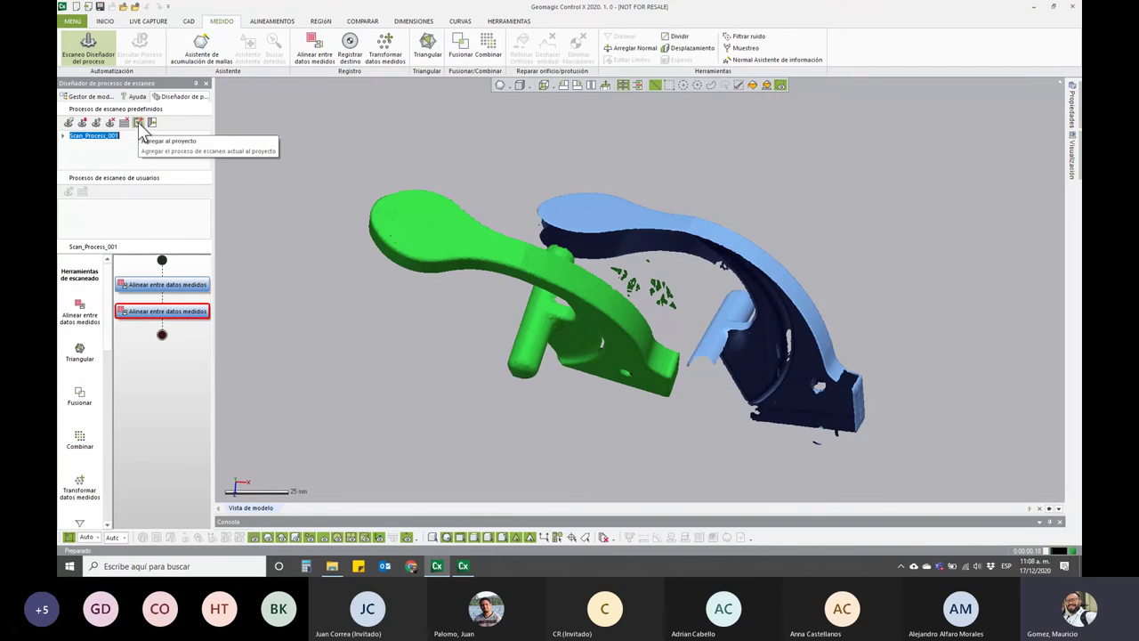
click(138, 122)
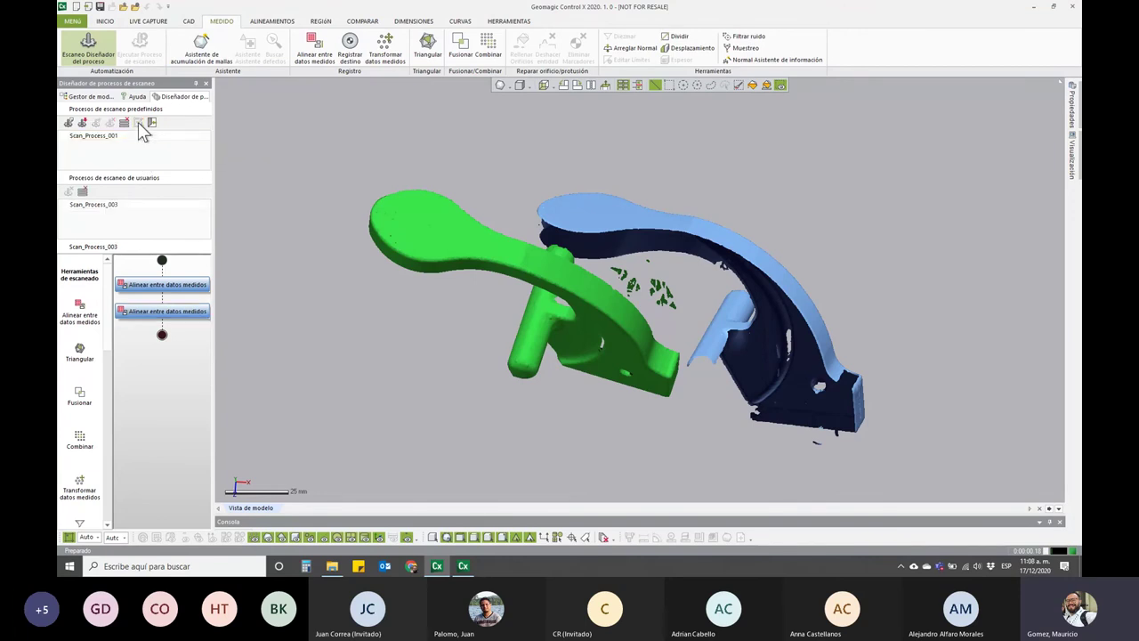
click(113, 205)
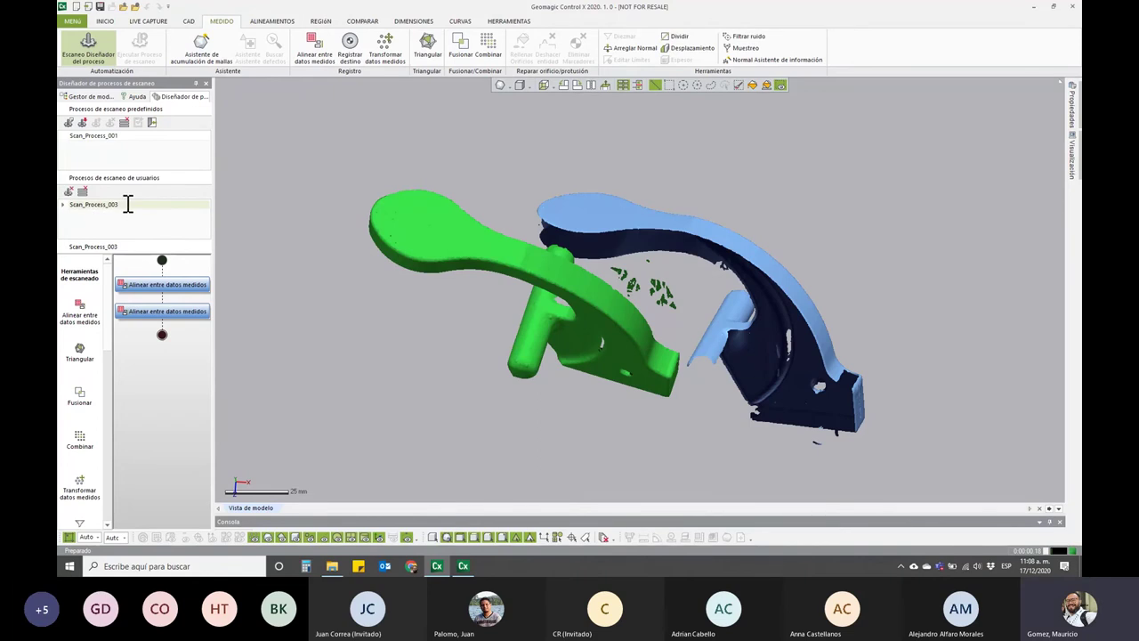
click(128, 204)
text(Alinea)
text(r)
click(131, 237)
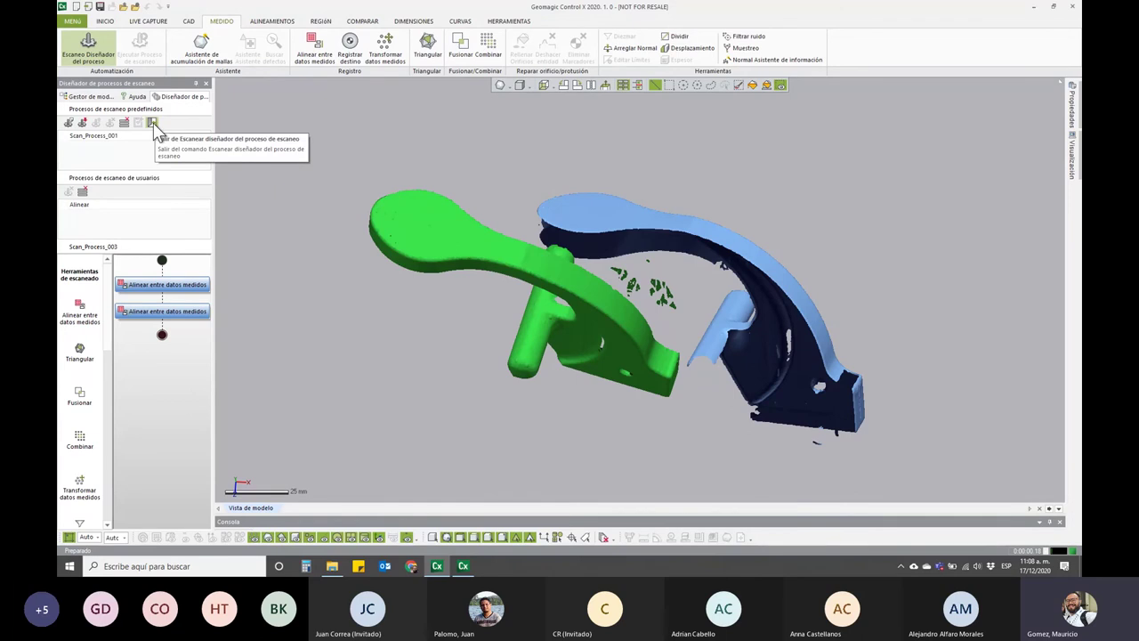
click(153, 124)
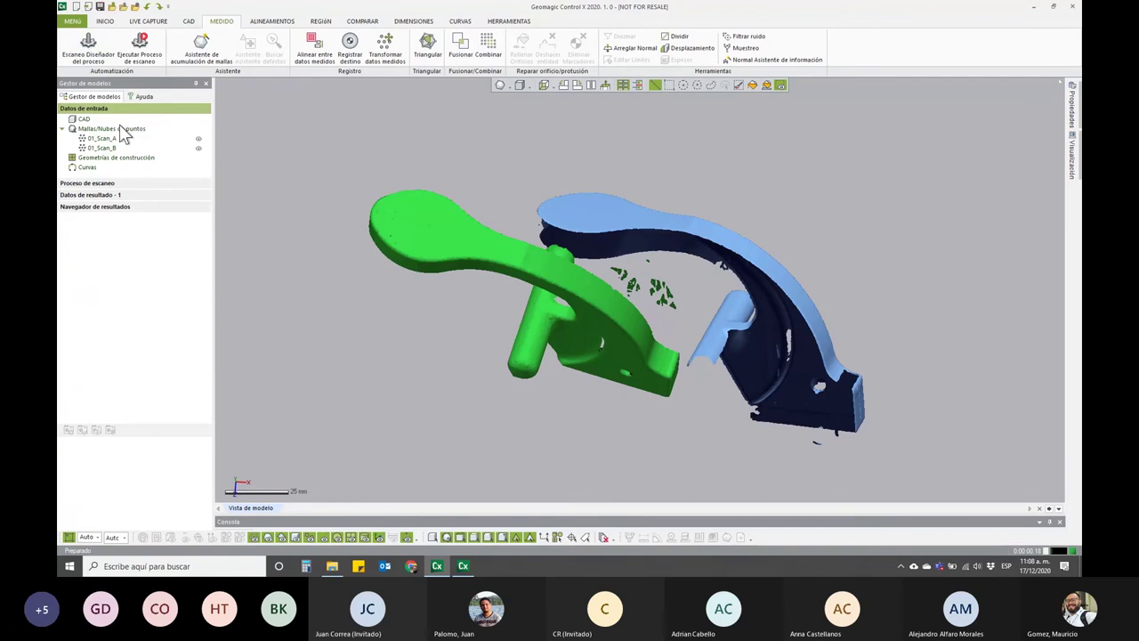
- Expand Proceso de escaneo > Alinear to check its two alignment steps, then open Ejecutar Proceso de escaneo
click(135, 185)
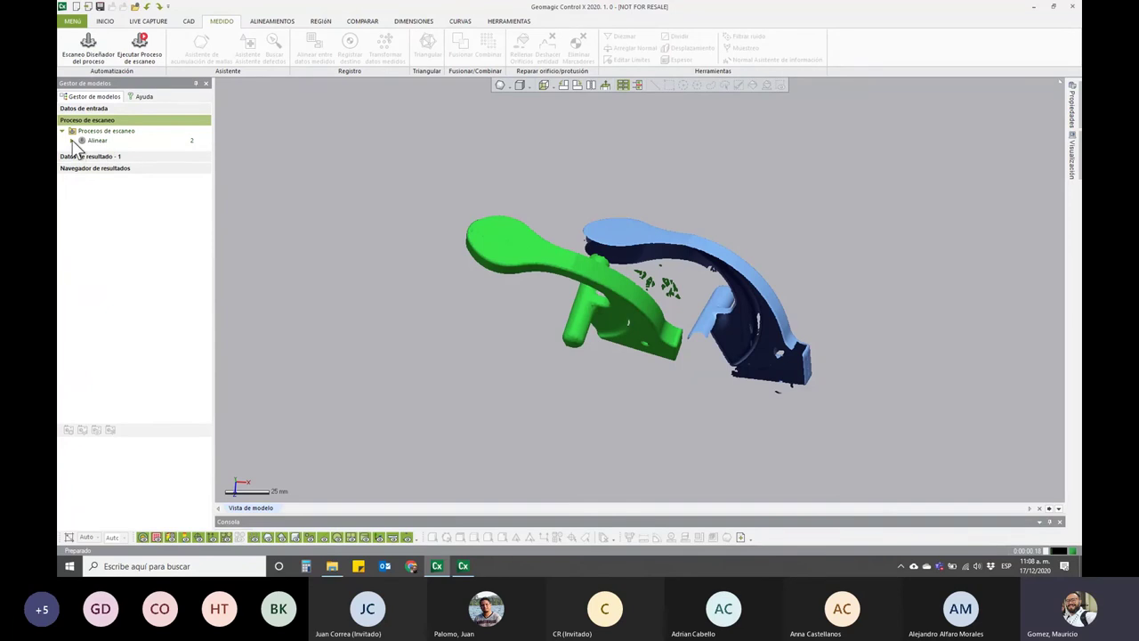
click(72, 141)
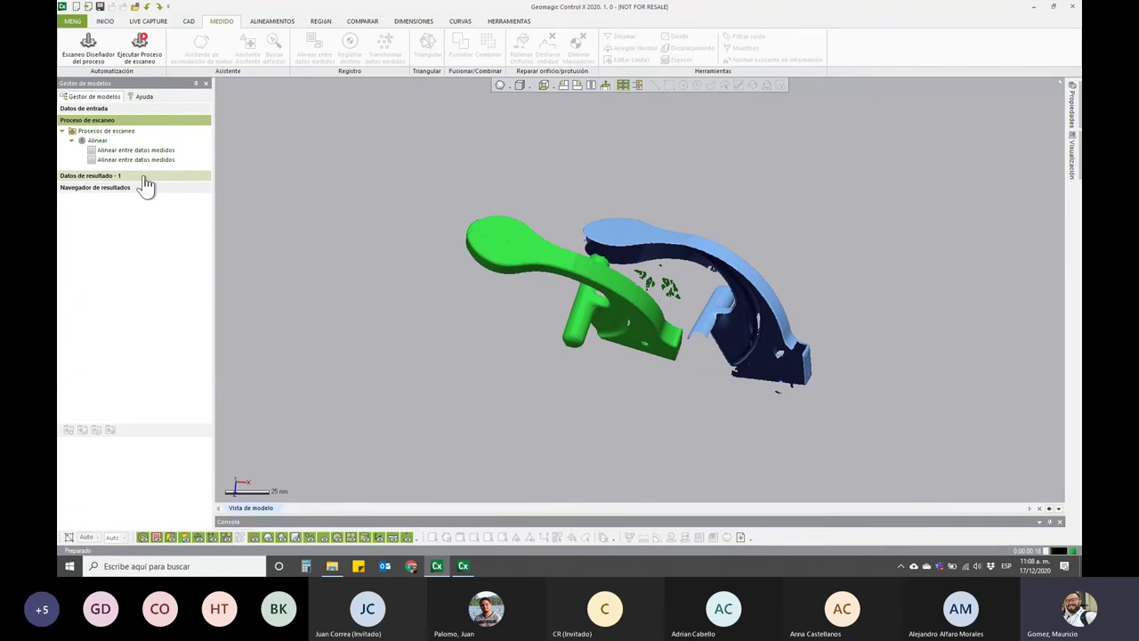
click(155, 52)
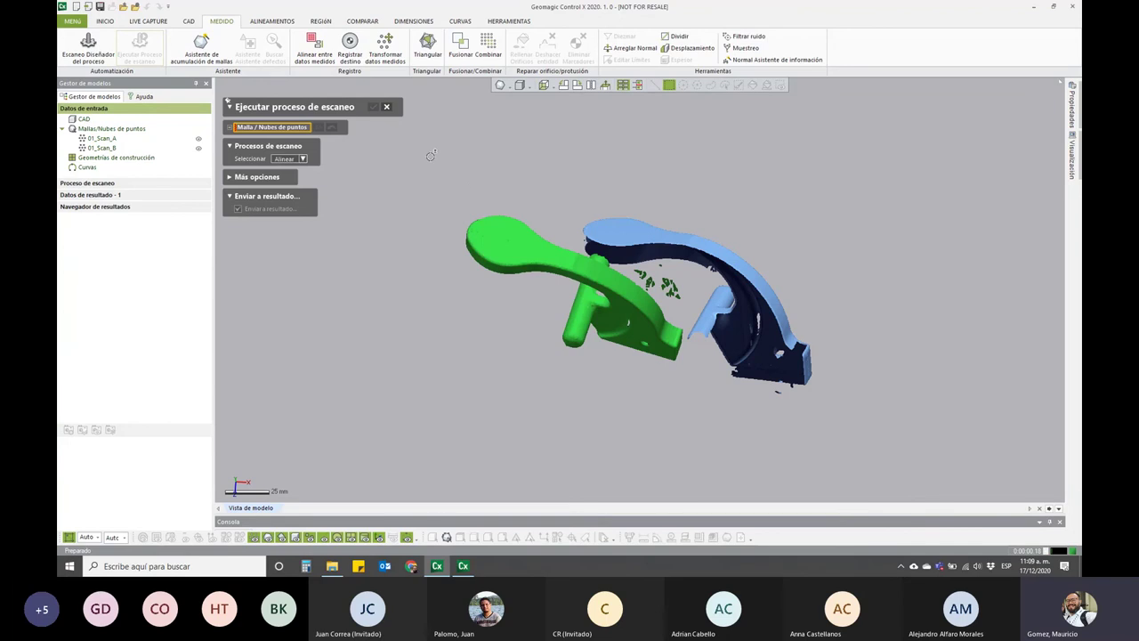
- Run the Alinear process on 01_Scan_A and 01_Scan_B together
drag(491, 216, 868, 442)
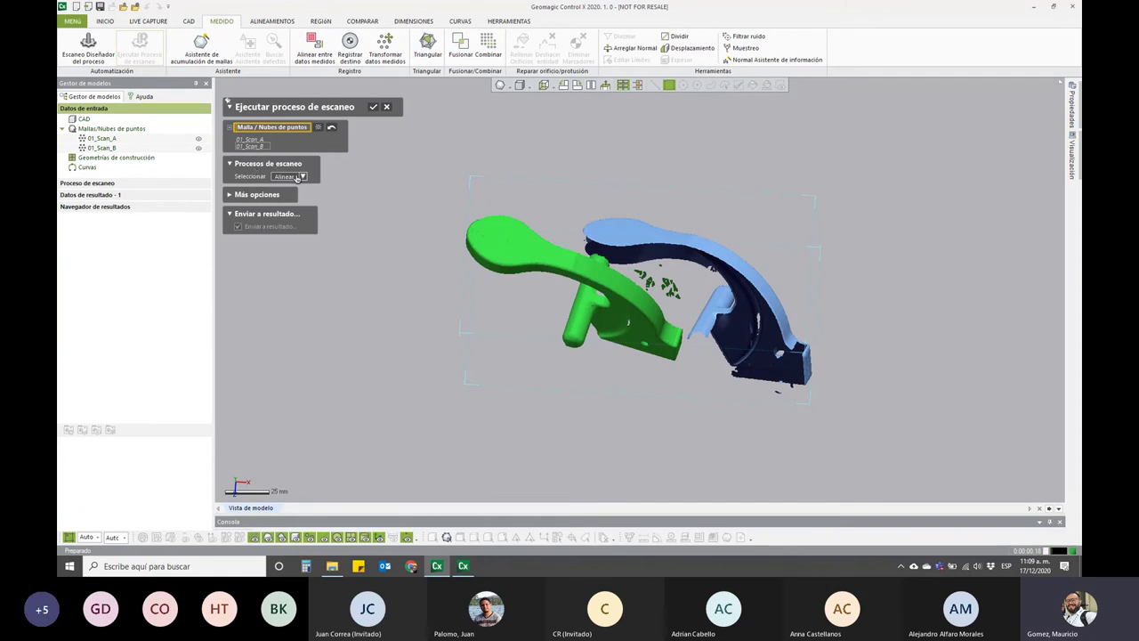
click(304, 178)
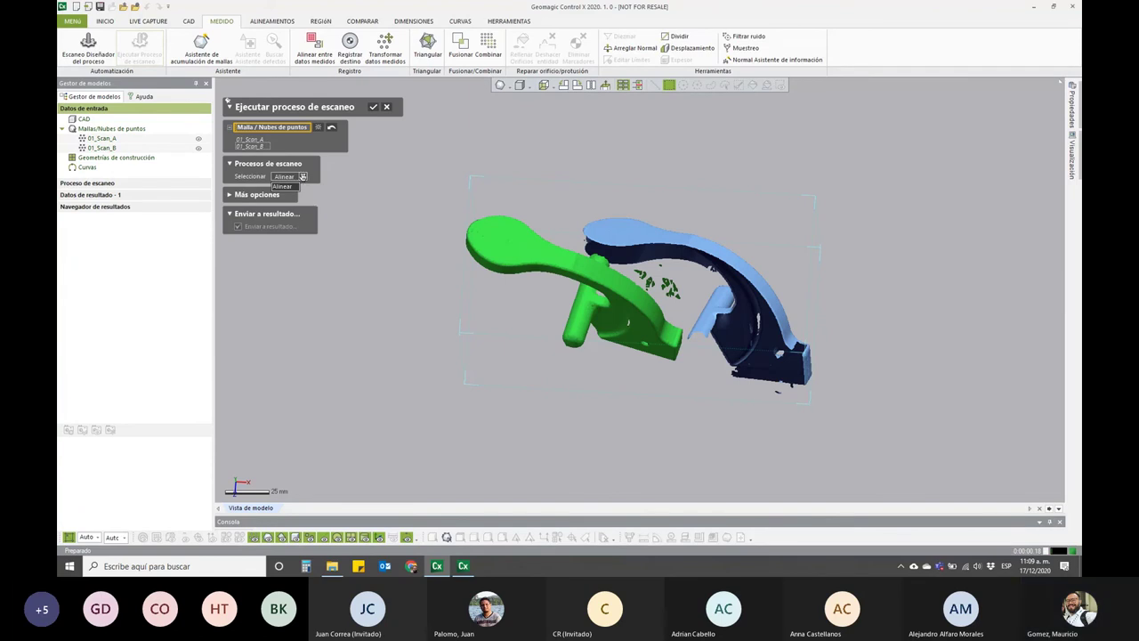
click(304, 178)
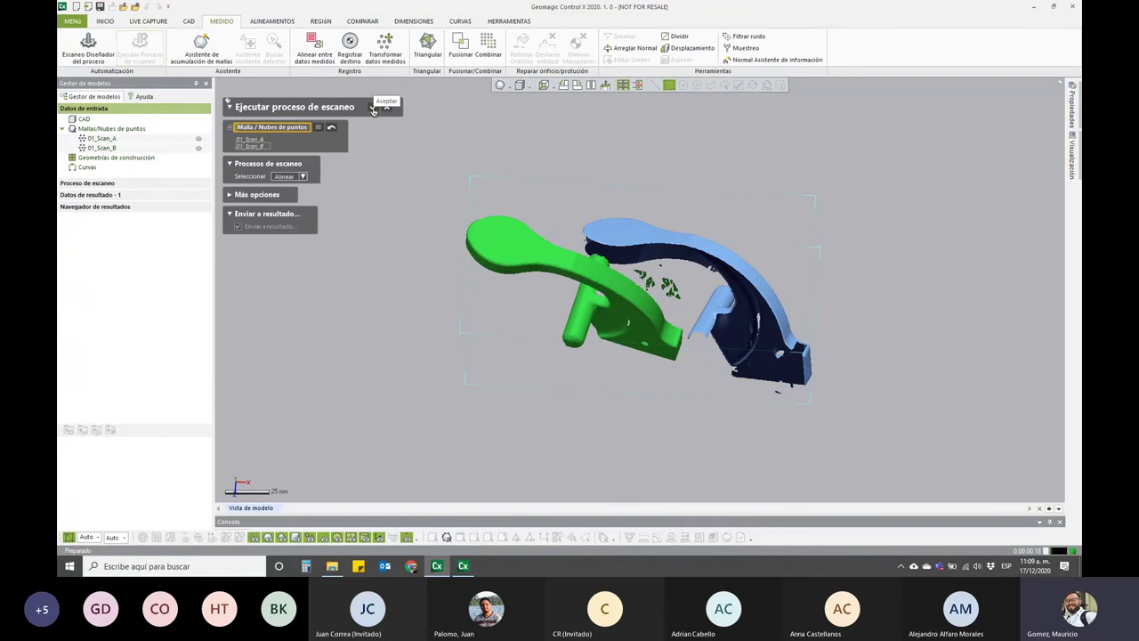
click(373, 108)
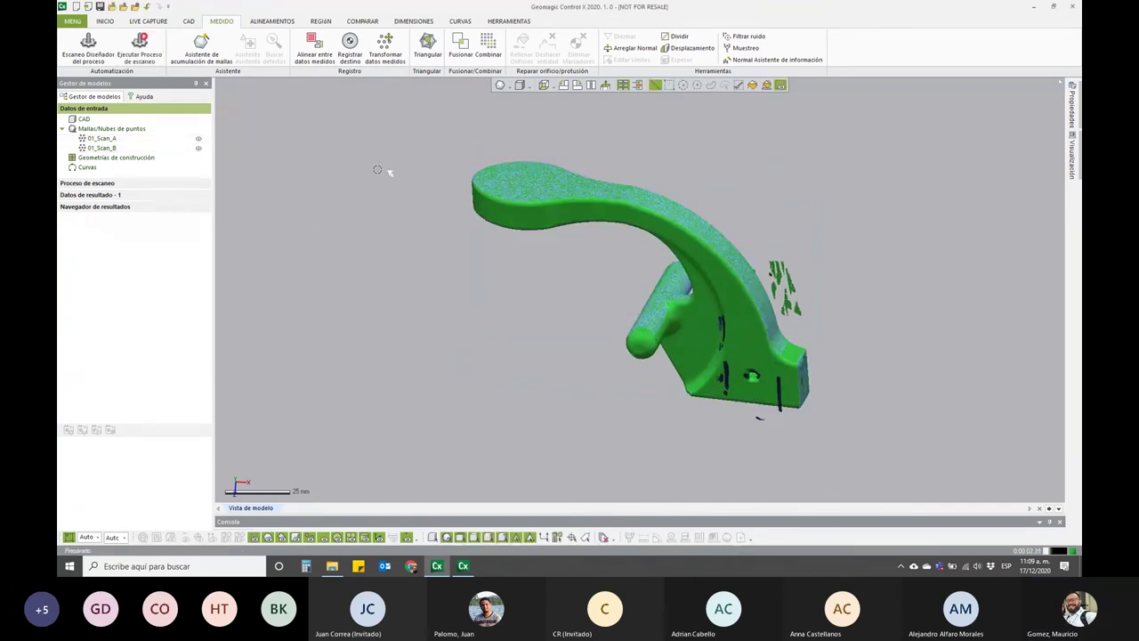
- Rotate and zoom the view to examine the overlapping aligned scans
right_drag(540, 248, 801, 459)
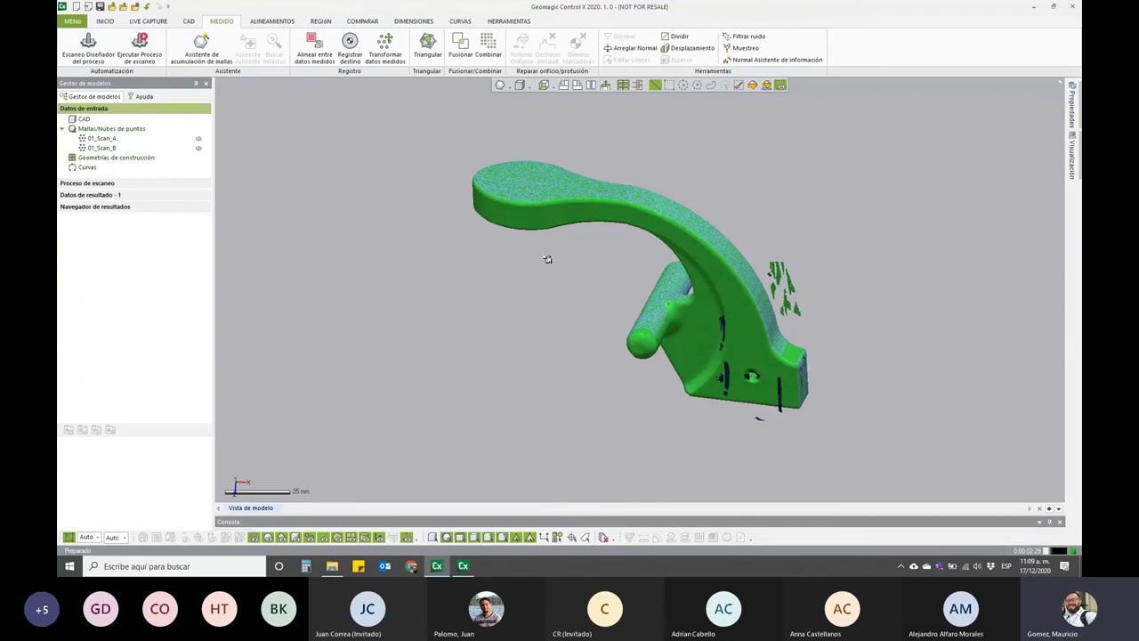
scroll(661, 285, up, 3)
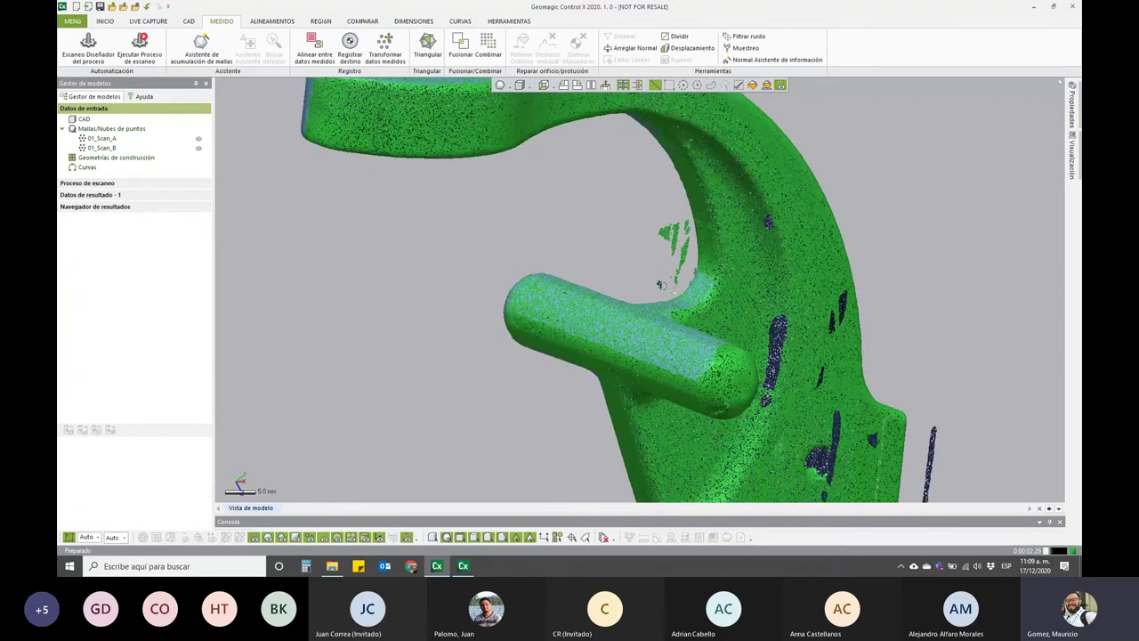
scroll(662, 284, up, 1)
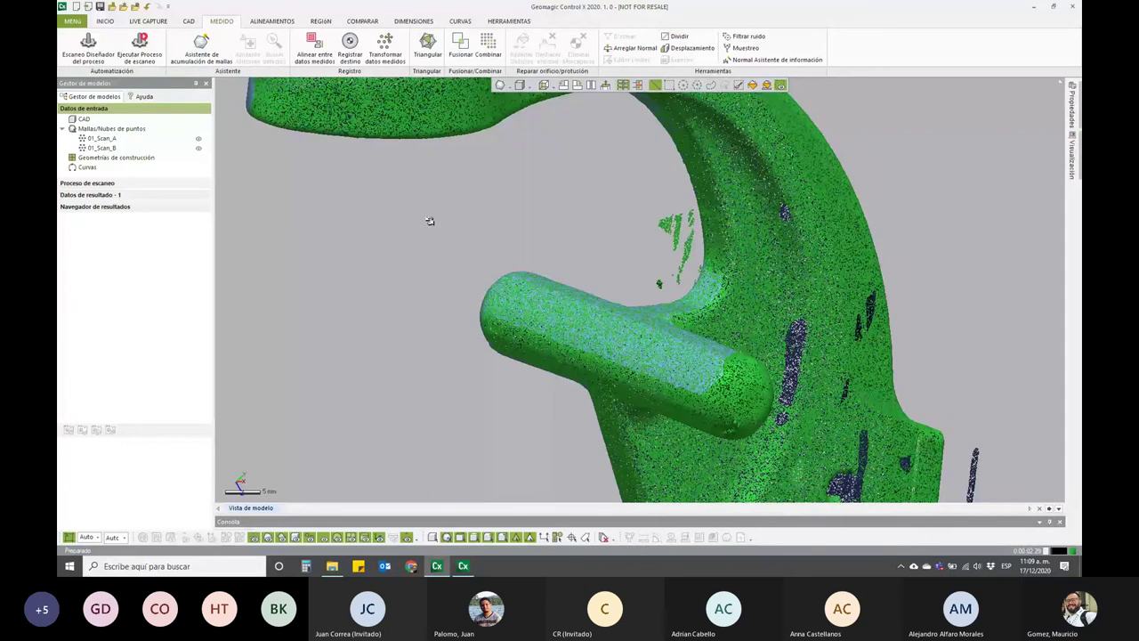
mouse_move(430, 219)
right_down()
mouse_move(568, 300)
mouse_move(559, 376)
mouse_move(415, 347)
mouse_move(489, 321)
right_up()
scroll(568, 300, down, 2)
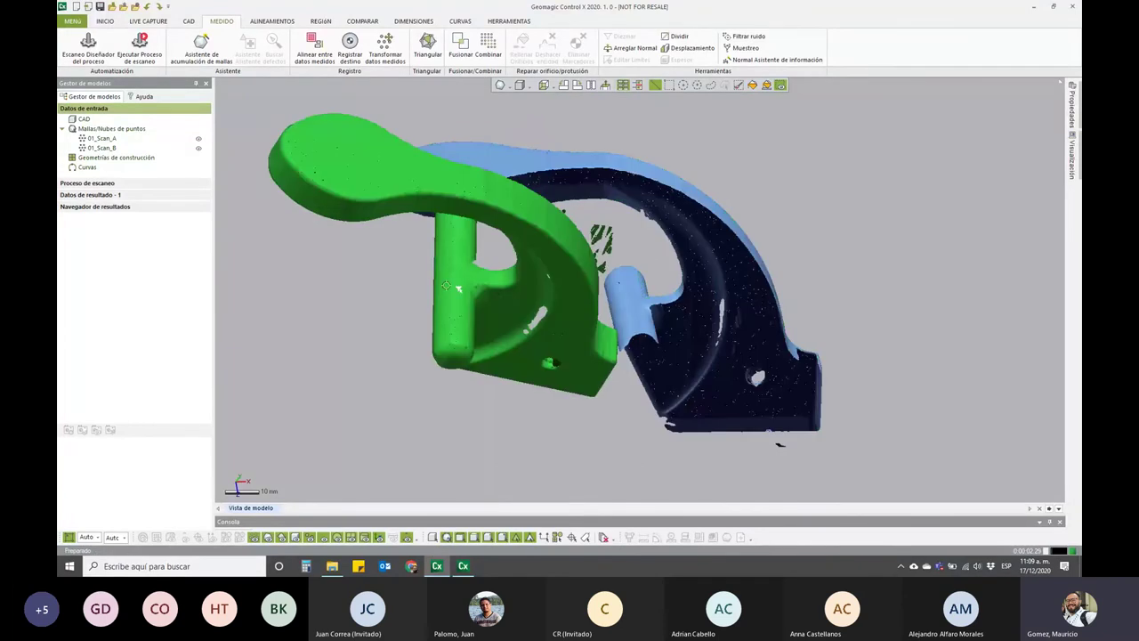
- Reopen Alinear in the designer and append a Combinar step after the two alignments
click(89, 49)
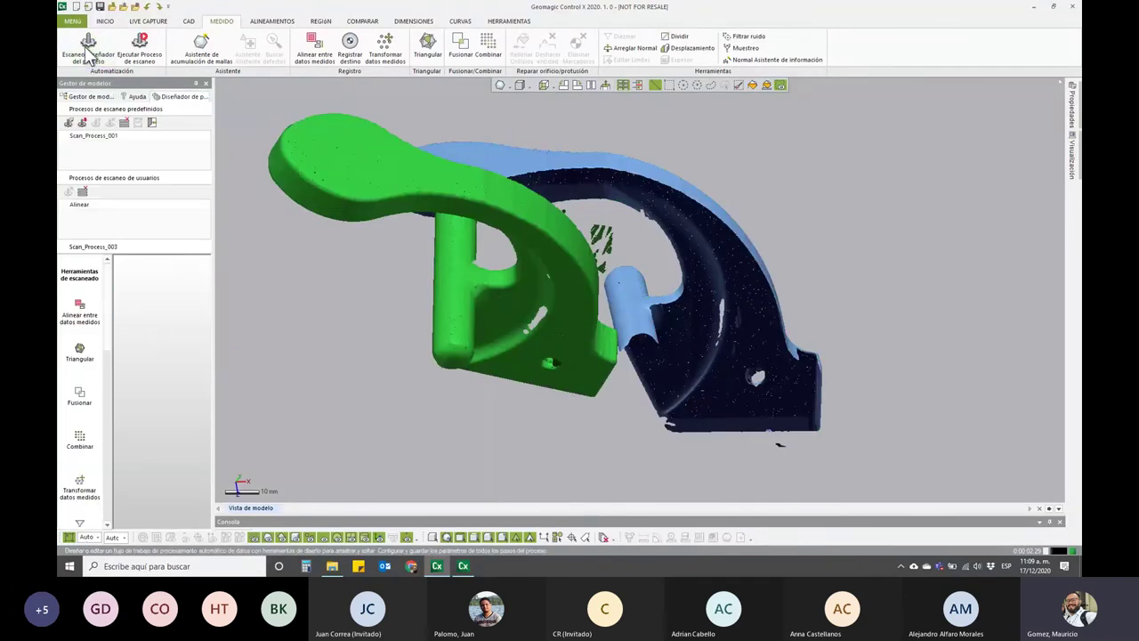
click(111, 206)
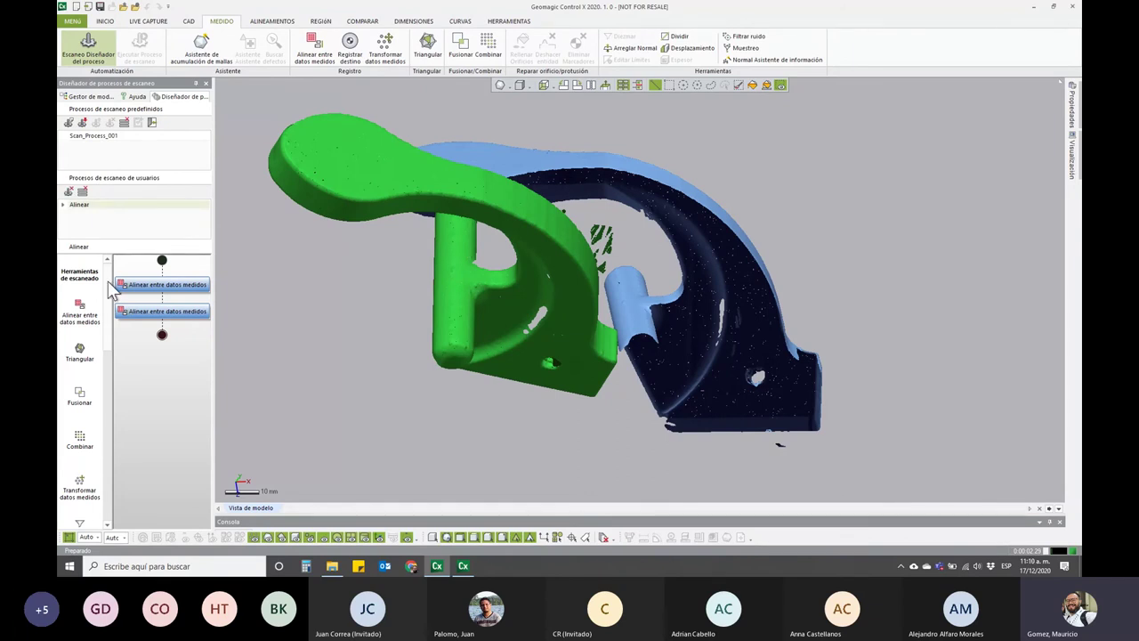
drag(107, 280, 104, 454)
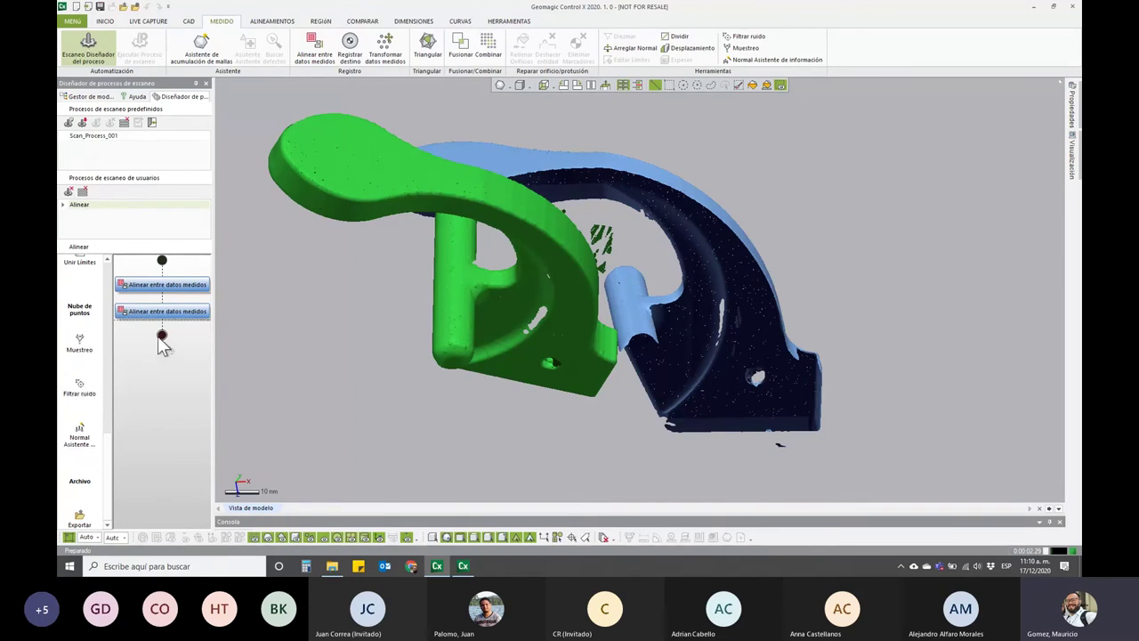
drag(158, 337, 161, 338)
key(Delete)
drag(108, 447, 111, 294)
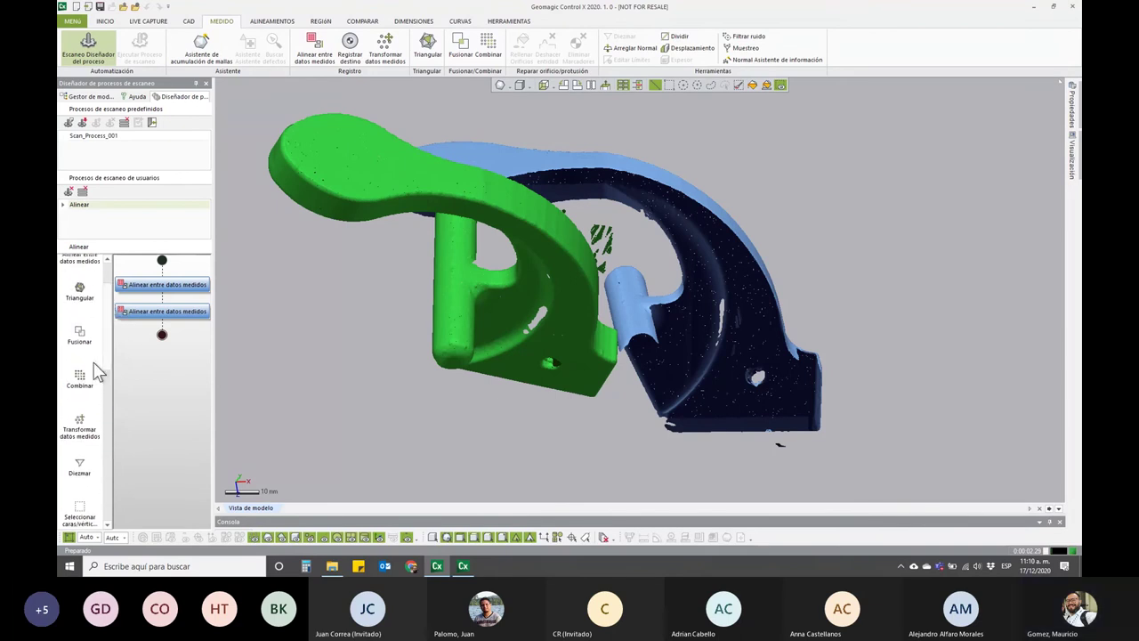
drag(93, 374, 166, 349)
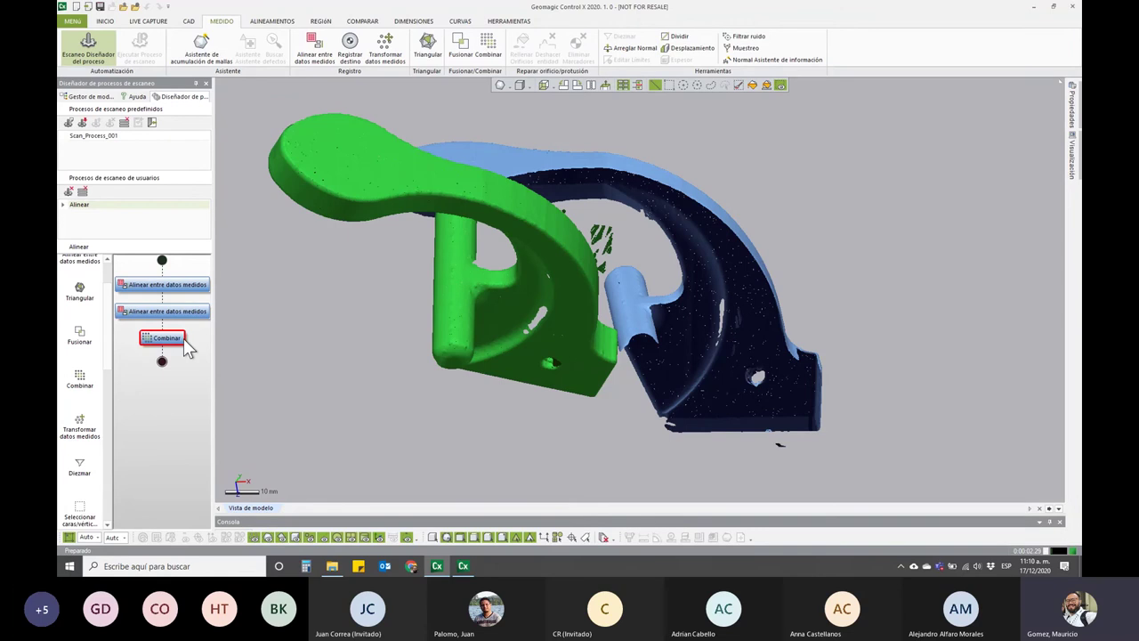
- Keep Combinar on point clouds and add a Filtrar ruido step after it
click(184, 340)
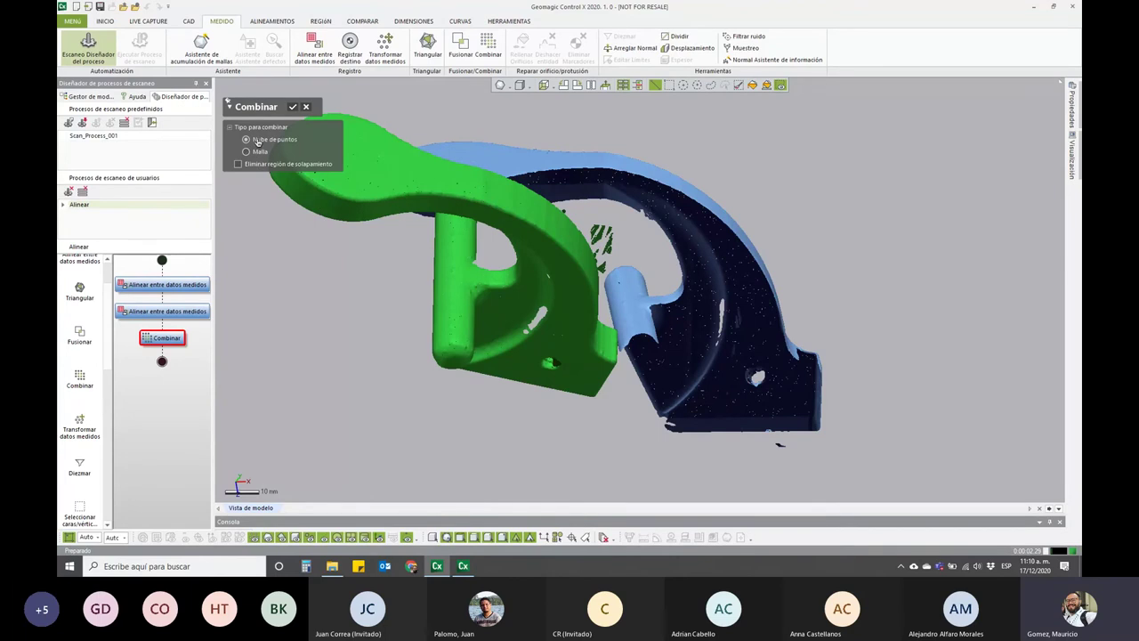
click(294, 107)
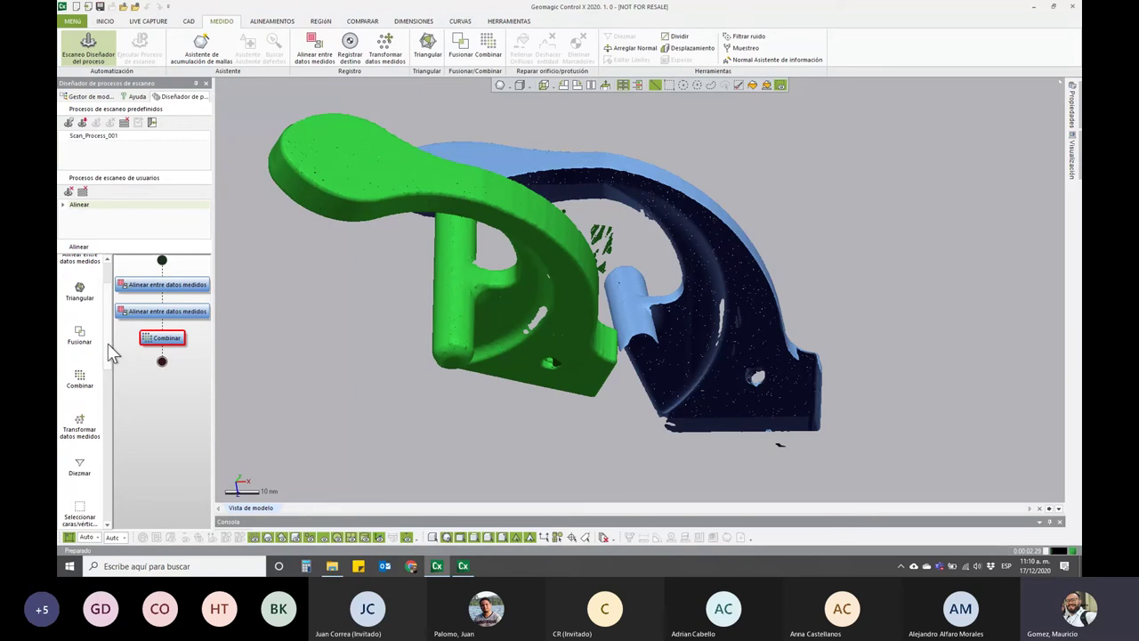
drag(109, 352, 108, 504)
drag(82, 390, 161, 364)
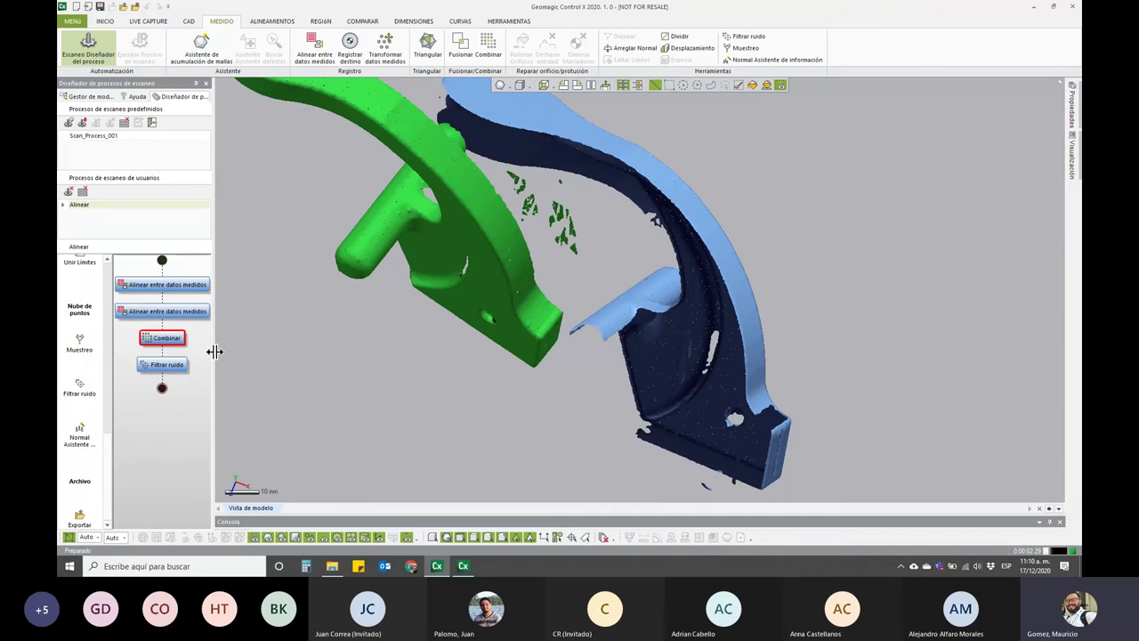
- Keep the Filtrar ruido step at 100 vertices and begin renaming the Alinear process
click(165, 368)
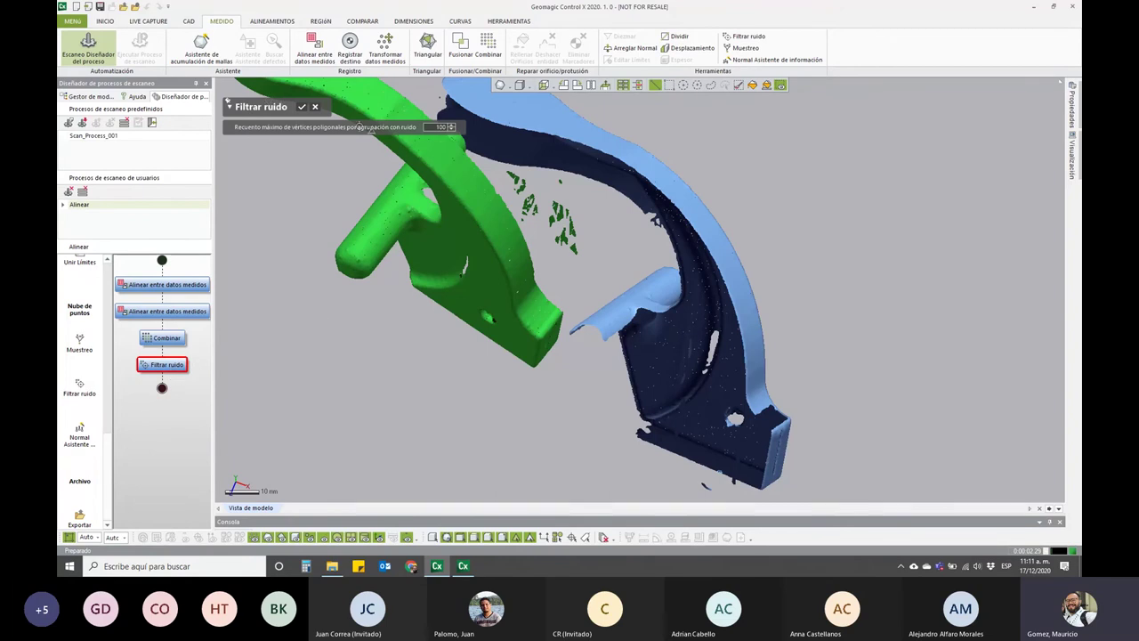
double_click(429, 128)
click(303, 107)
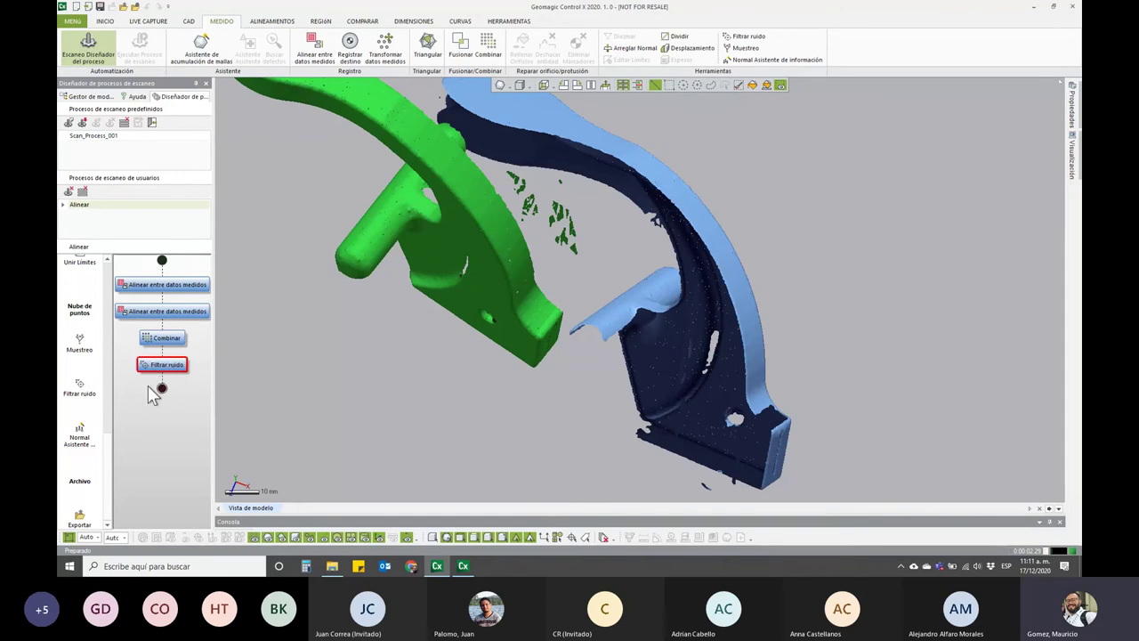
click(125, 228)
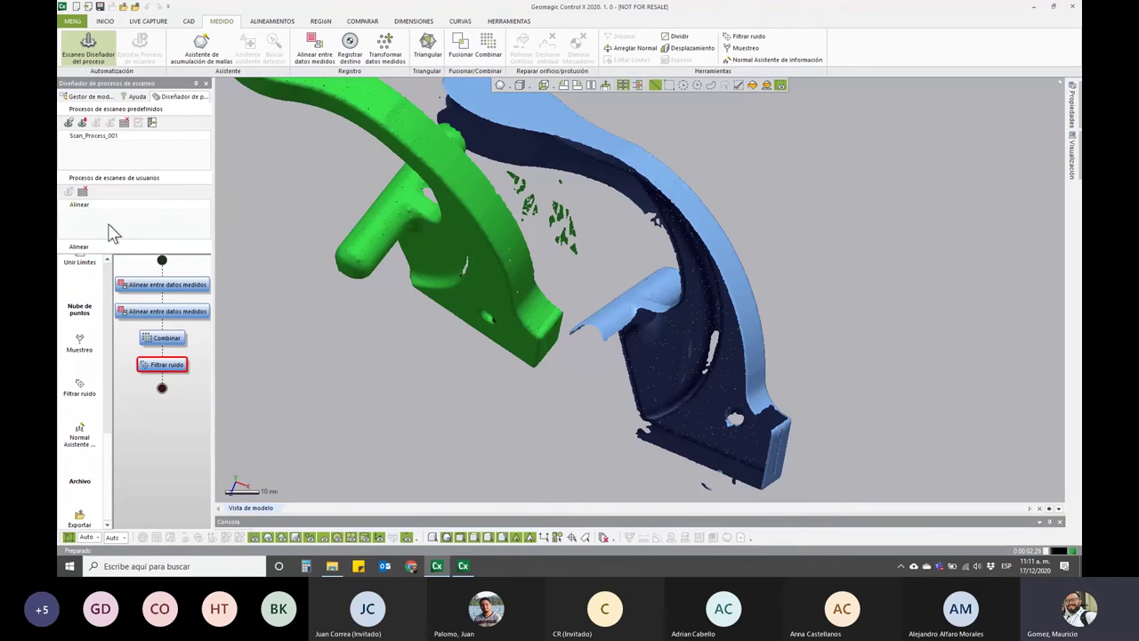
double_click(102, 204)
- Finish naming the process Alinear y filtrar, then run it on 01_Scan_A and 01_Scan_B
text(rar)
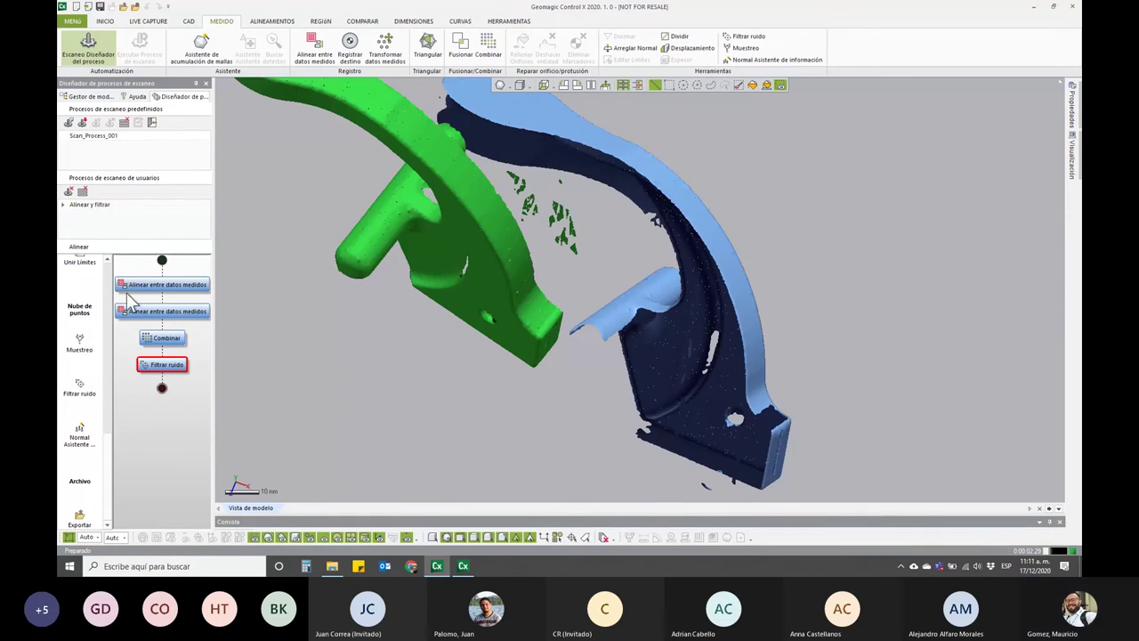
click(129, 232)
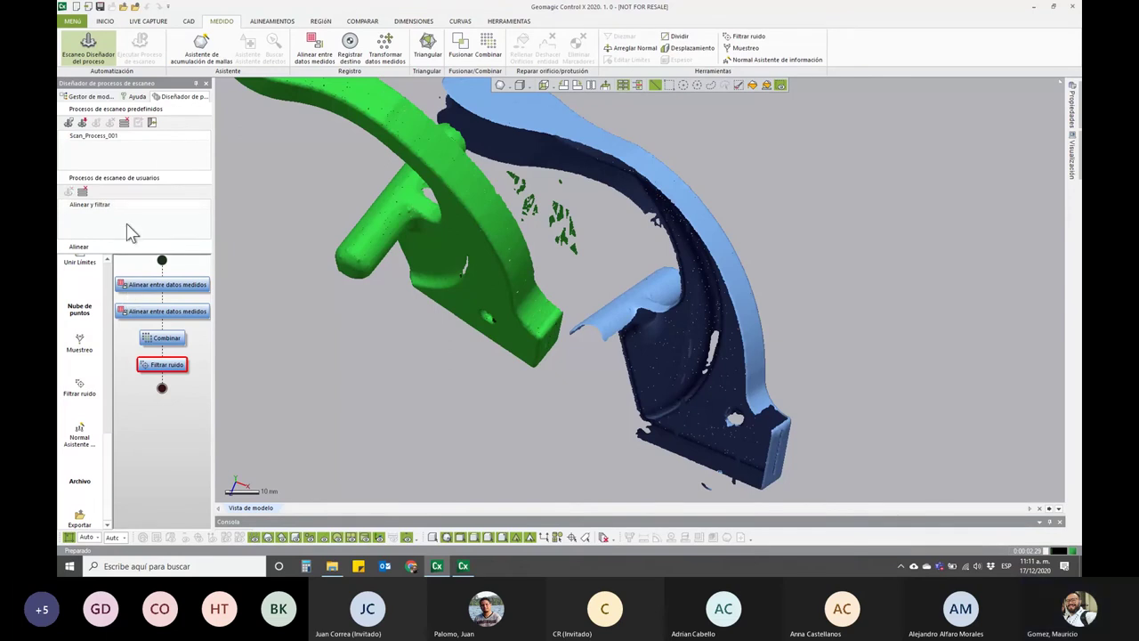
click(153, 124)
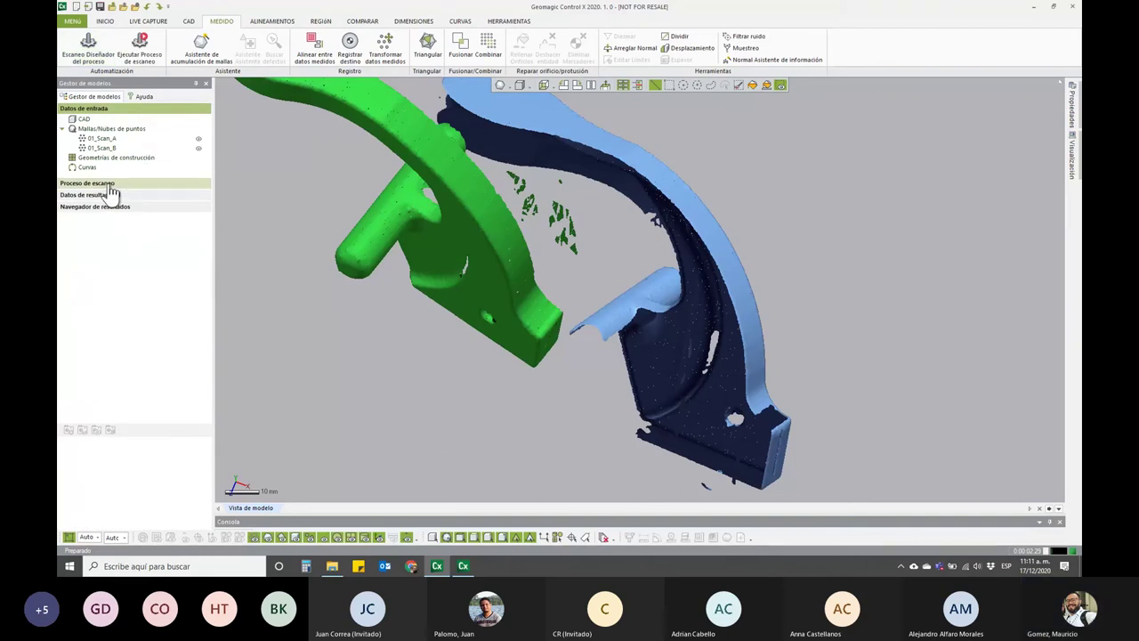
click(156, 55)
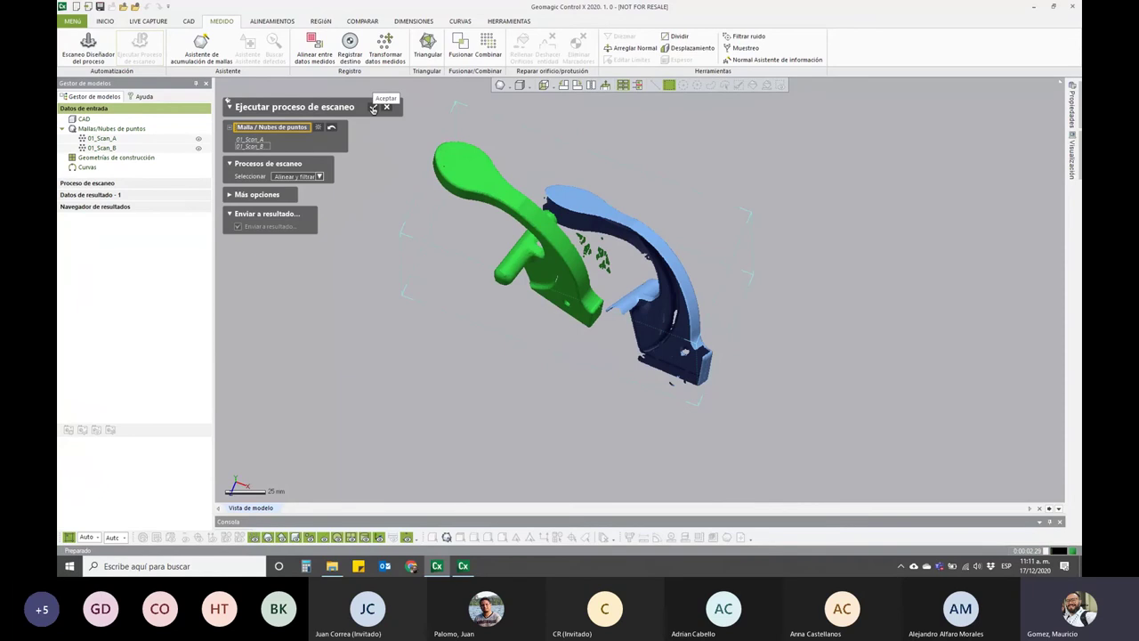
click(373, 107)
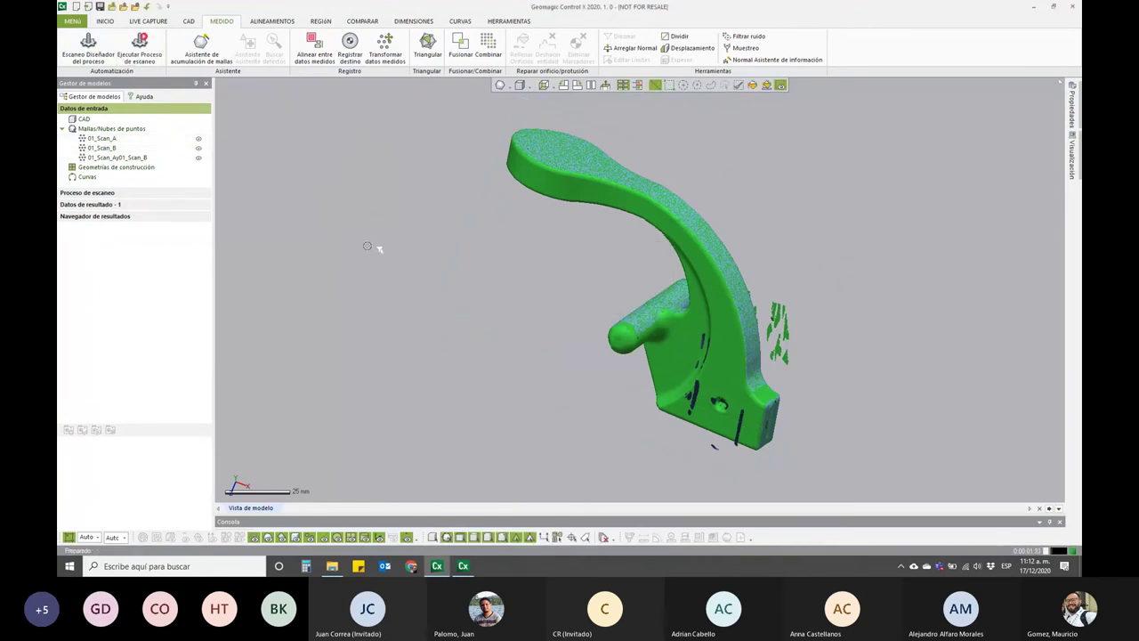
- Show the merged 01_Scan_Ay01_Scan_B mesh and orbit and zoom to inspect it
right_drag(463, 246, 499, 288)
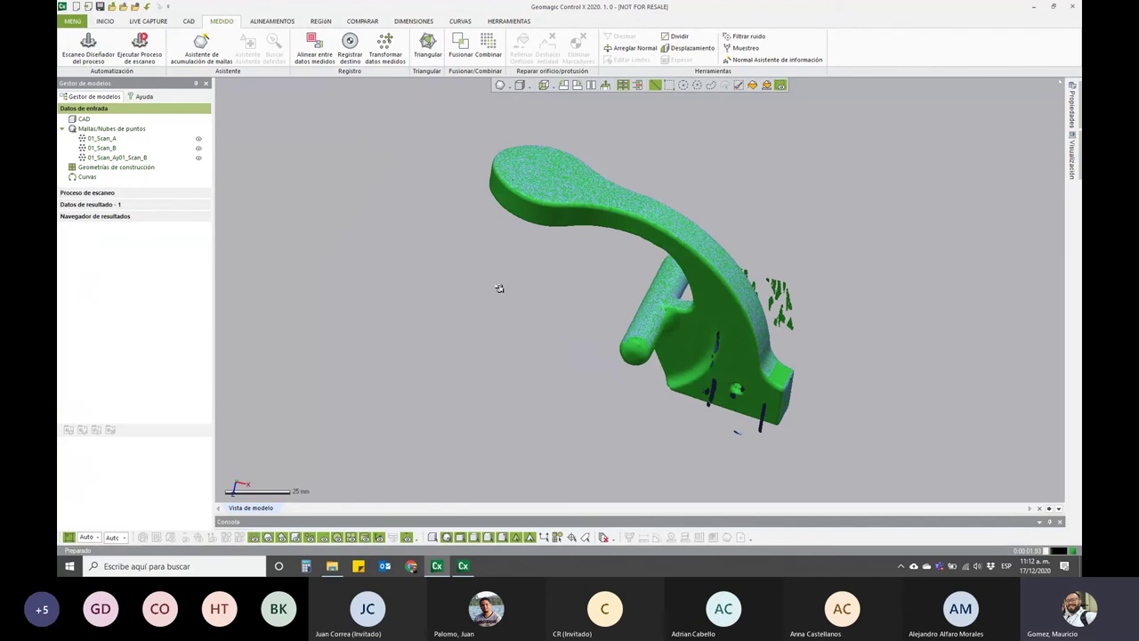
right_drag(470, 340, 509, 369)
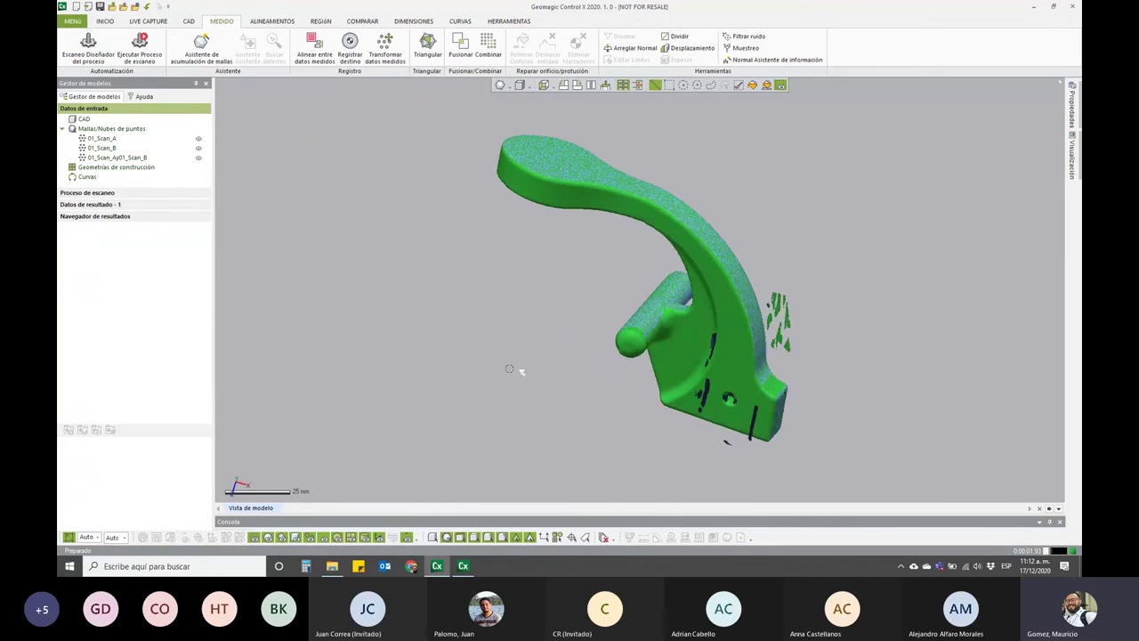
scroll(597, 300, up, 5)
scroll(596, 300, down, 3)
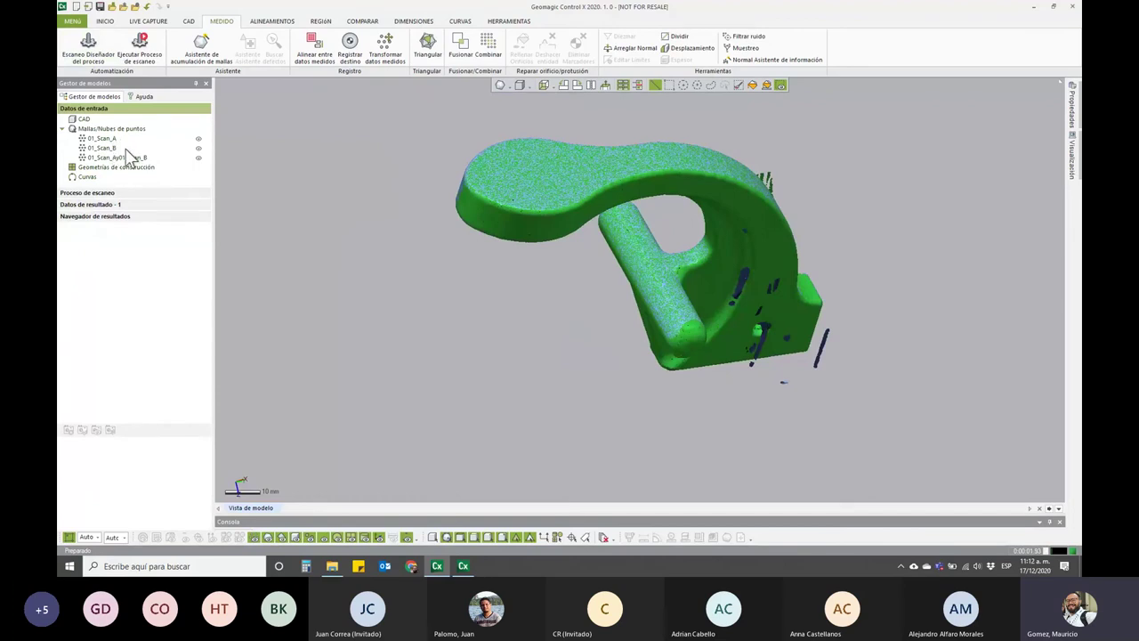
click(198, 158)
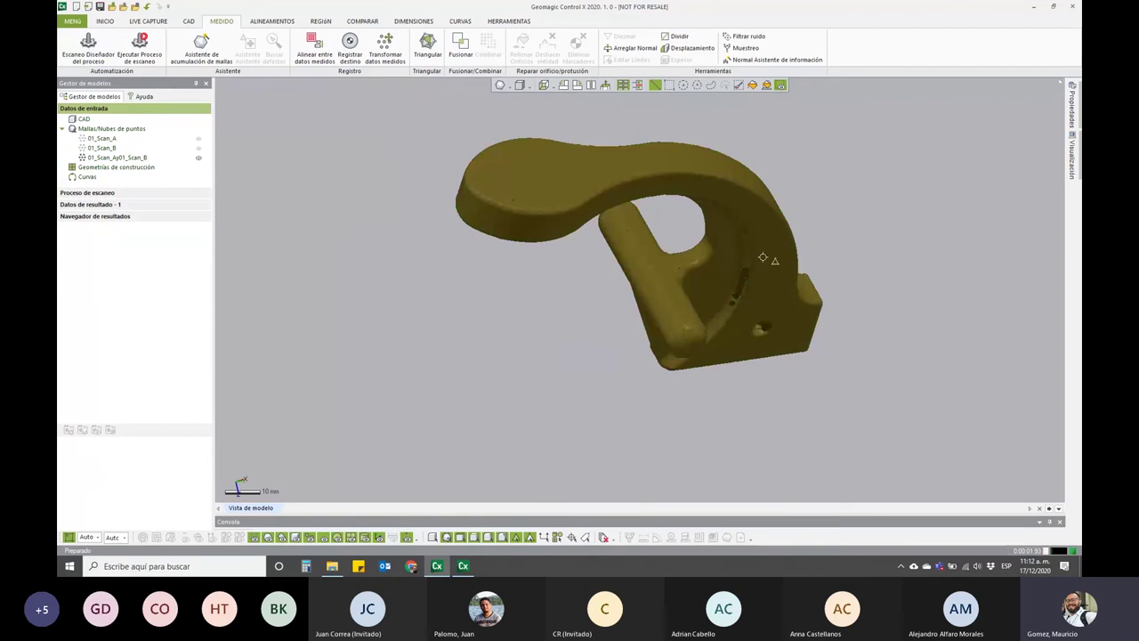
right_drag(728, 224, 696, 210)
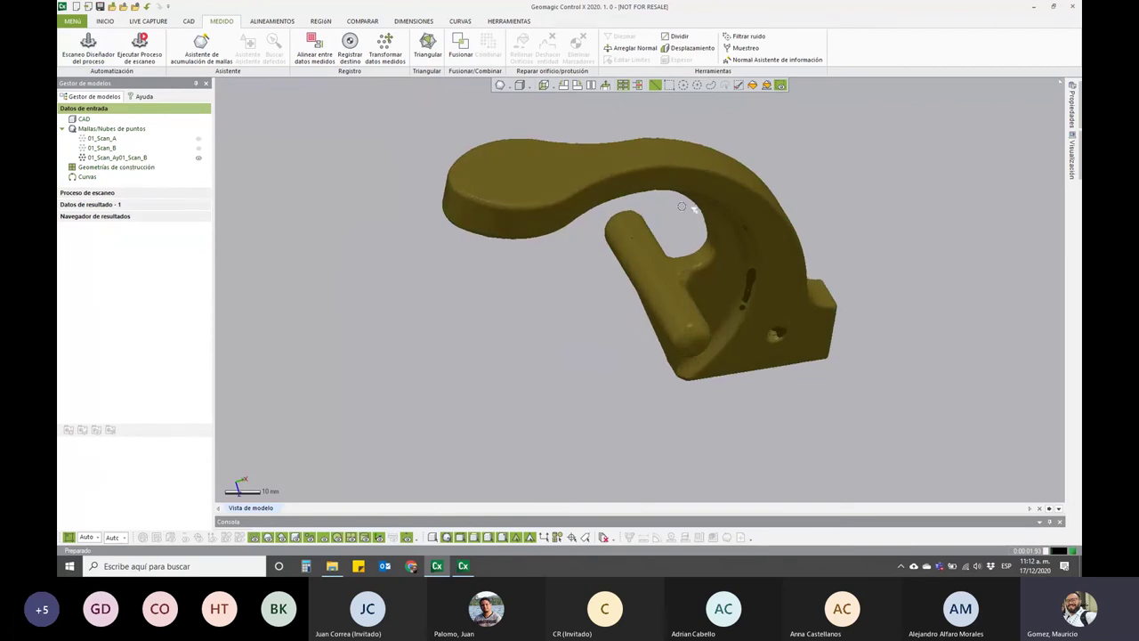
scroll(694, 209, up, 2)
scroll(694, 208, up, 1)
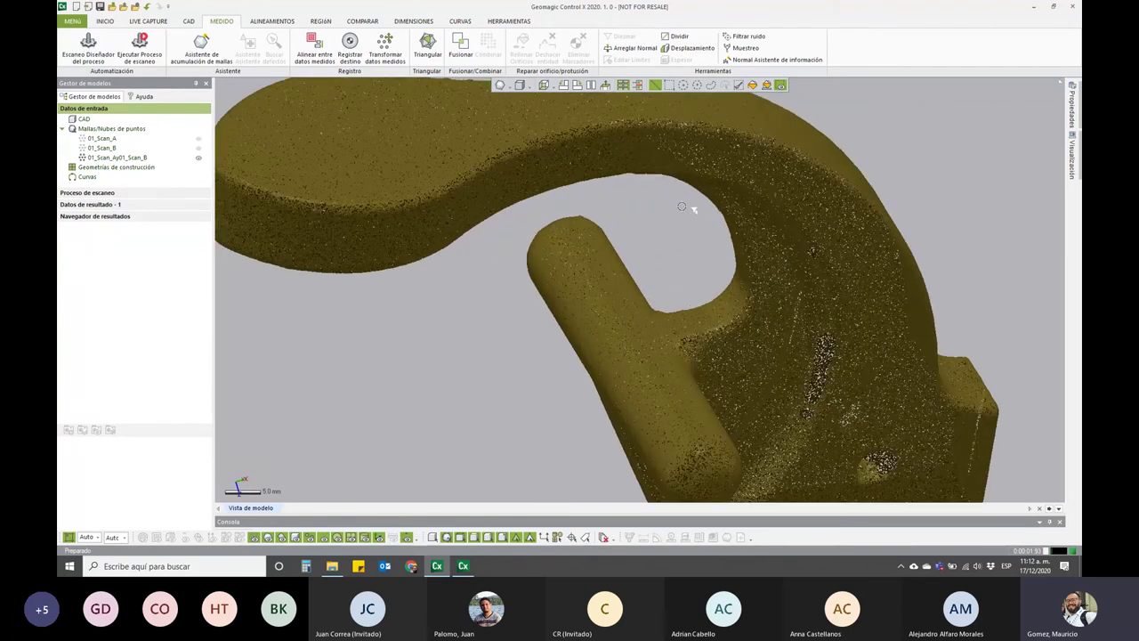
scroll(682, 207, down, 3)
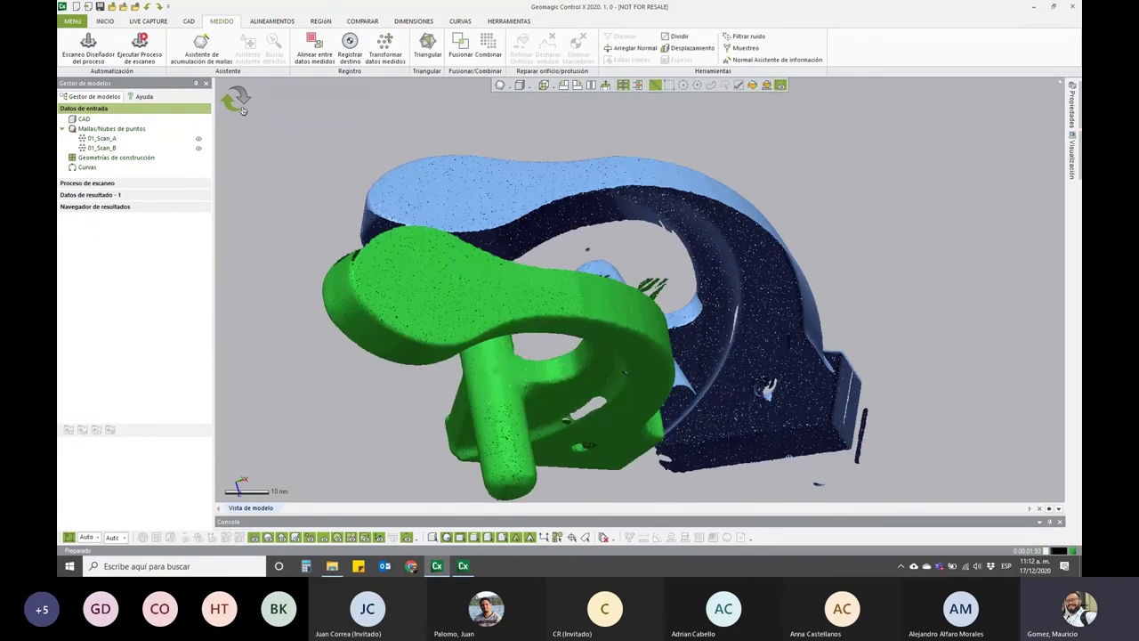
- Add a Muestreo step after Filtrar ruido in the scan process designer
click(88, 42)
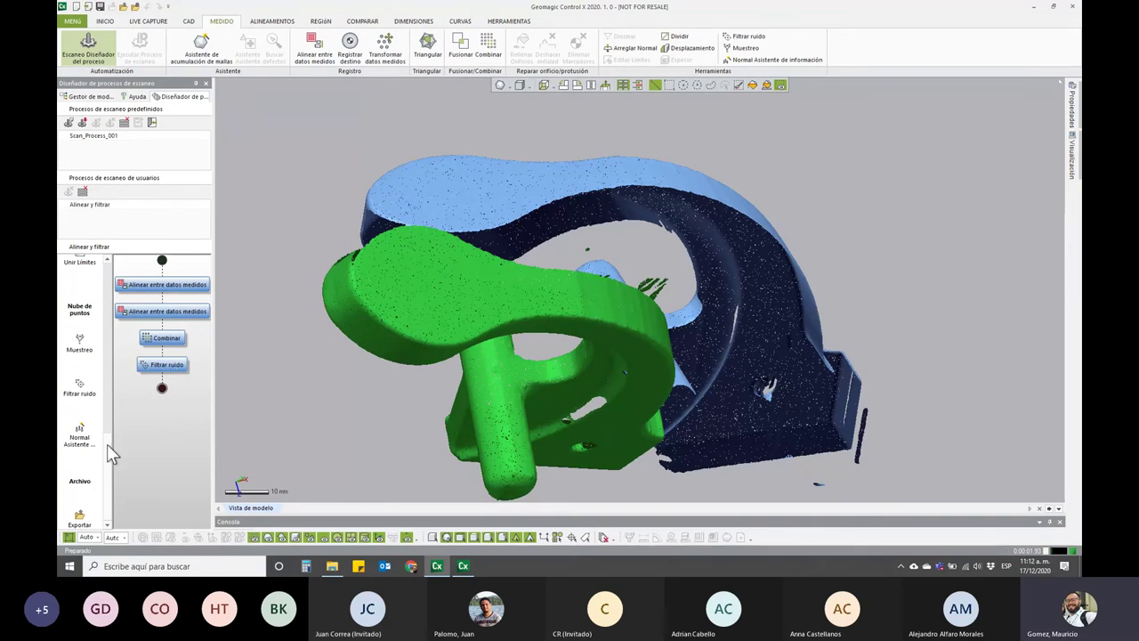
drag(79, 340, 171, 402)
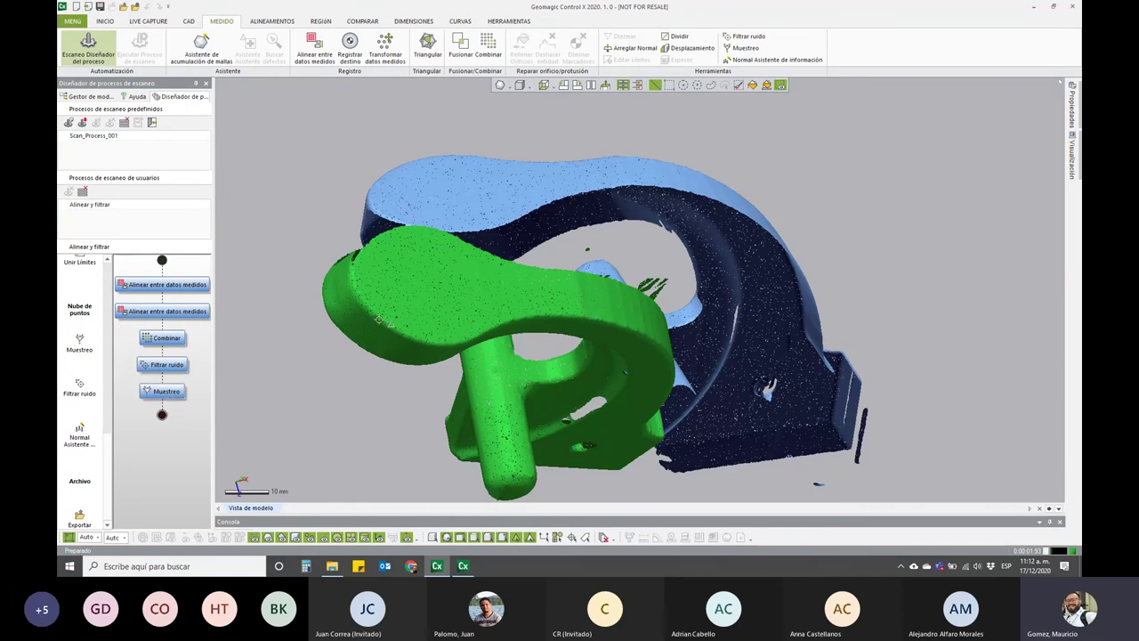
scroll(378, 319, up, 2)
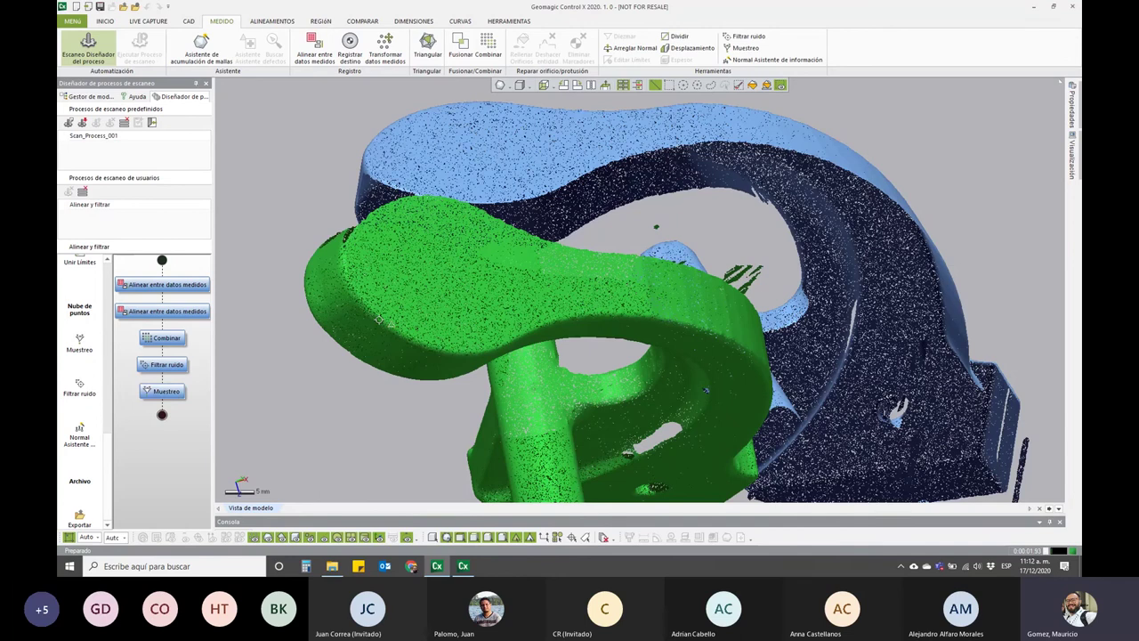
scroll(378, 318, down, 2)
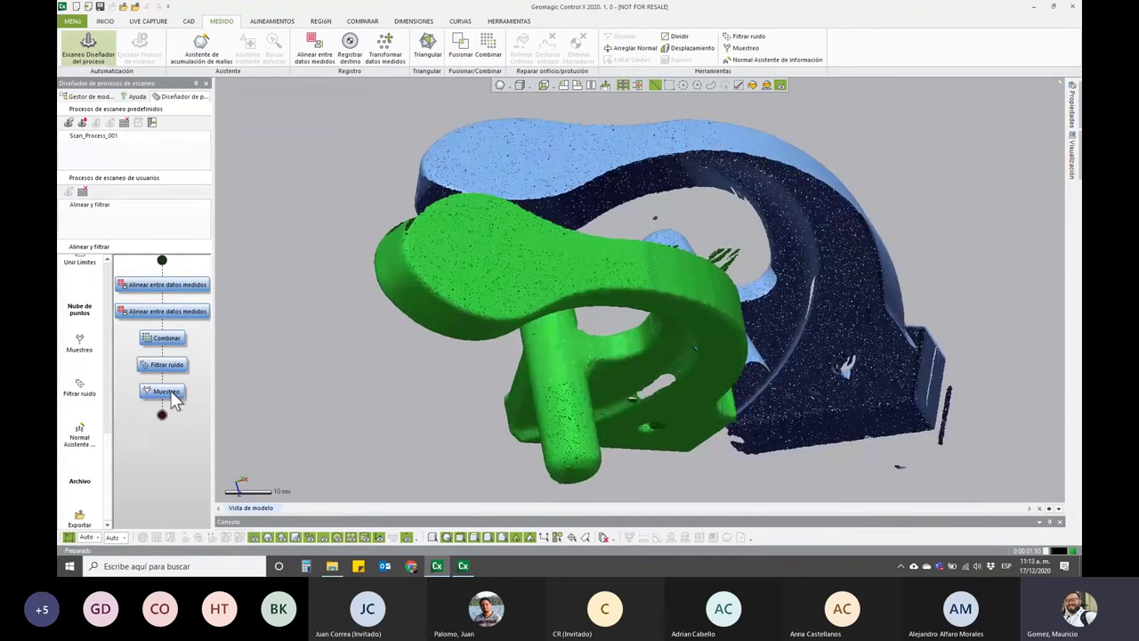
- Set the Muestreo step to Distancia uniforme sampling
click(169, 393)
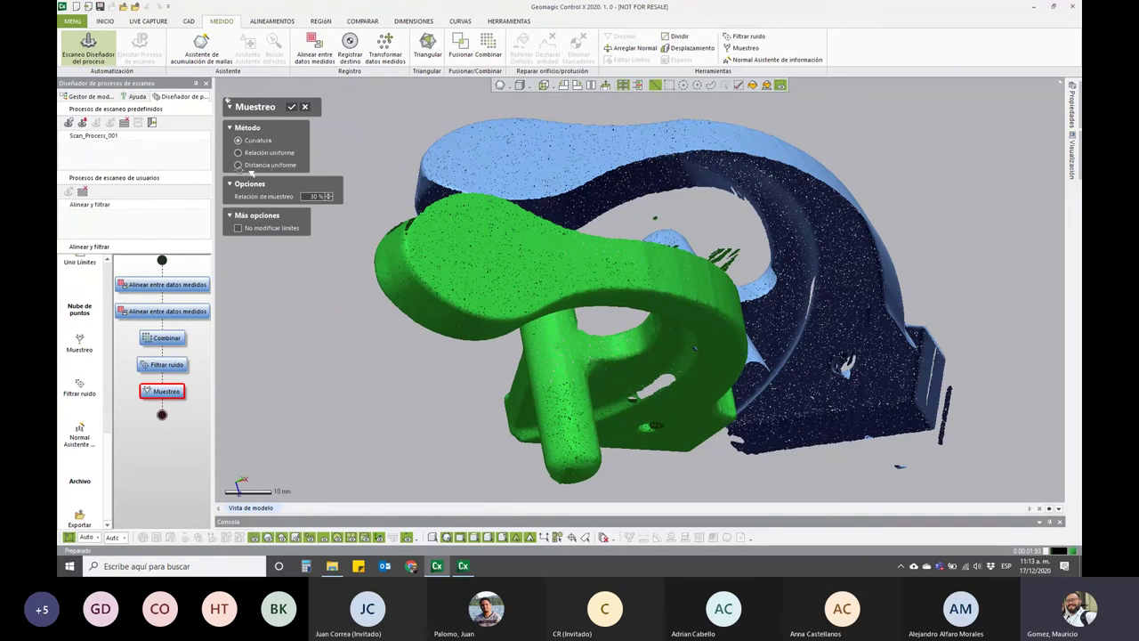
click(238, 166)
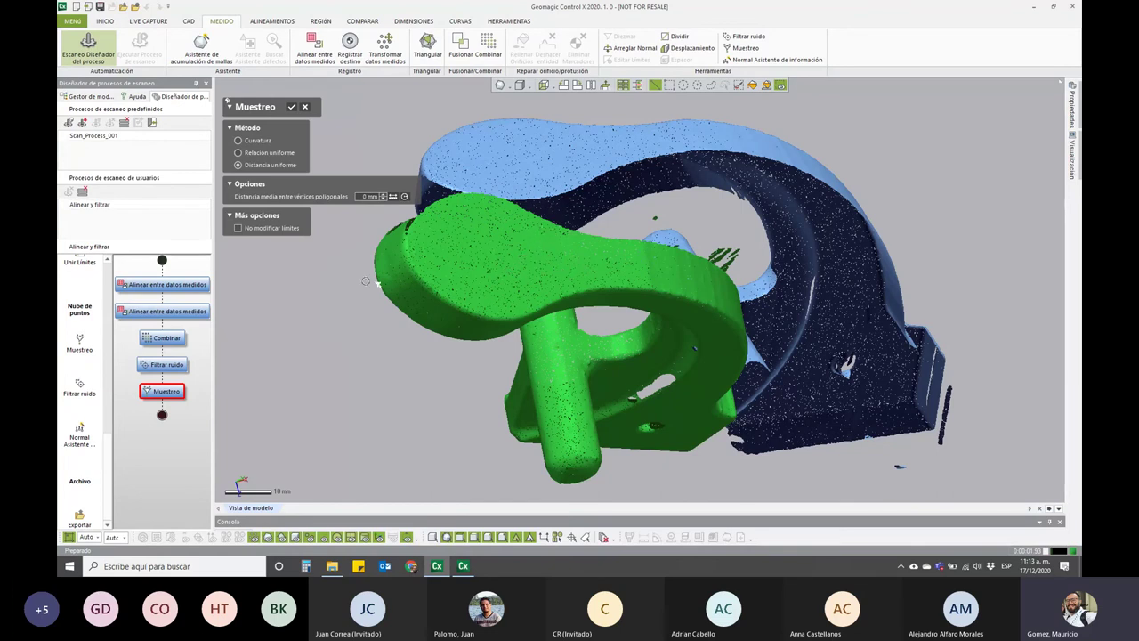
click(292, 108)
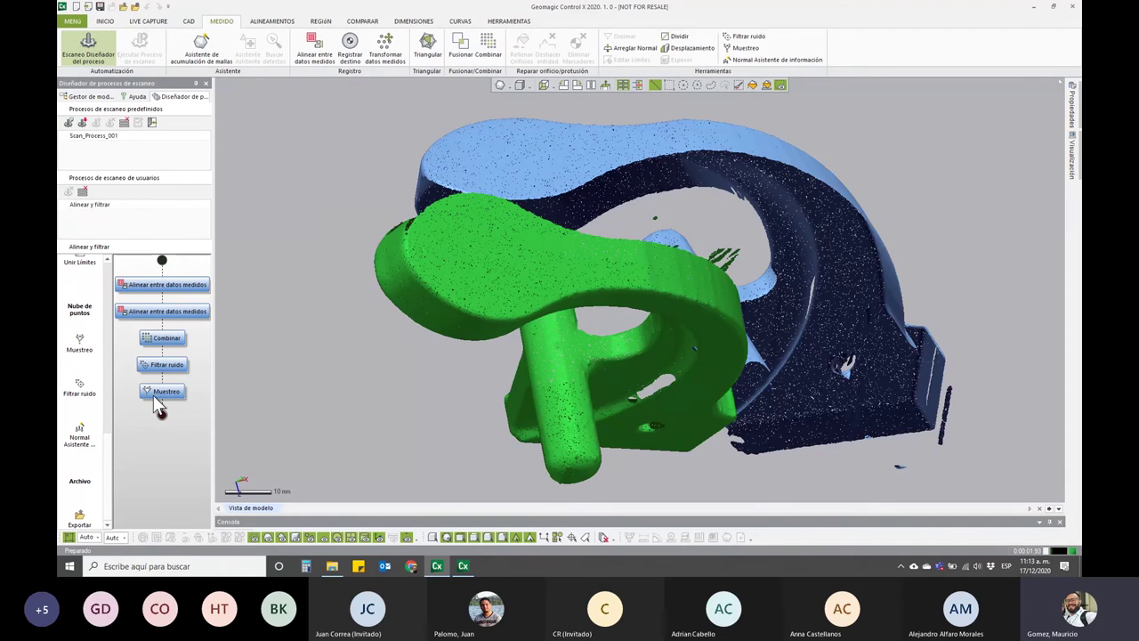
mouse_move(105, 456)
mouse_down()
mouse_move(122, 398)
mouse_move(109, 305)
mouse_up()
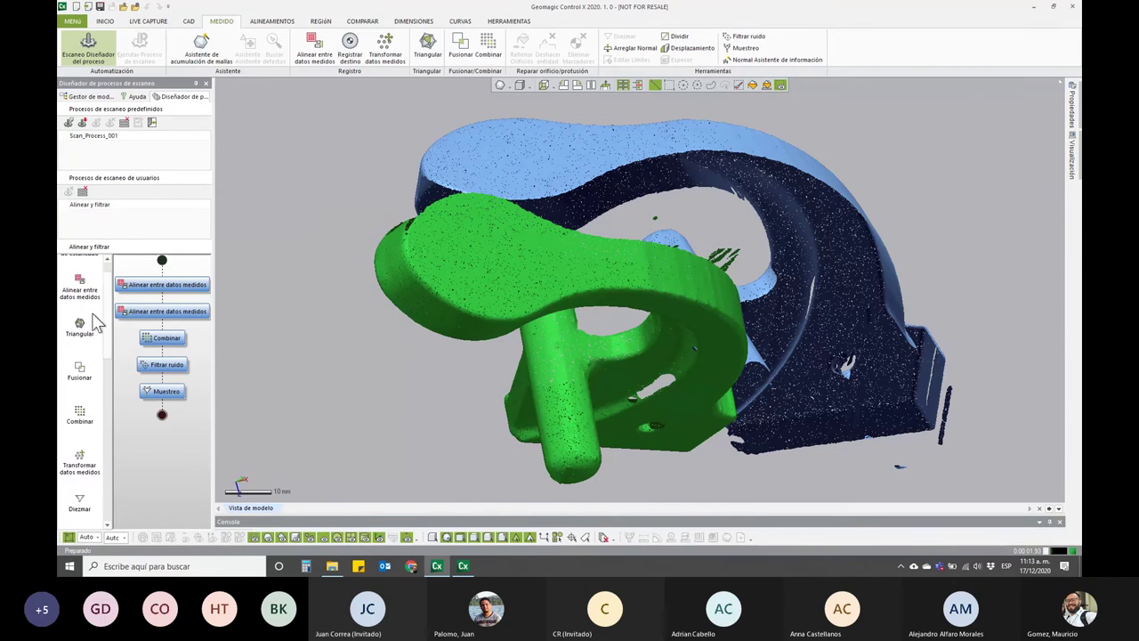
- Add a Triangular step after Muestreo using Construcción de malla with slightly higher precision
drag(158, 410, 162, 416)
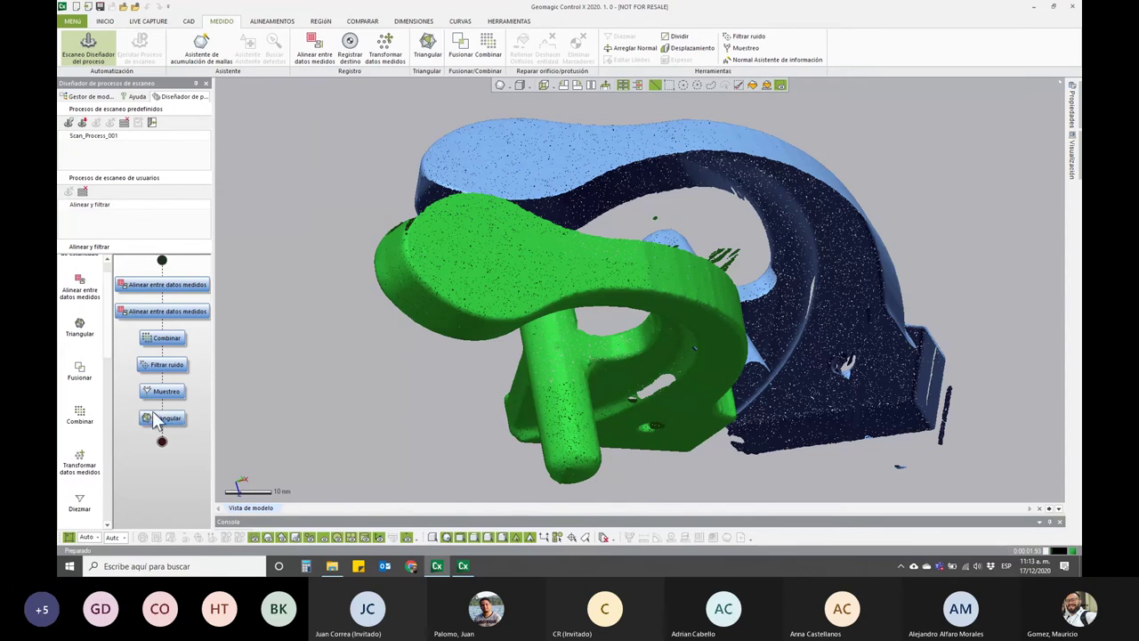
double_click(156, 417)
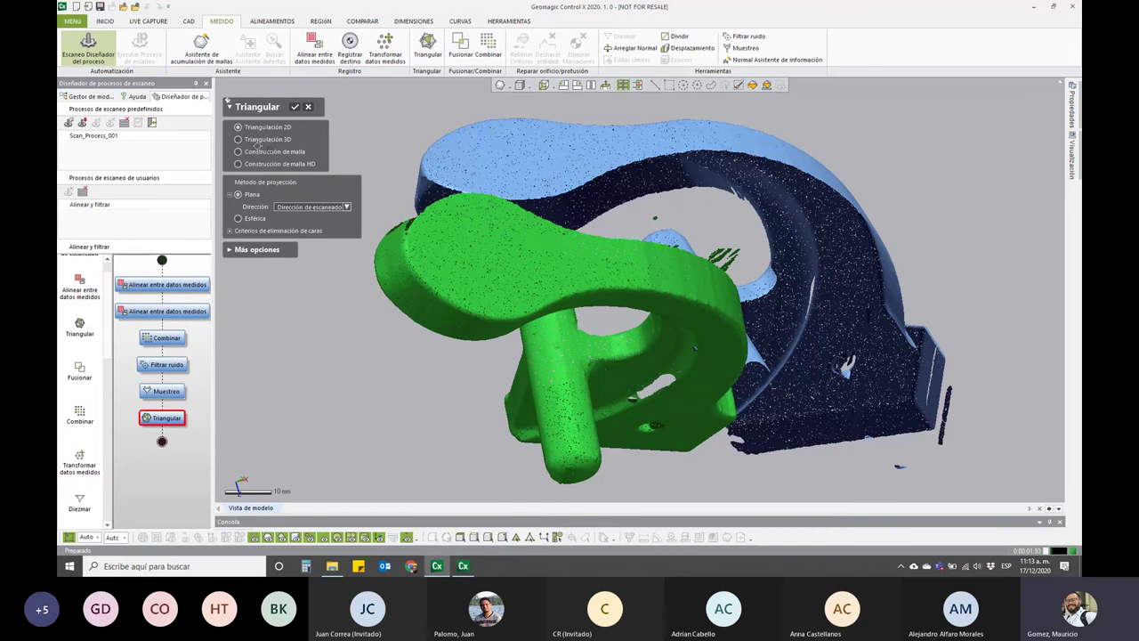
click(254, 152)
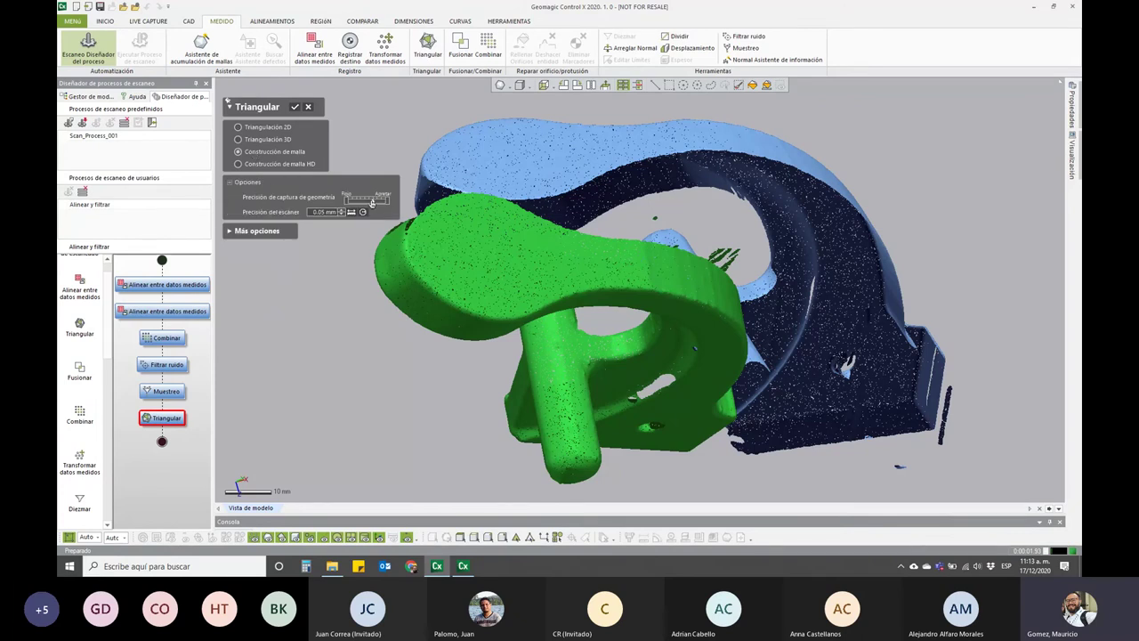
drag(373, 203, 378, 202)
click(295, 107)
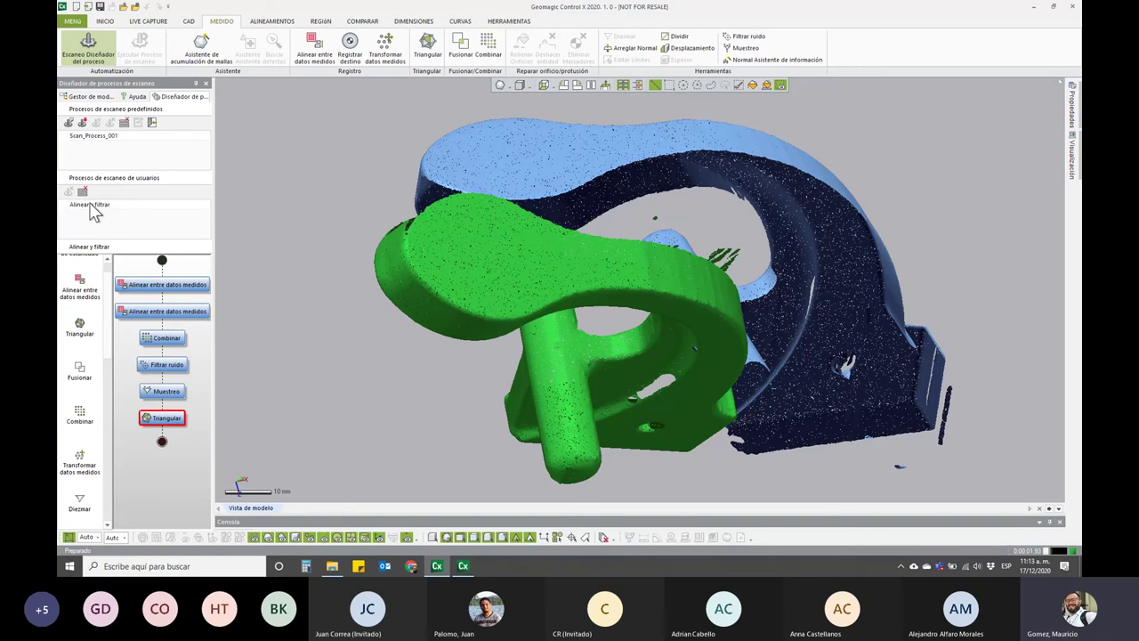
- Edit the Alinear y filtrar process name, then return to the model manager tree
click(92, 207)
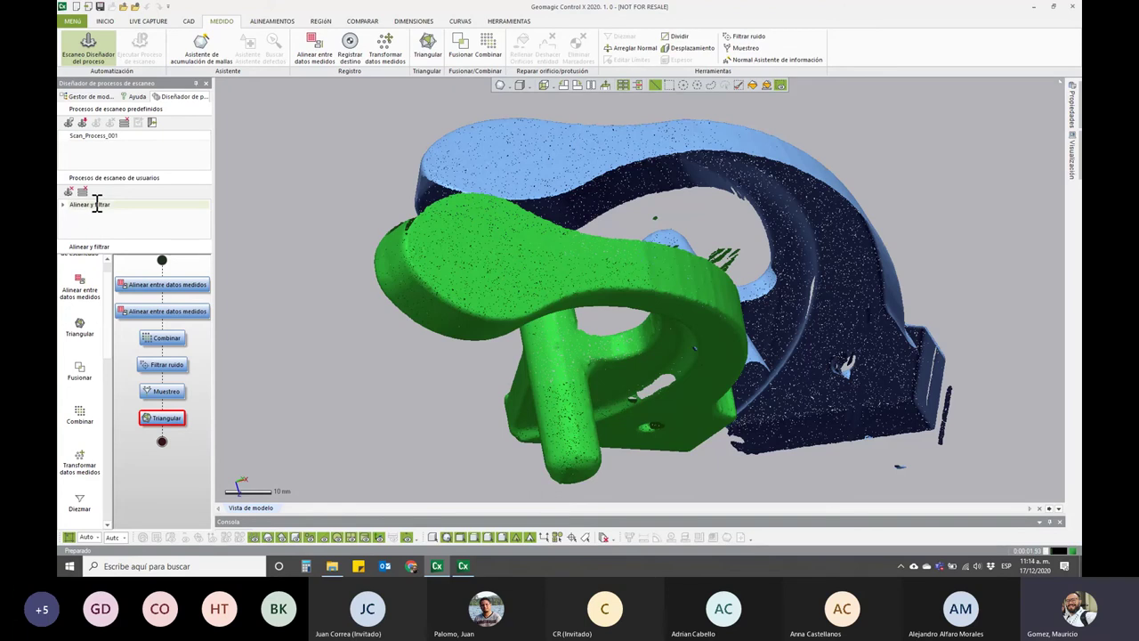
click(130, 223)
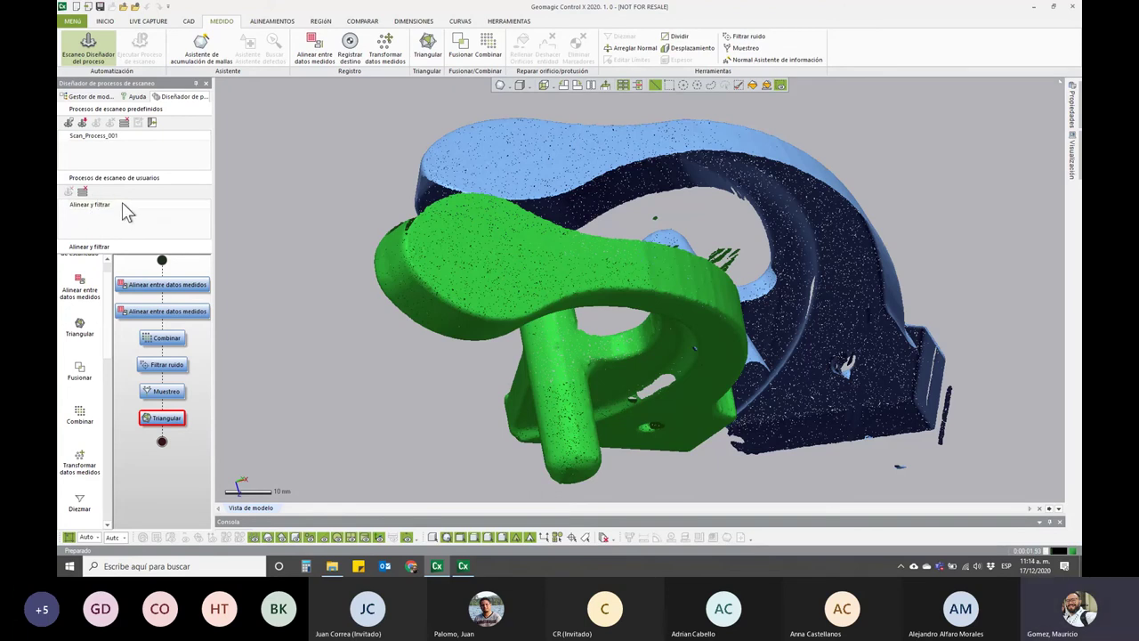
double_click(124, 205)
key(Return)
key(BackSpace)
key(BackSpace)
key(BackSpace)
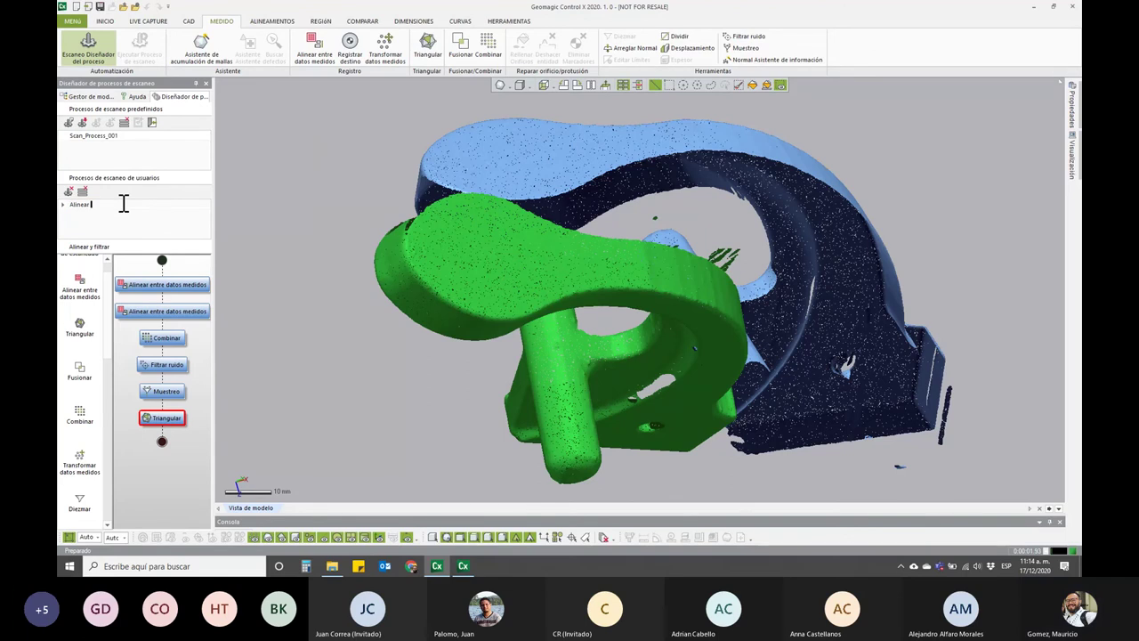
text(Filtr)
text(ar Triangu)
text(lar)
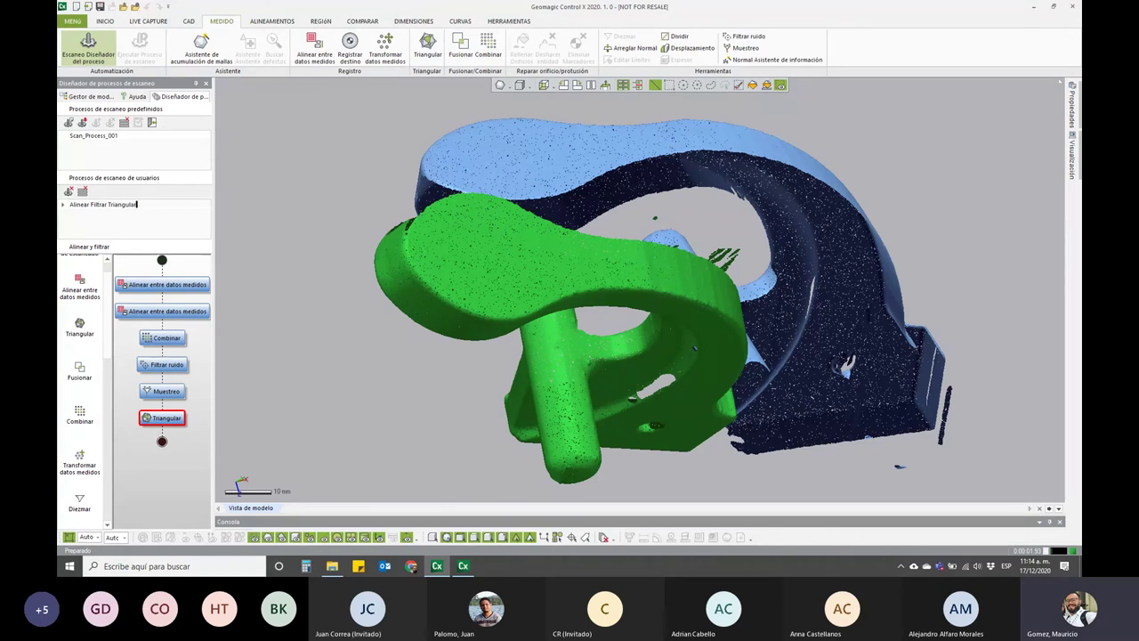
click(153, 123)
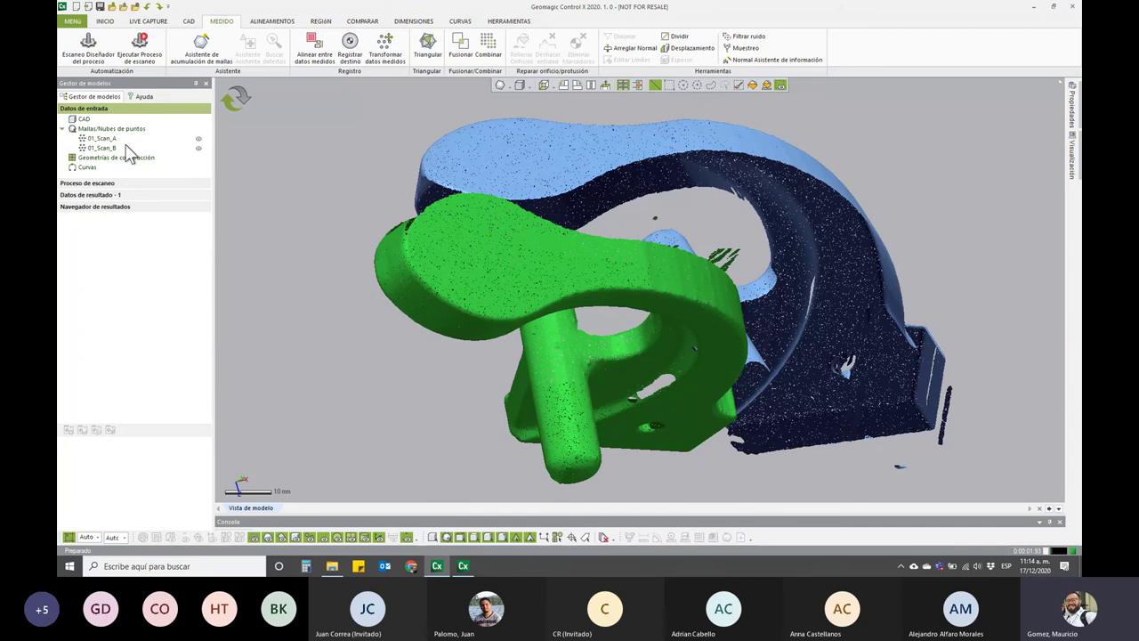
- Browse the saved scan processes and the Datos de resultado - 1 set
click(118, 183)
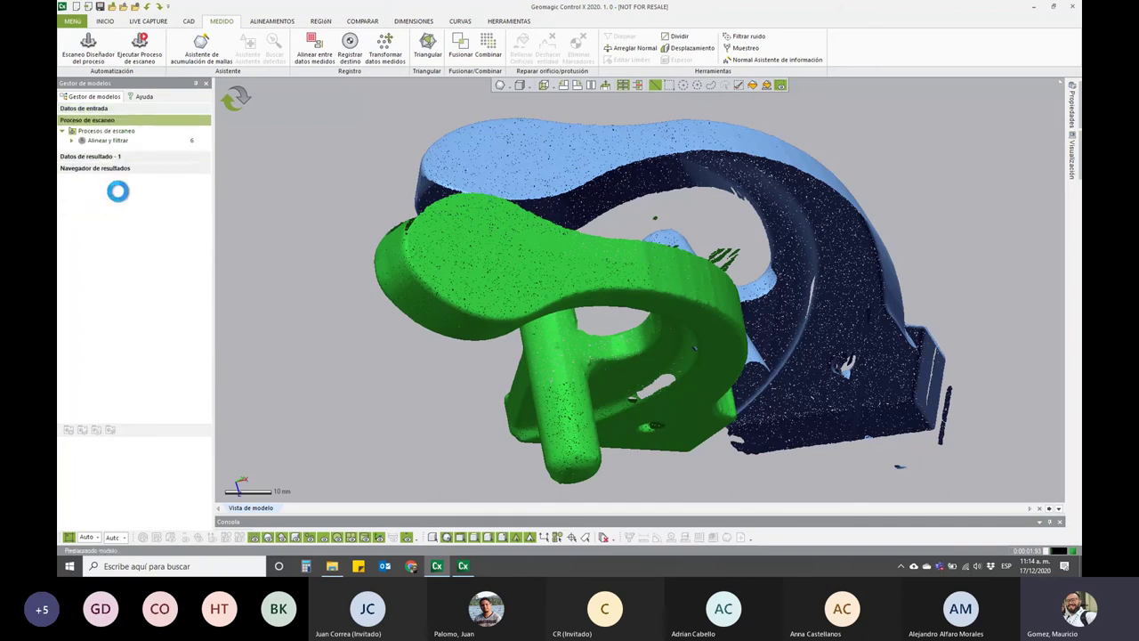
click(72, 141)
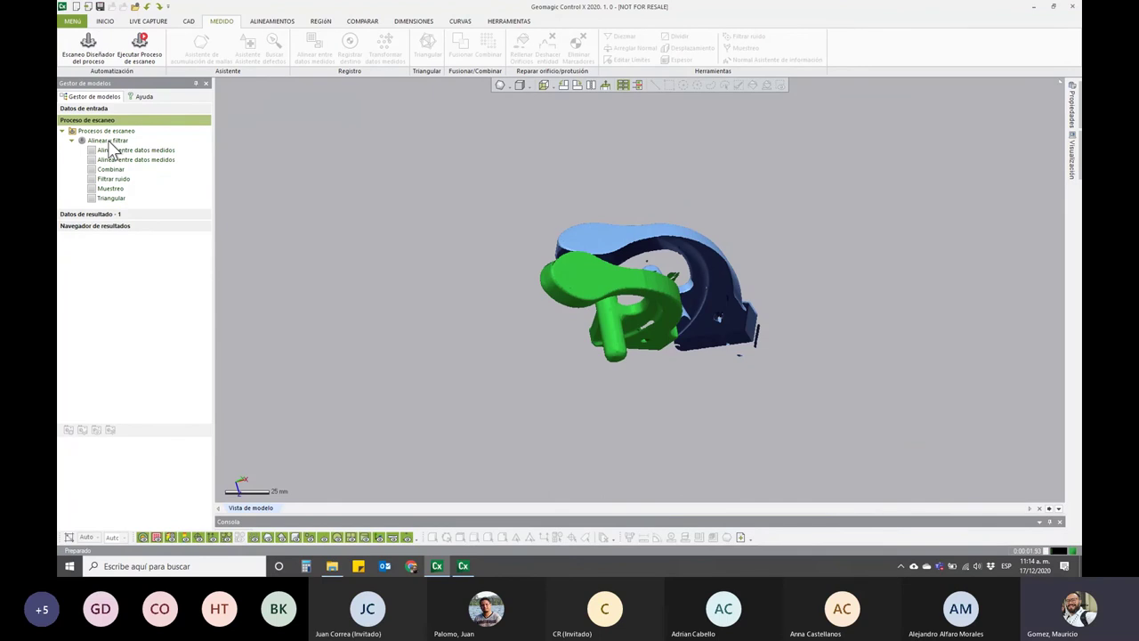
click(84, 216)
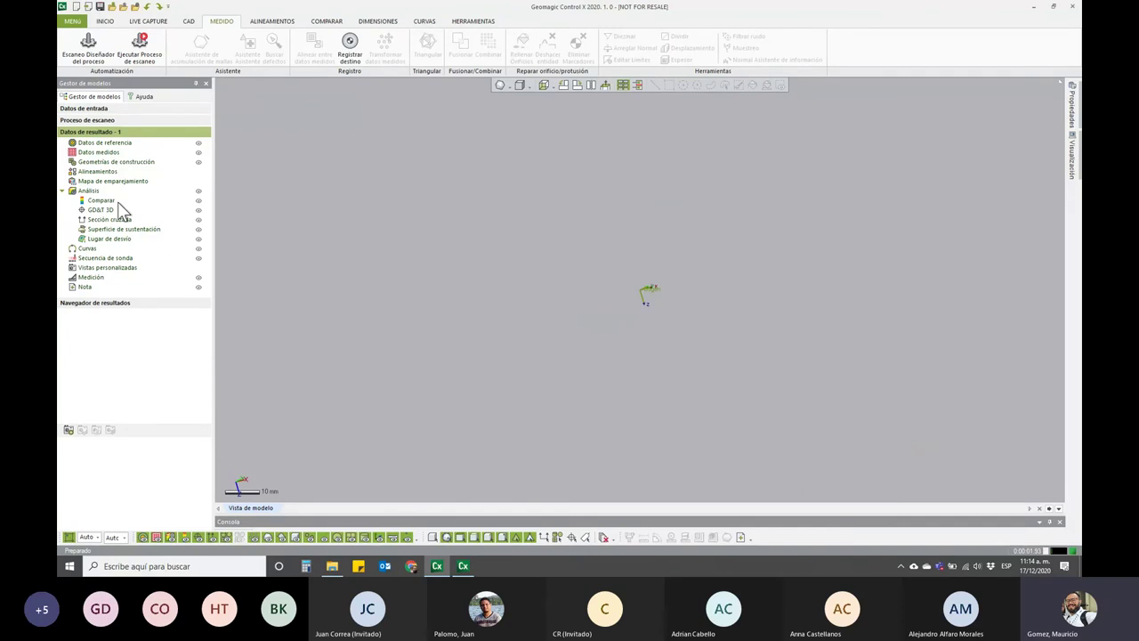
click(114, 132)
click(118, 123)
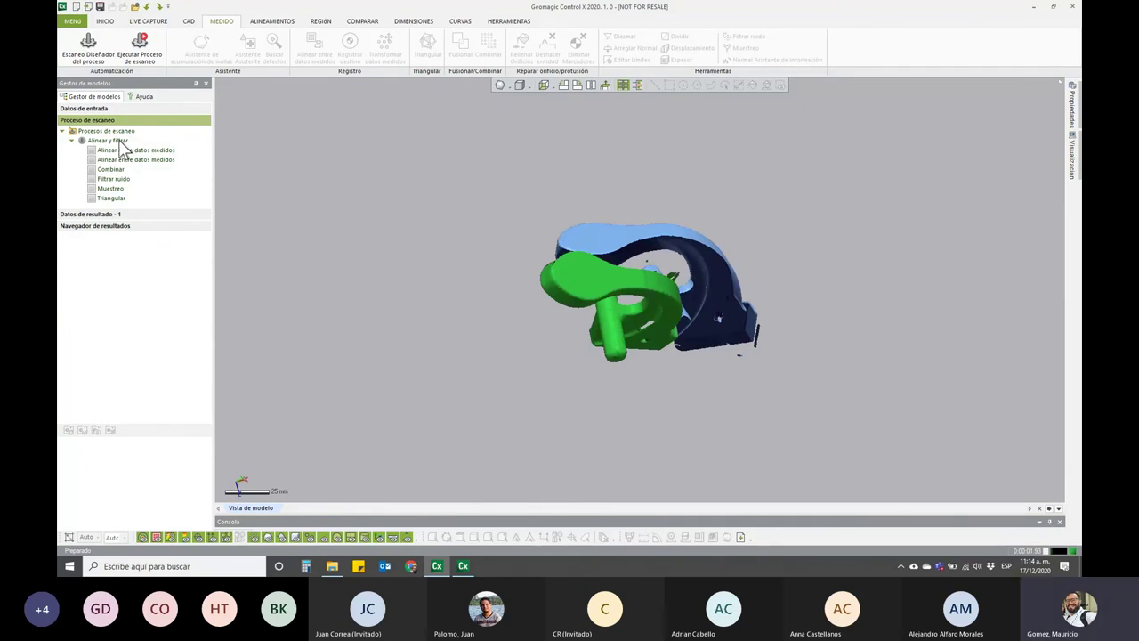
- Send the Alinear y filtrar output to Datos de resultado - 1 as measured data
right_click(122, 148)
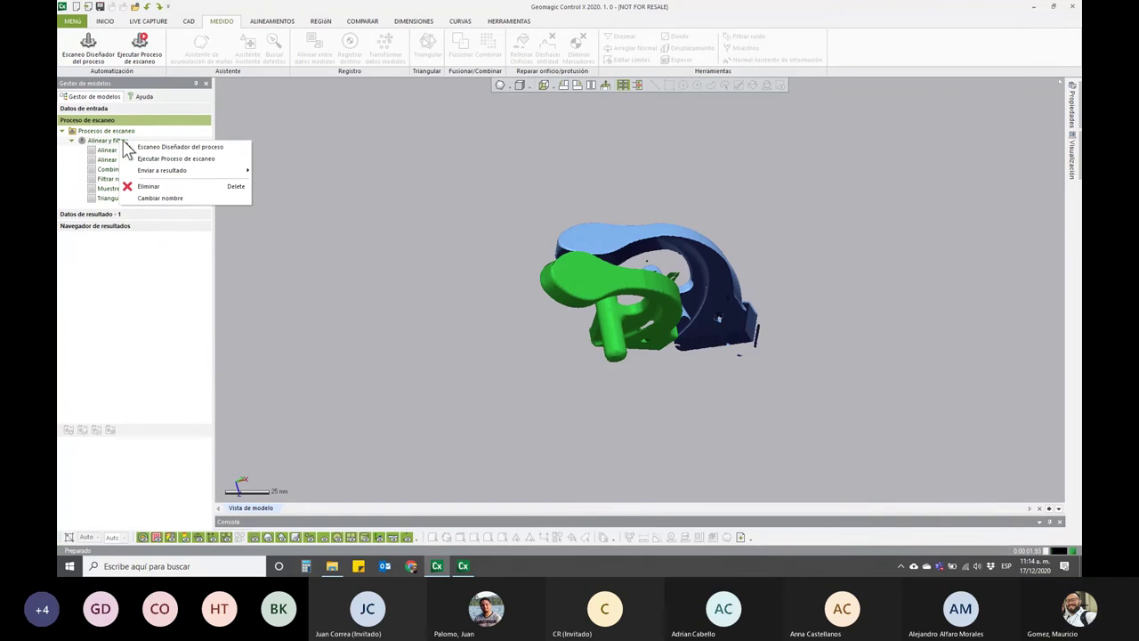
mouse_move(178, 170)
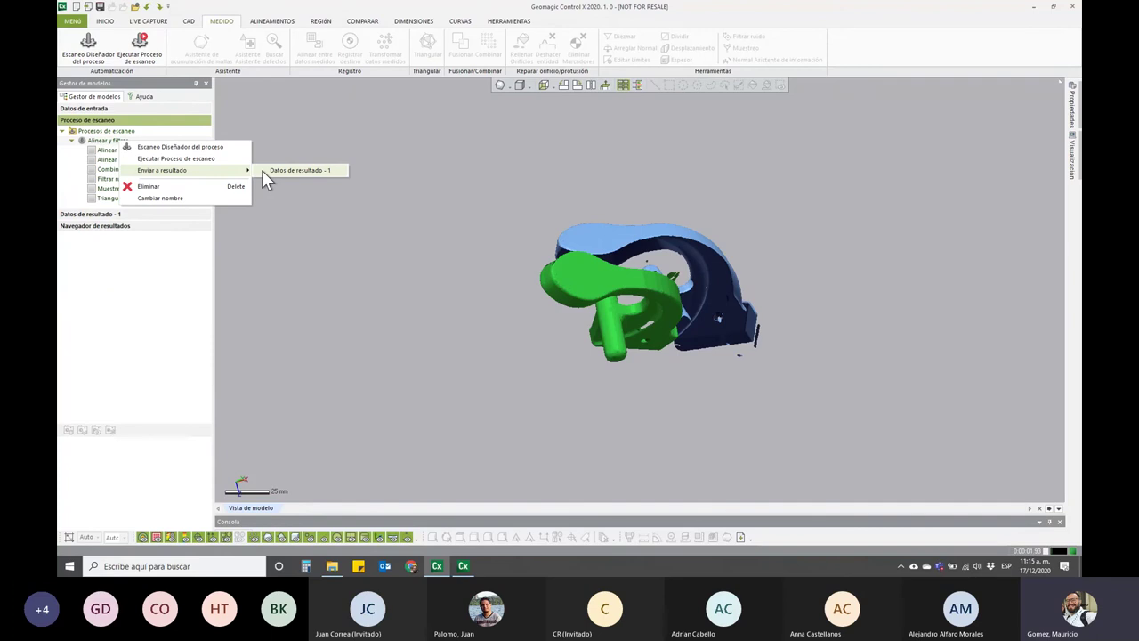
click(262, 170)
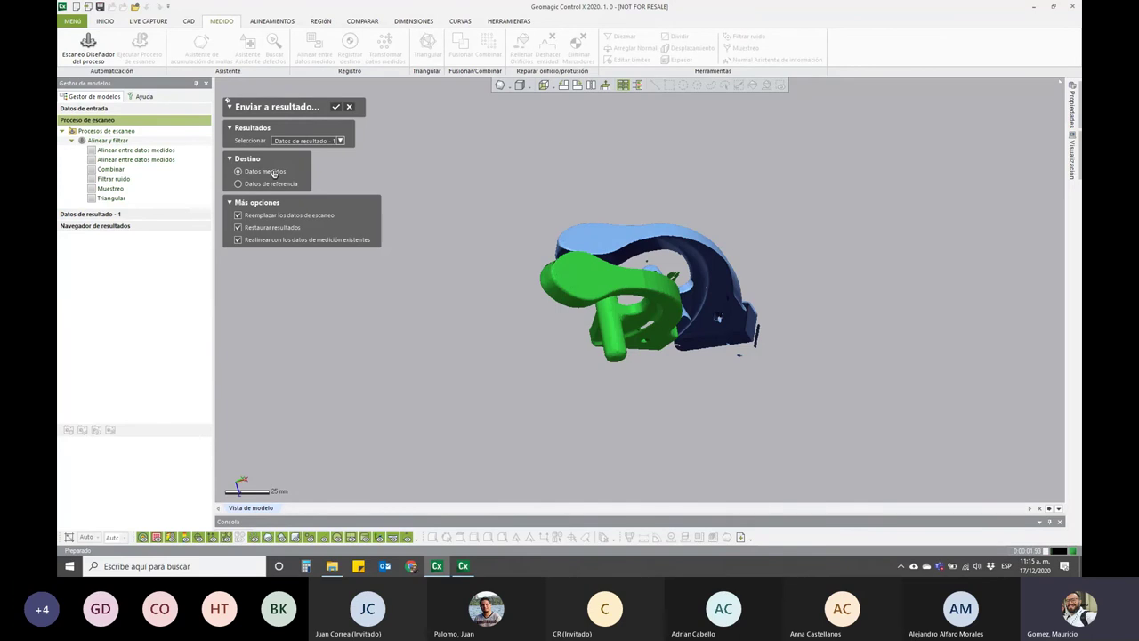
click(336, 107)
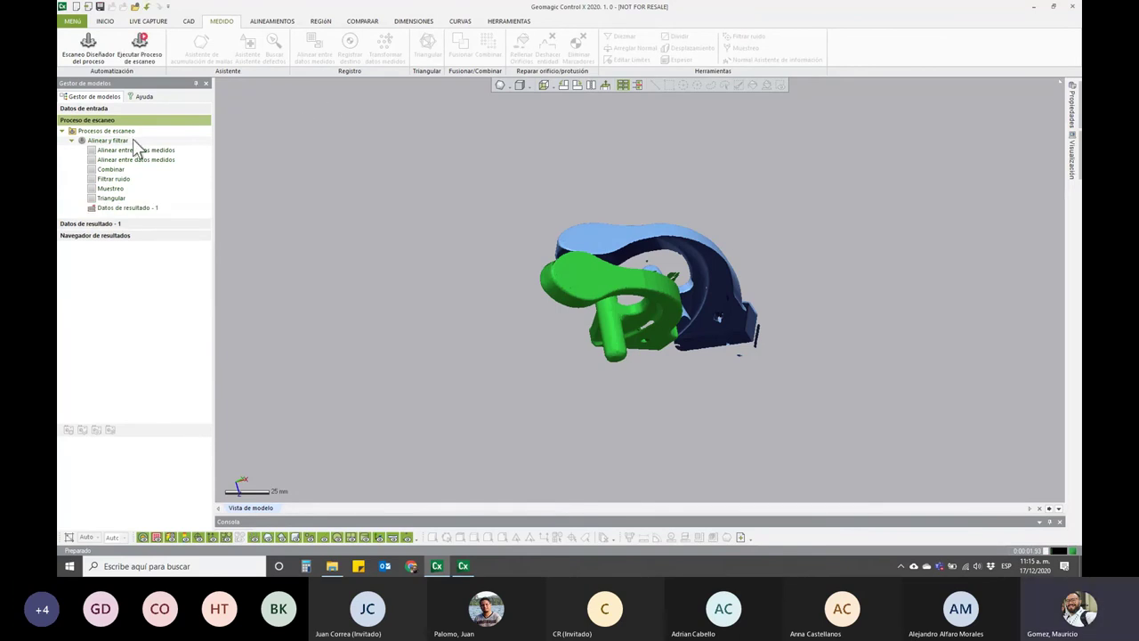
- Run Alinear y filtrar with 01_Scan_A and 01_Scan_B box-selected as input
click(151, 51)
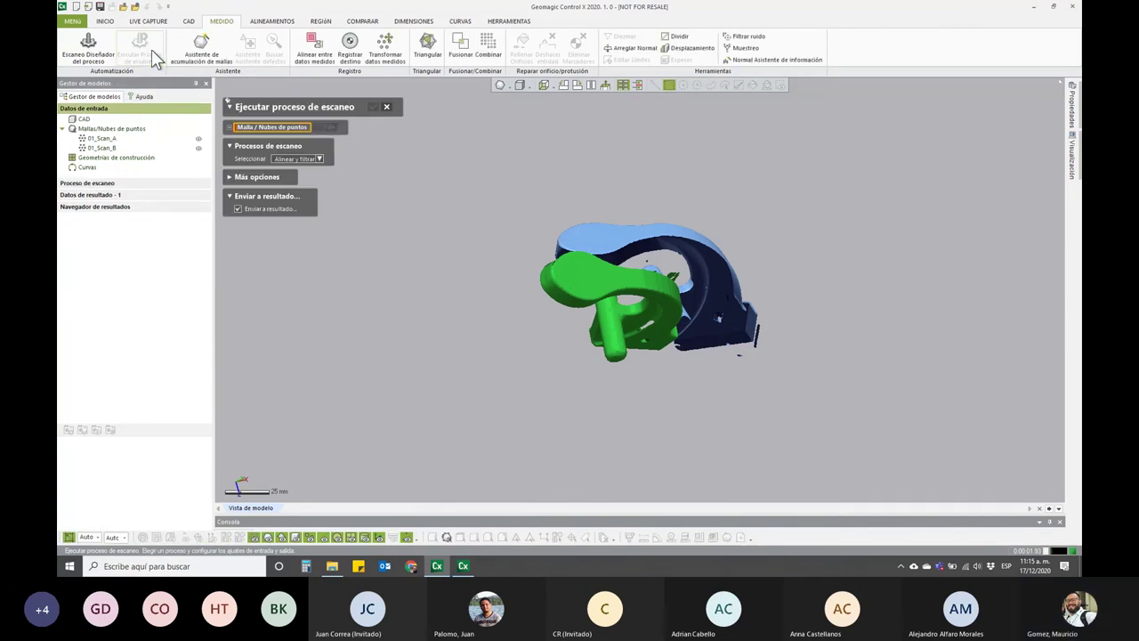
drag(473, 180, 824, 413)
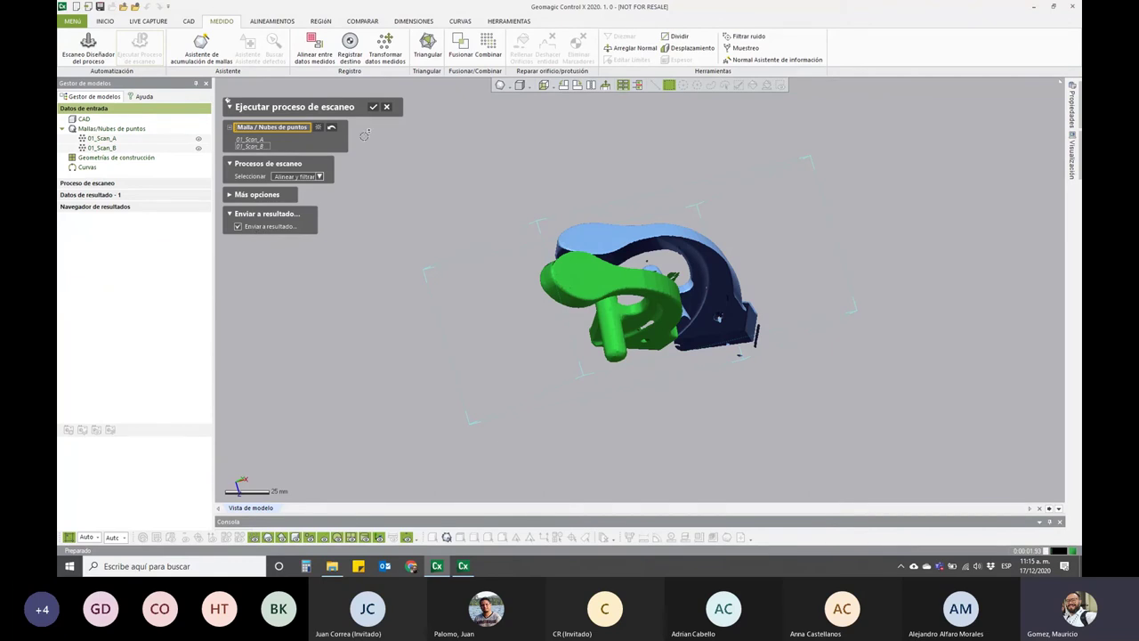
click(374, 108)
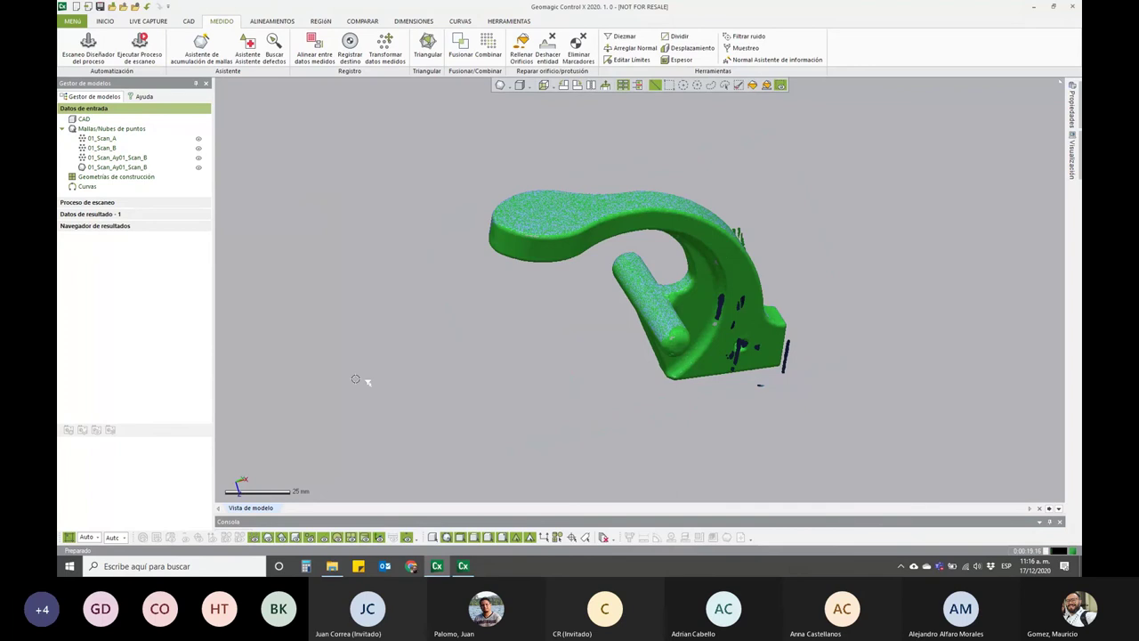
- Hide the original scans and raw point cloud, showing only the 01_Scan_Ay01_Scan_B mesh
click(199, 139)
click(198, 148)
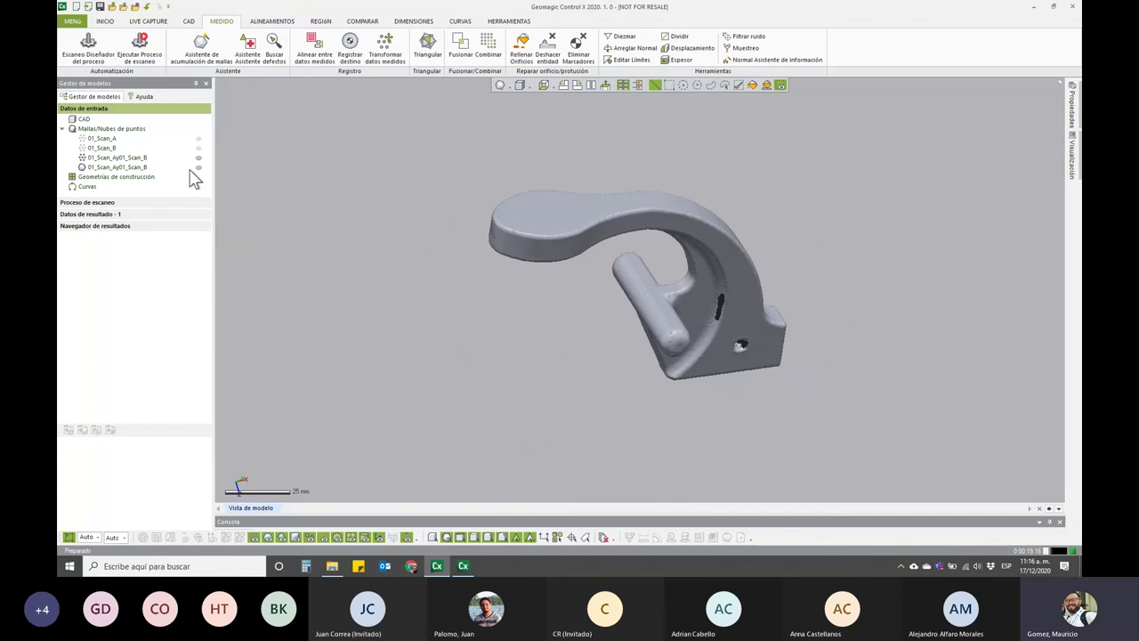
click(199, 167)
scroll(560, 259, up, 2)
scroll(560, 259, up, 2)
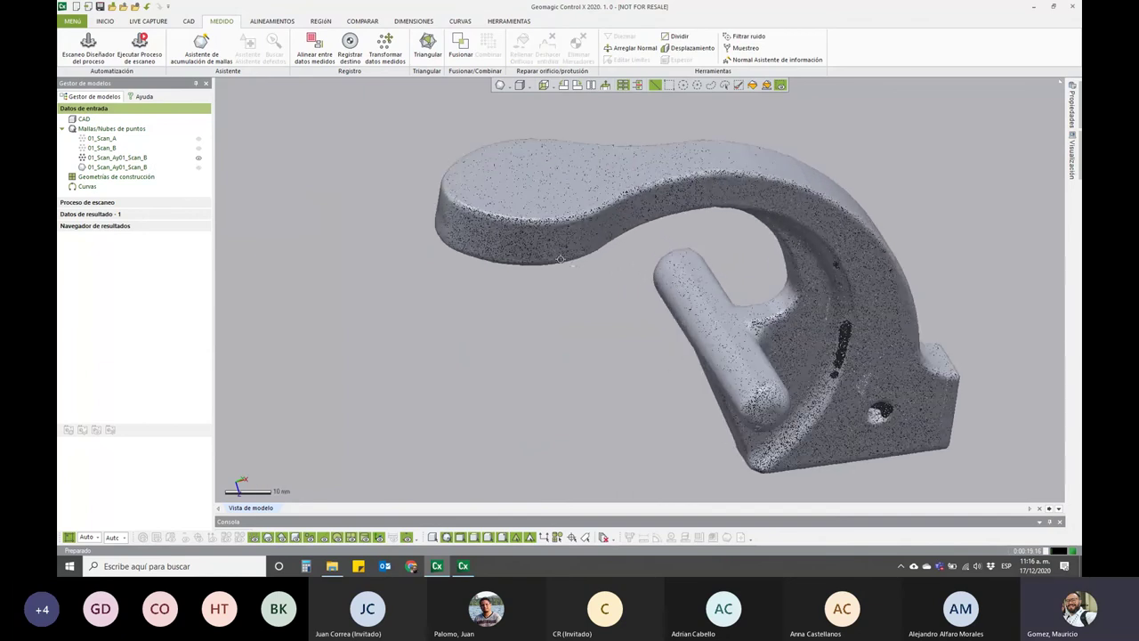
scroll(560, 259, up, 2)
click(199, 156)
click(199, 167)
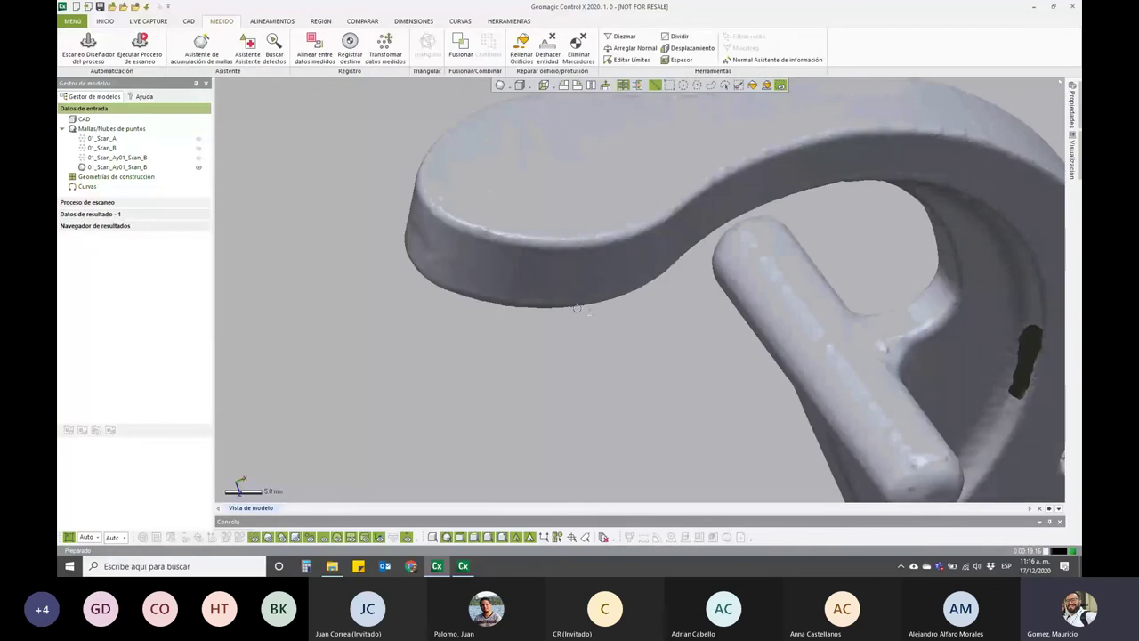
scroll(655, 253, up, 2)
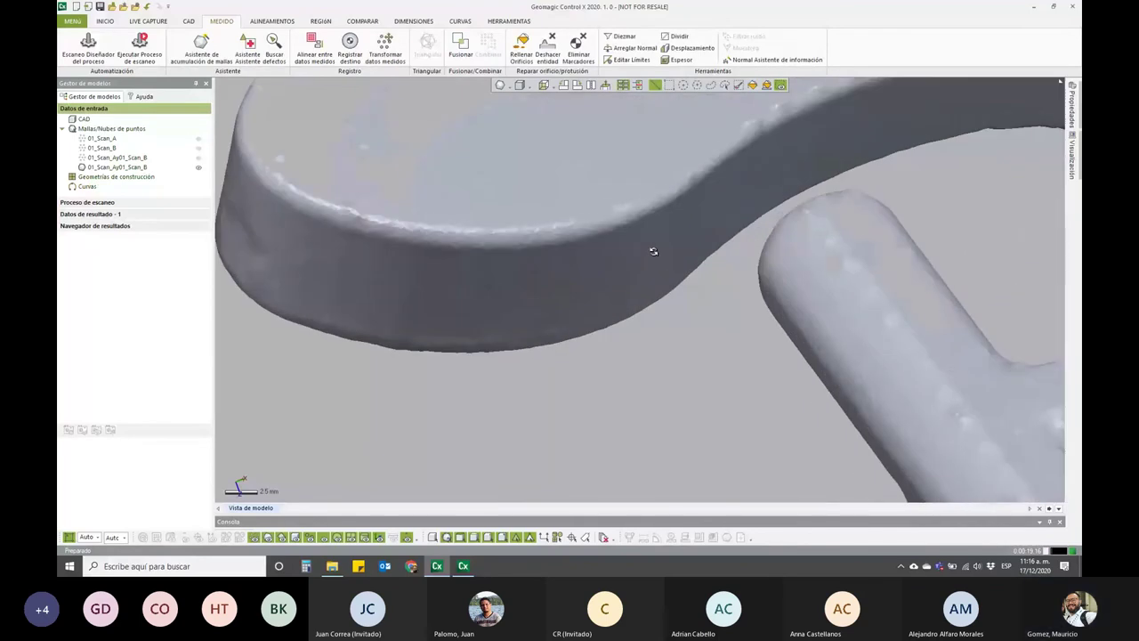
- Preview the mesh with polygon shading, expand the result data tree, then restore smooth shading
click(507, 85)
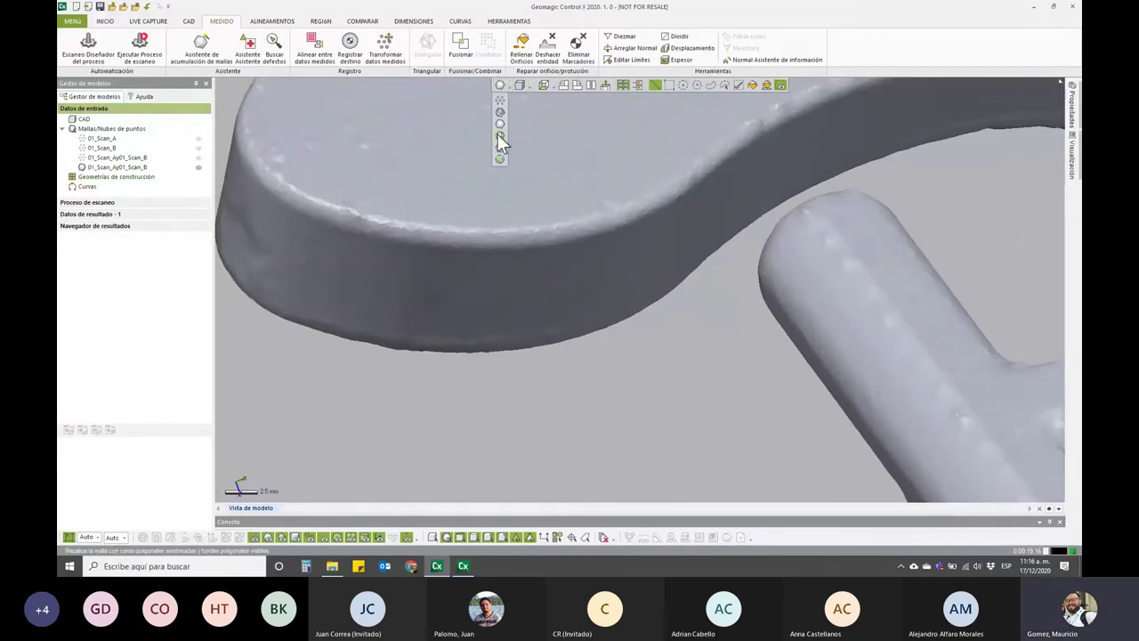
click(500, 139)
scroll(573, 305, down, 2)
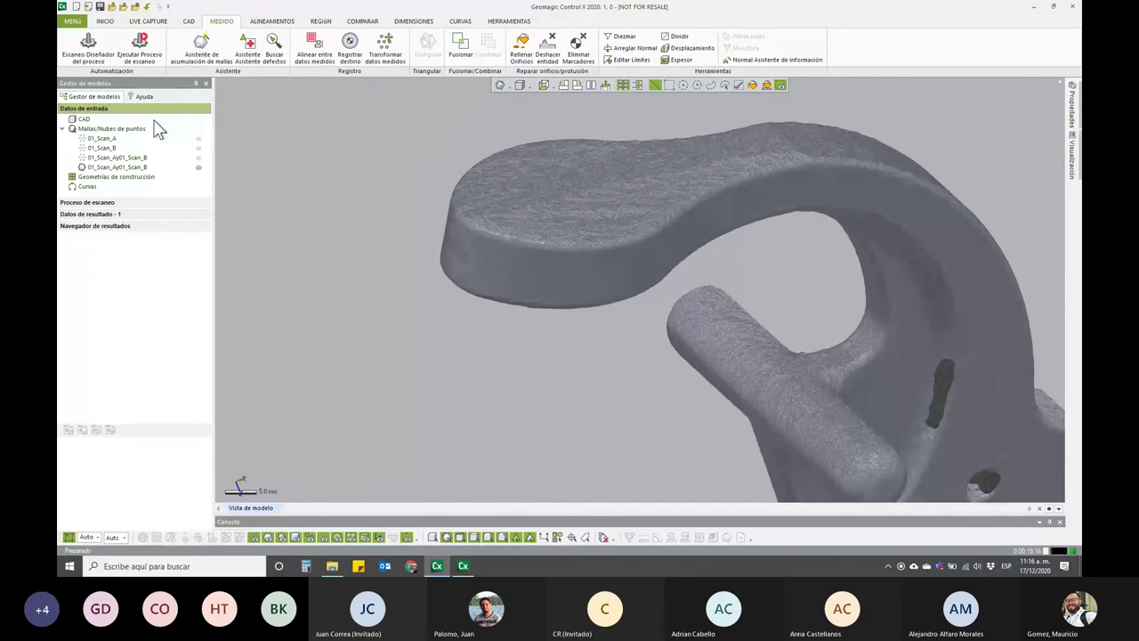
click(102, 216)
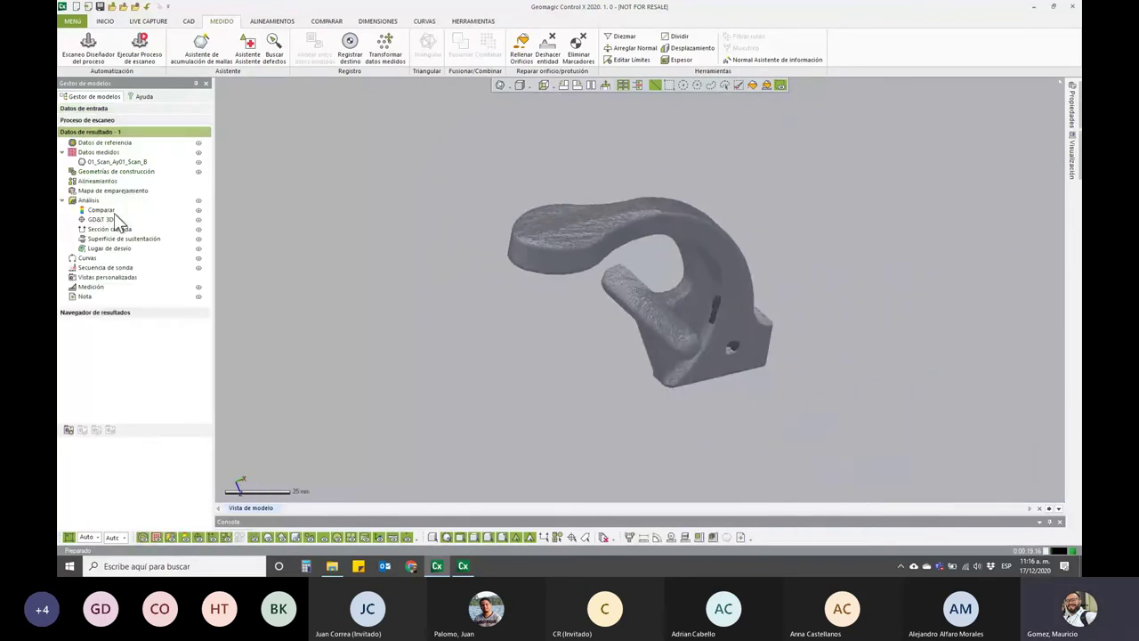
click(509, 84)
click(502, 123)
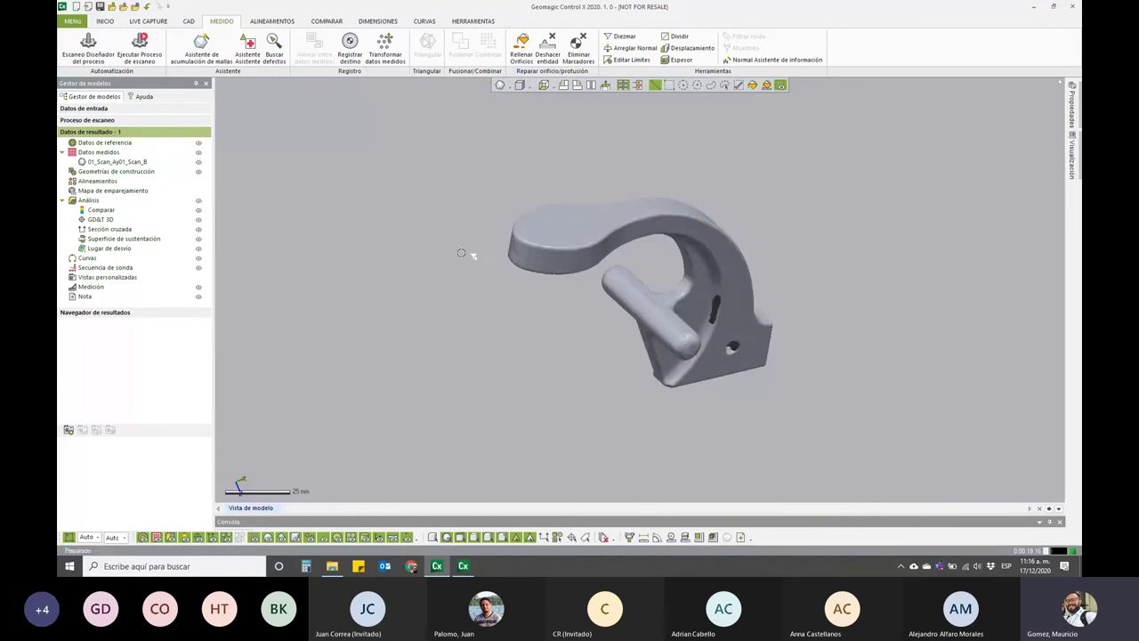
- Switch to the Proceso de escaneo section listing Alinear y filtrar
scroll(617, 249, up, 5)
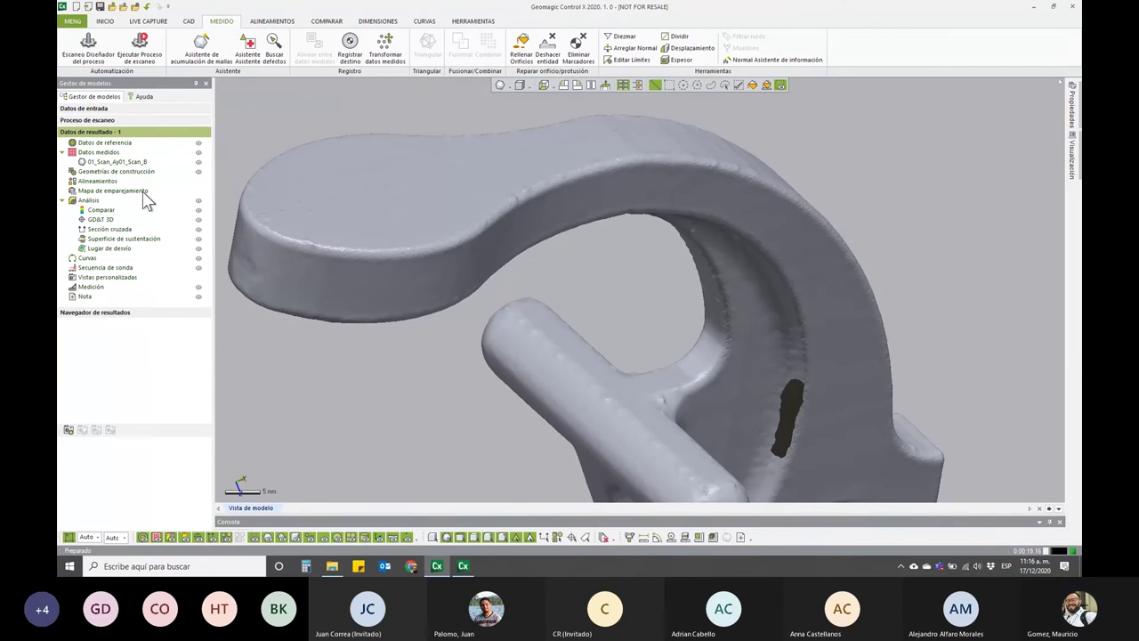
scroll(610, 250, down, 2)
scroll(617, 267, down, 2)
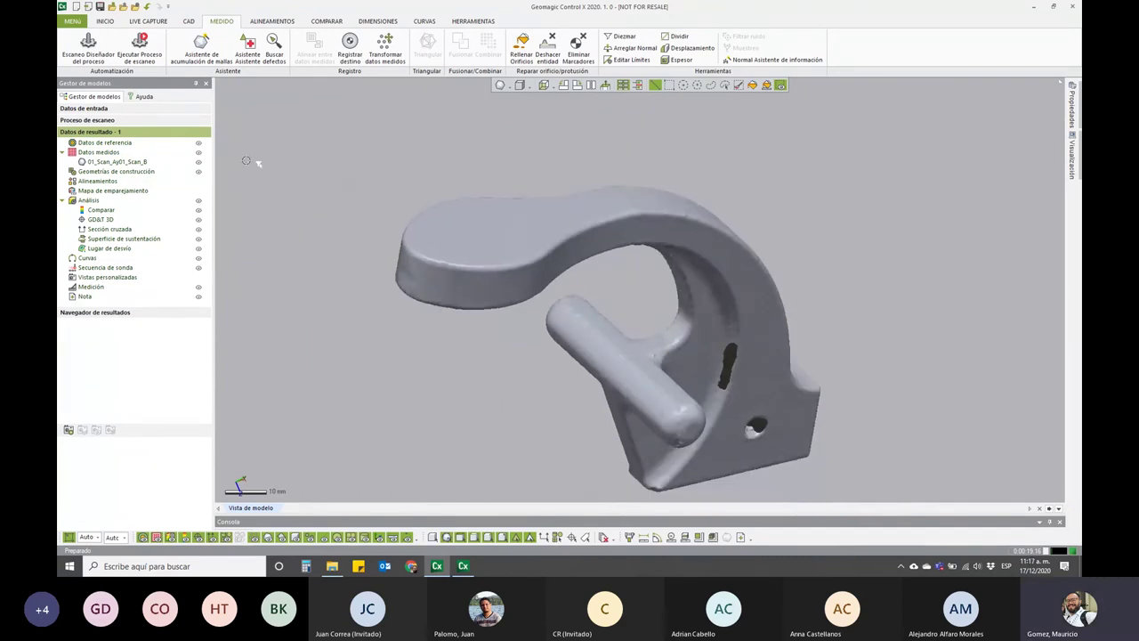
click(127, 123)
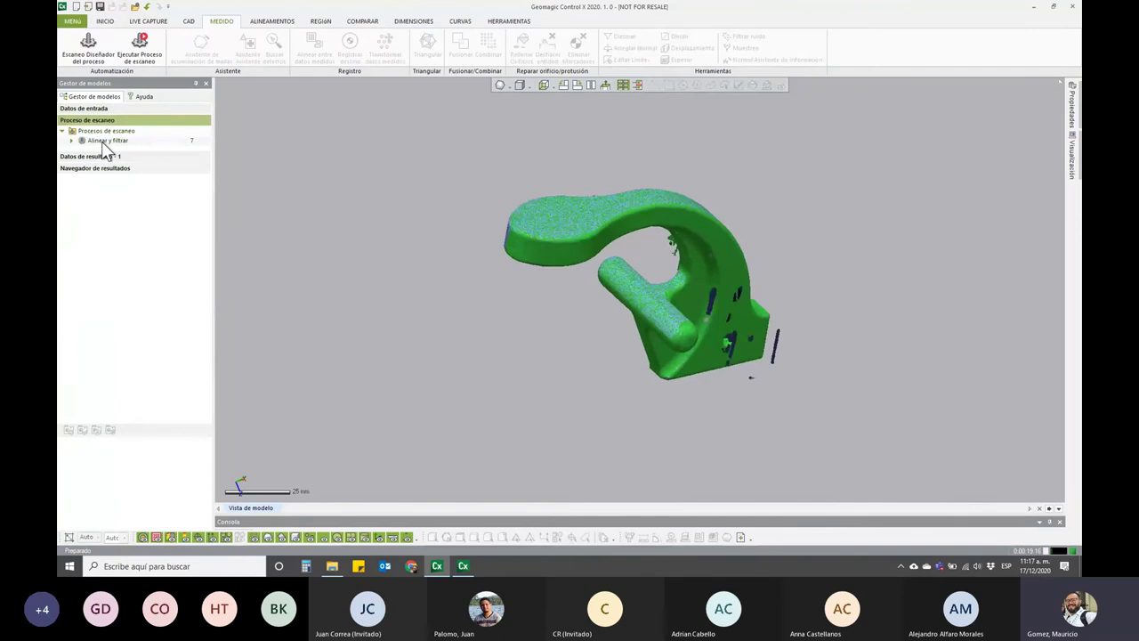
- Add an Exportar step after Triangular in the scan process designer
click(89, 43)
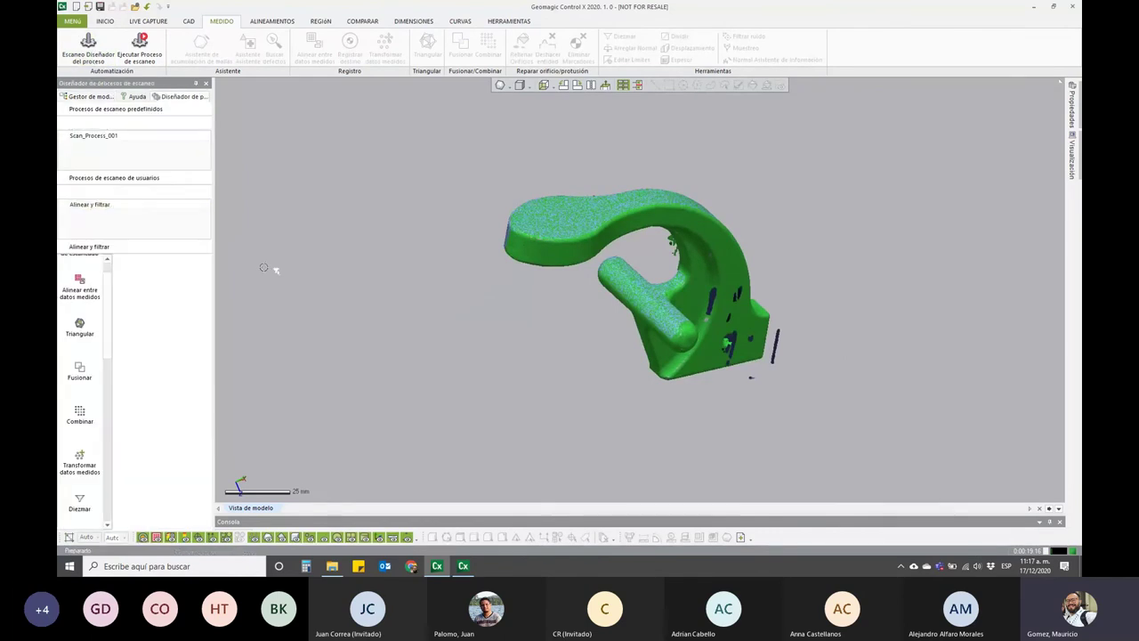
drag(113, 307, 107, 479)
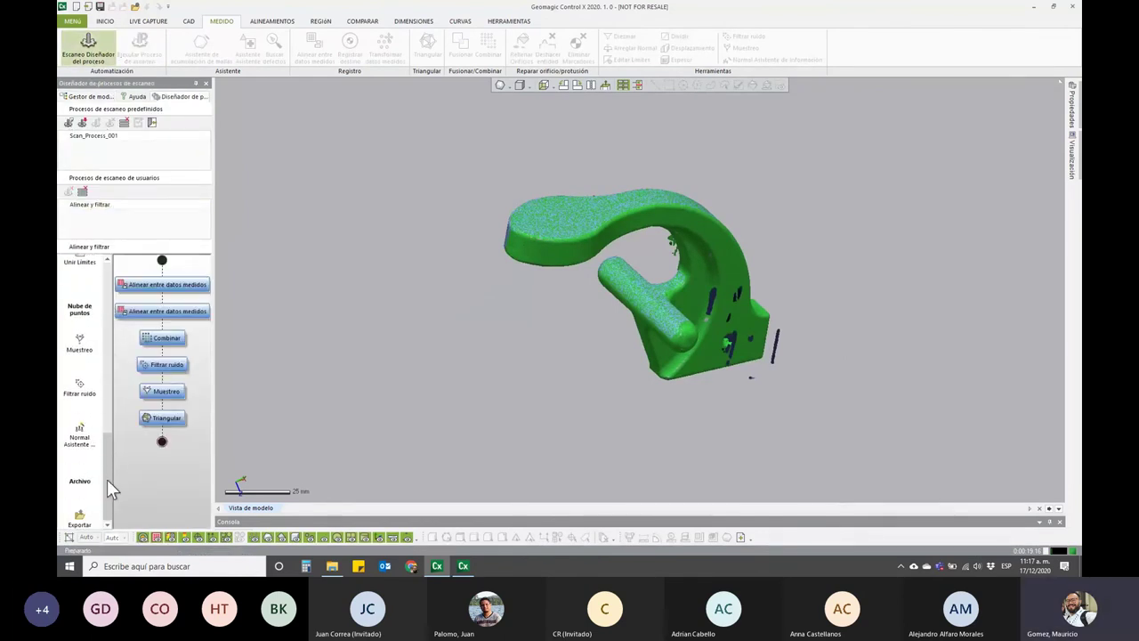
drag(80, 516, 162, 445)
click(164, 442)
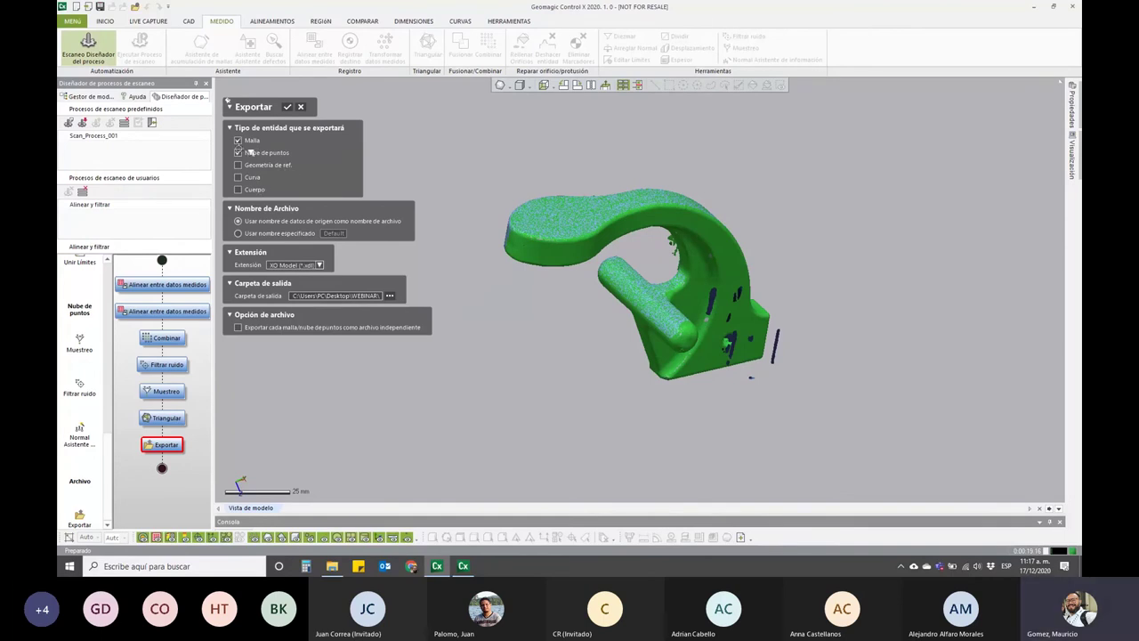
- Set the Exportar step to write only the mesh as Binary STL in mm
click(238, 152)
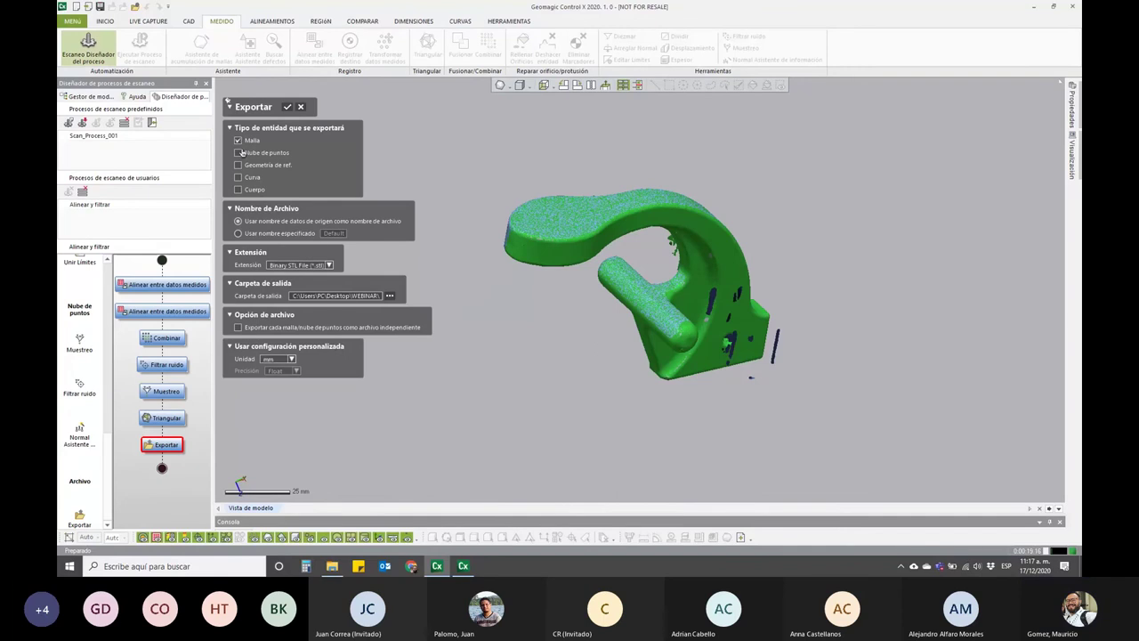
click(329, 266)
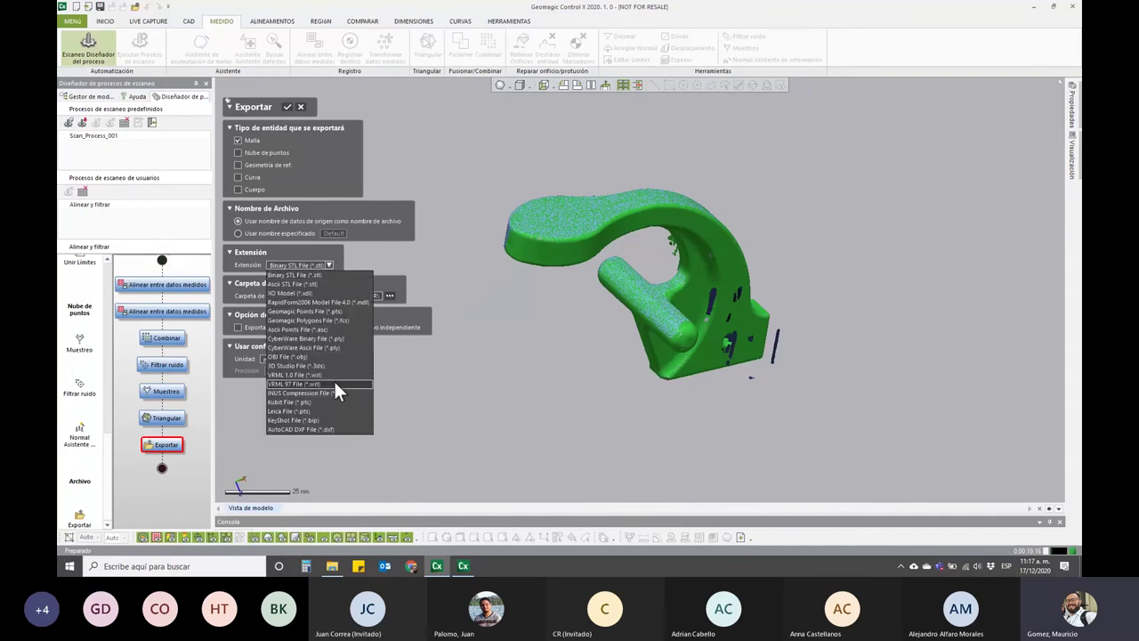
click(332, 275)
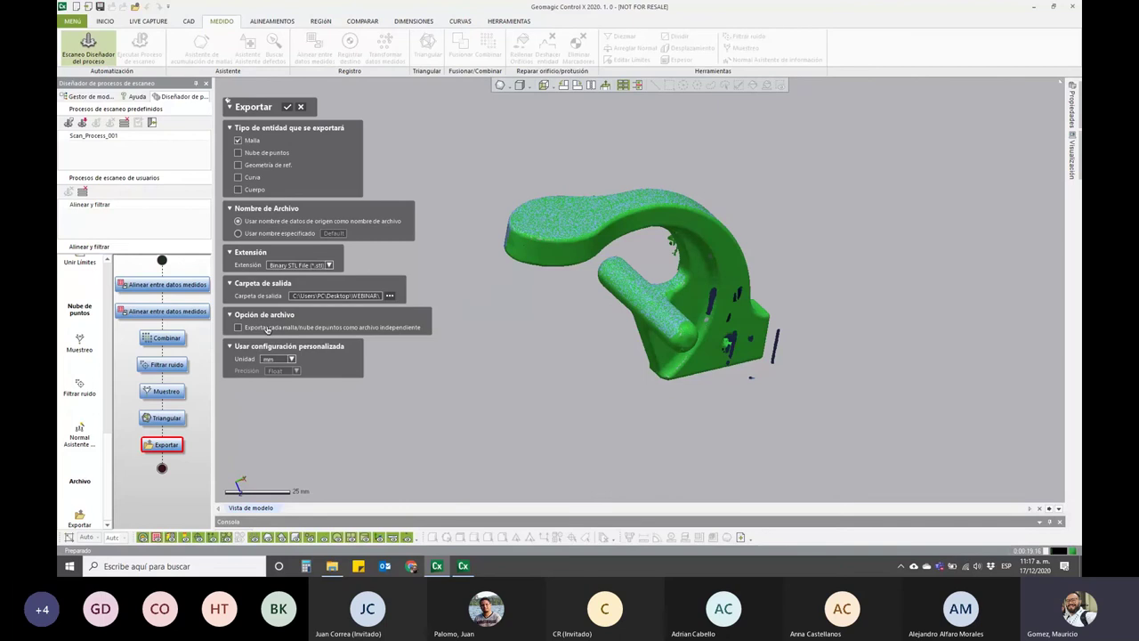
click(291, 360)
click(349, 359)
click(288, 108)
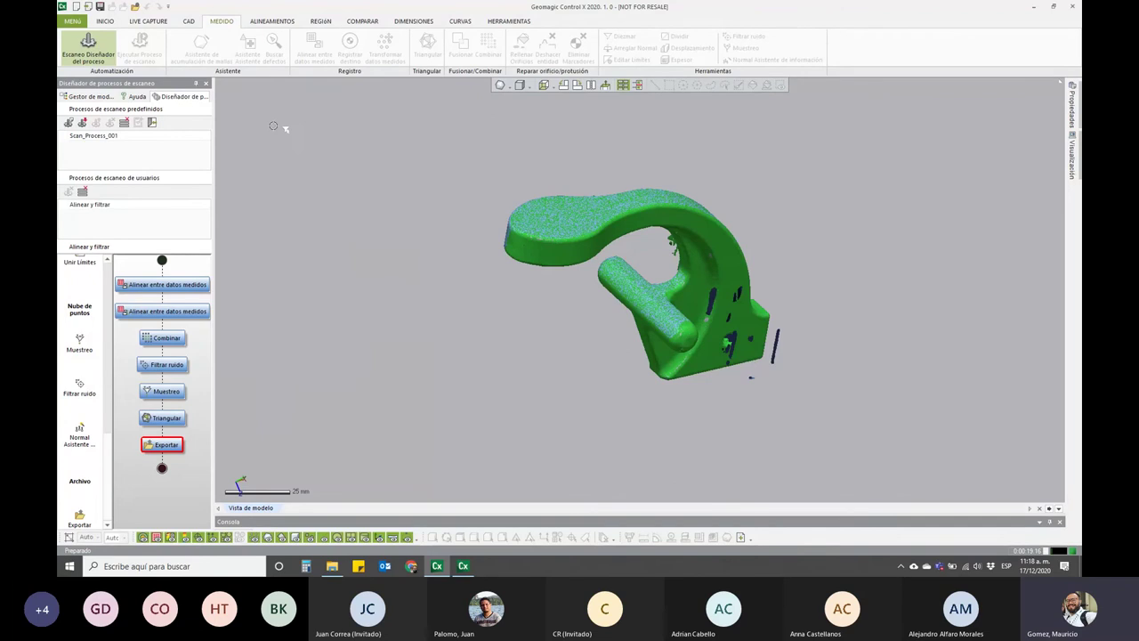
- Close the Scan Process Designer and expand Alinear y filtrar, now listing Exportar before Datos de resultado - 1
click(152, 124)
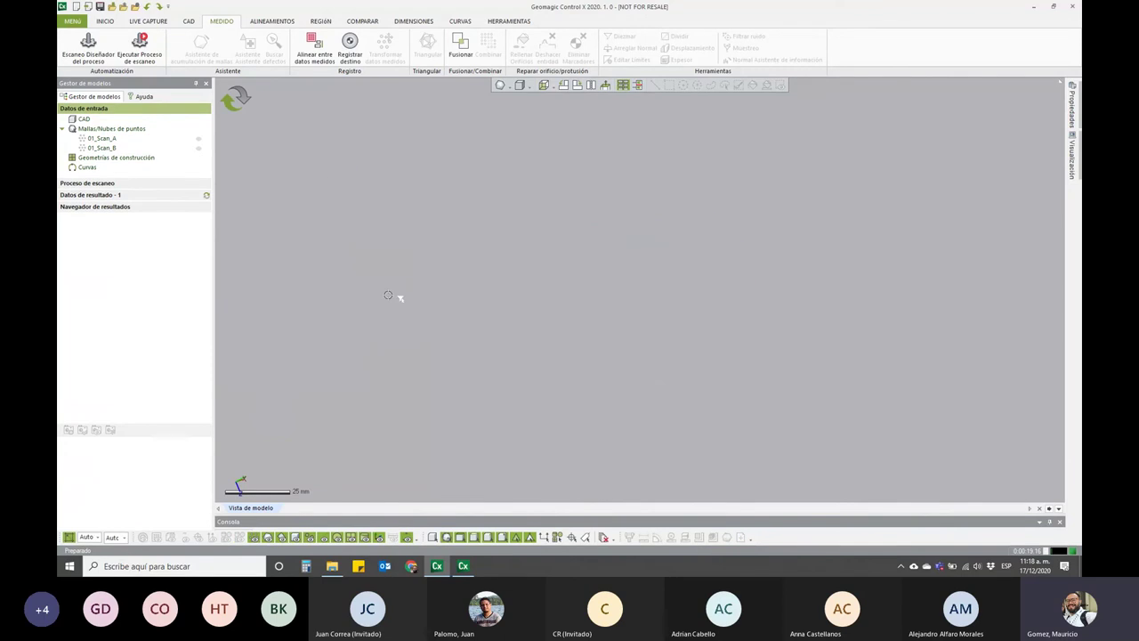
click(129, 195)
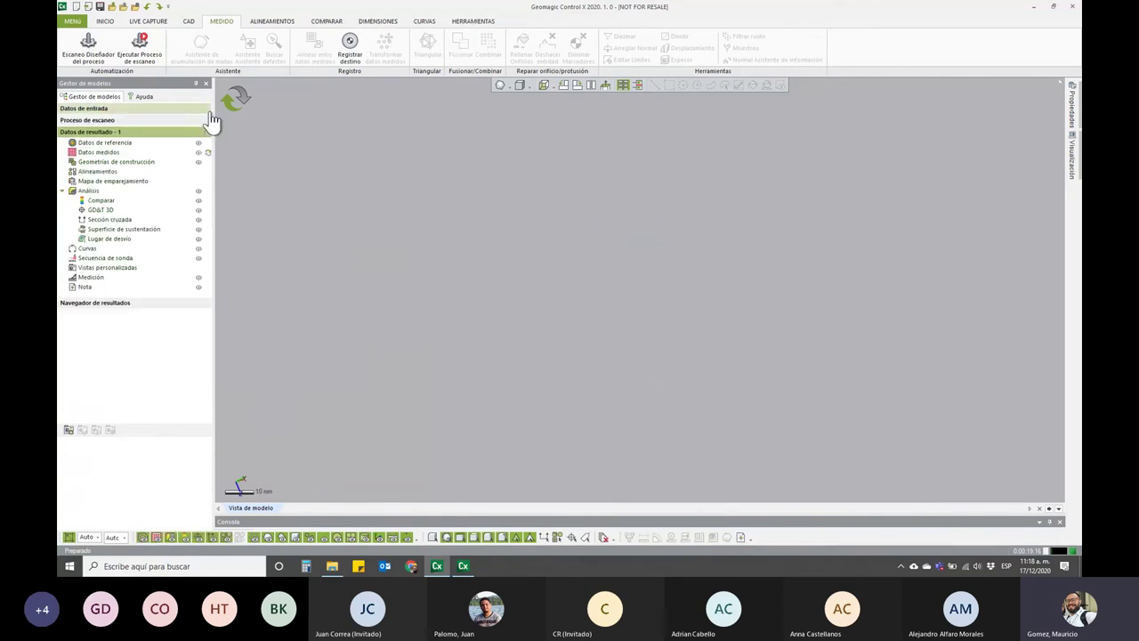
click(105, 110)
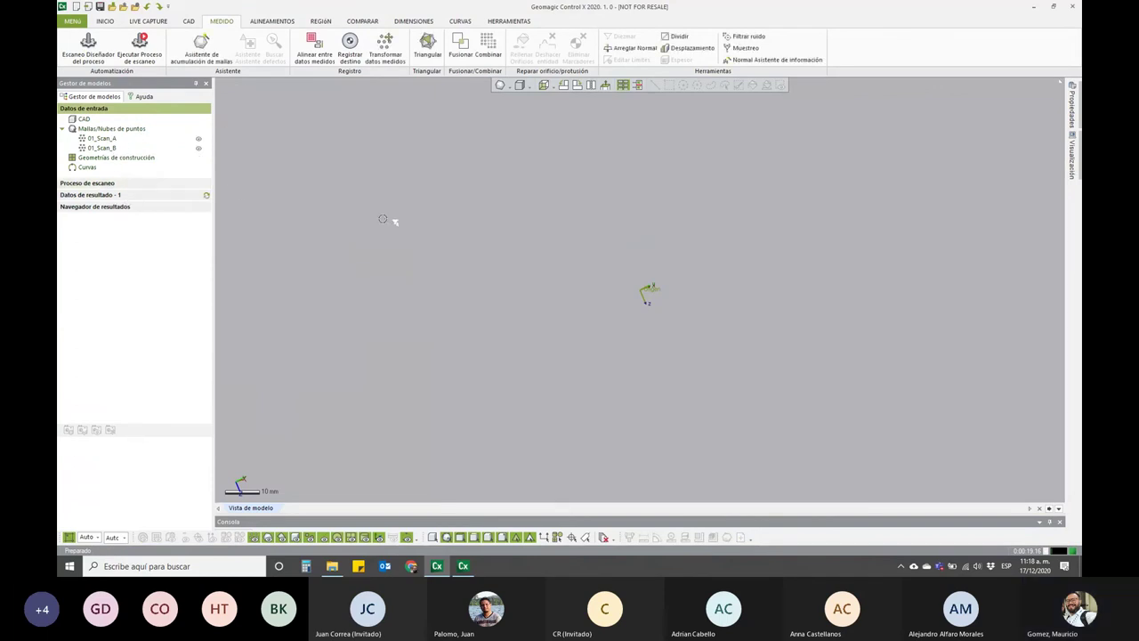
click(122, 183)
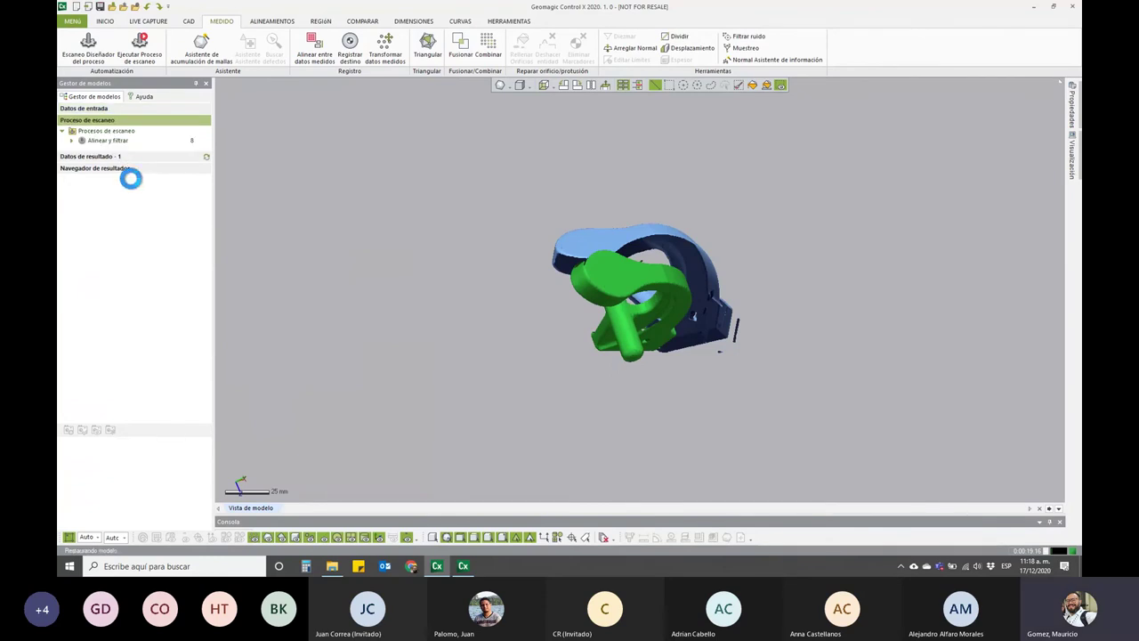
click(72, 141)
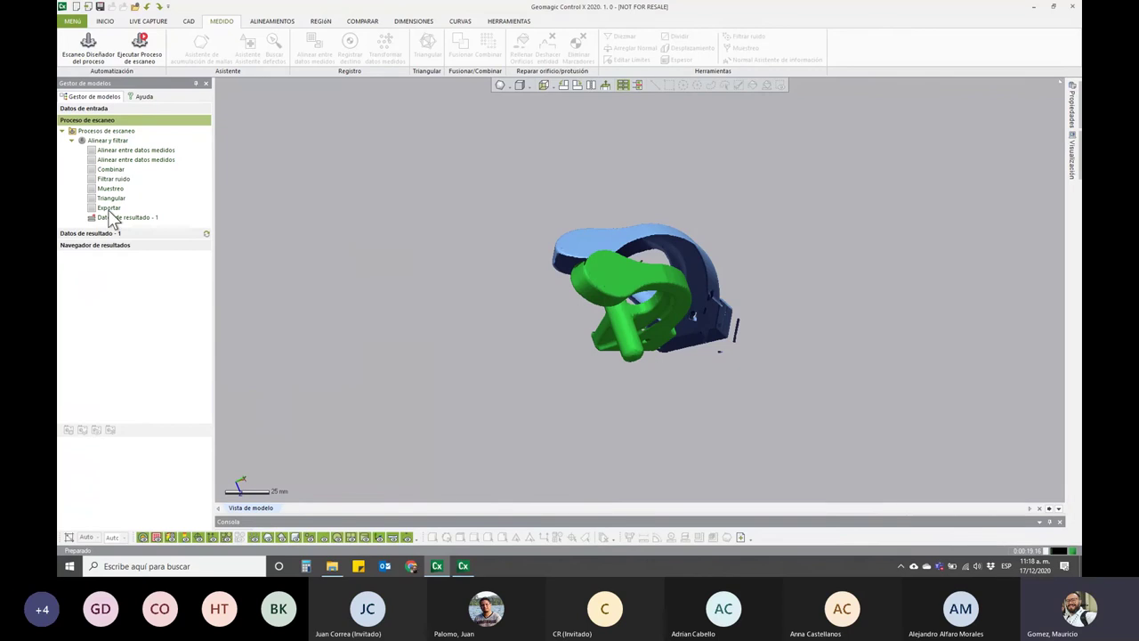
drag(1077, 200, 582, 133)
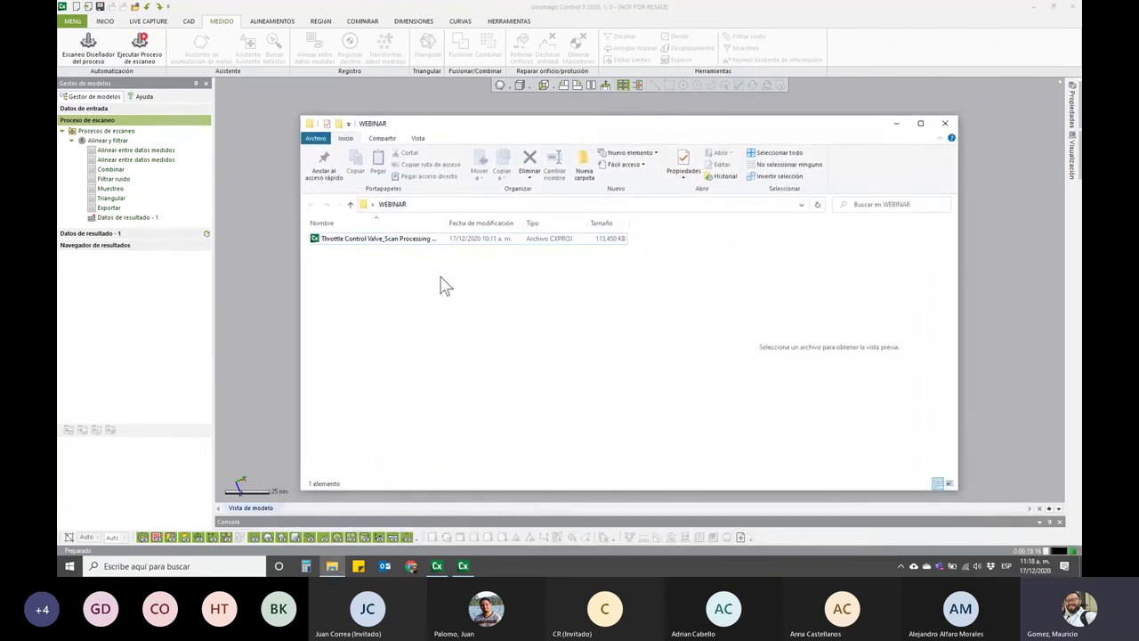
click(766, 14)
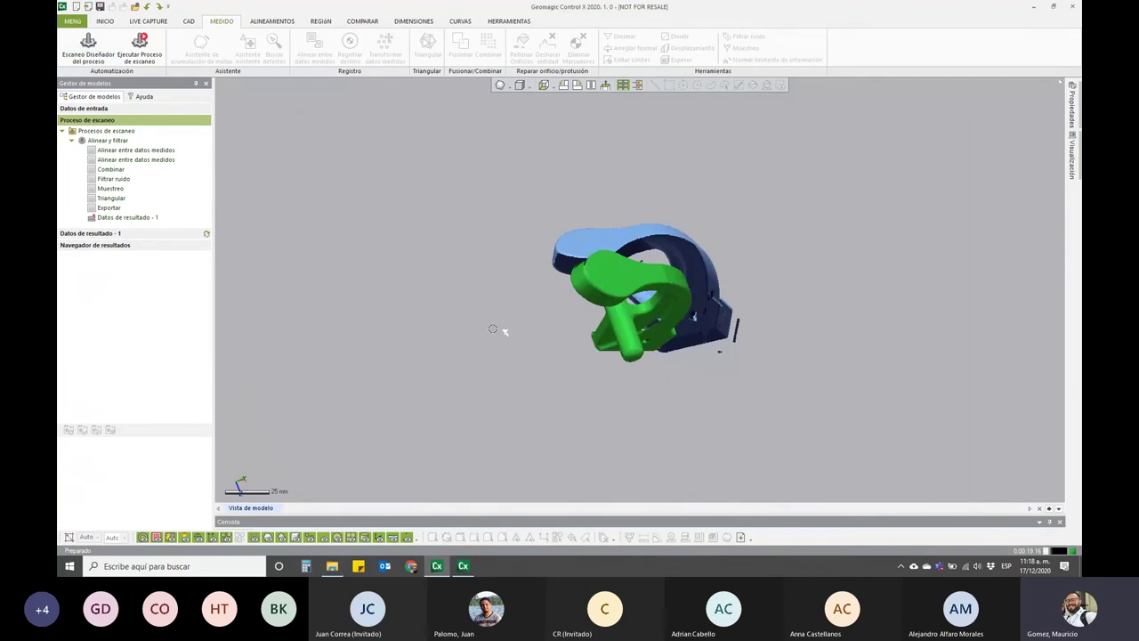
- Run Alinear y filtrar on both box-selected scans, saving 01_Scan_Ay01_Scan_B.stl into WEBINAR
click(144, 44)
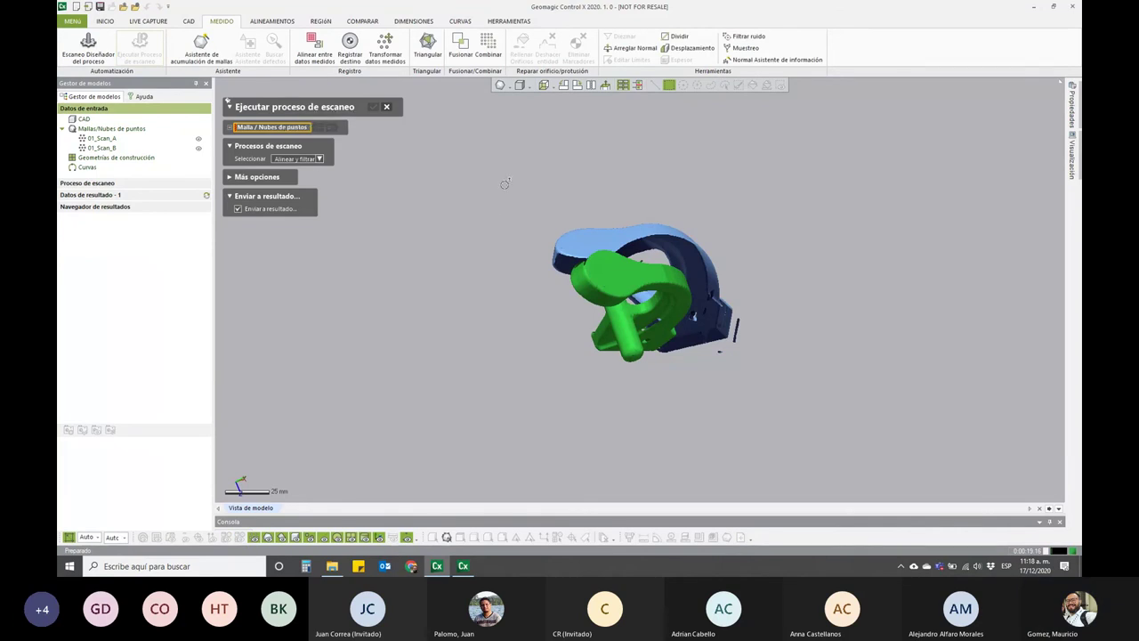
drag(509, 182, 828, 429)
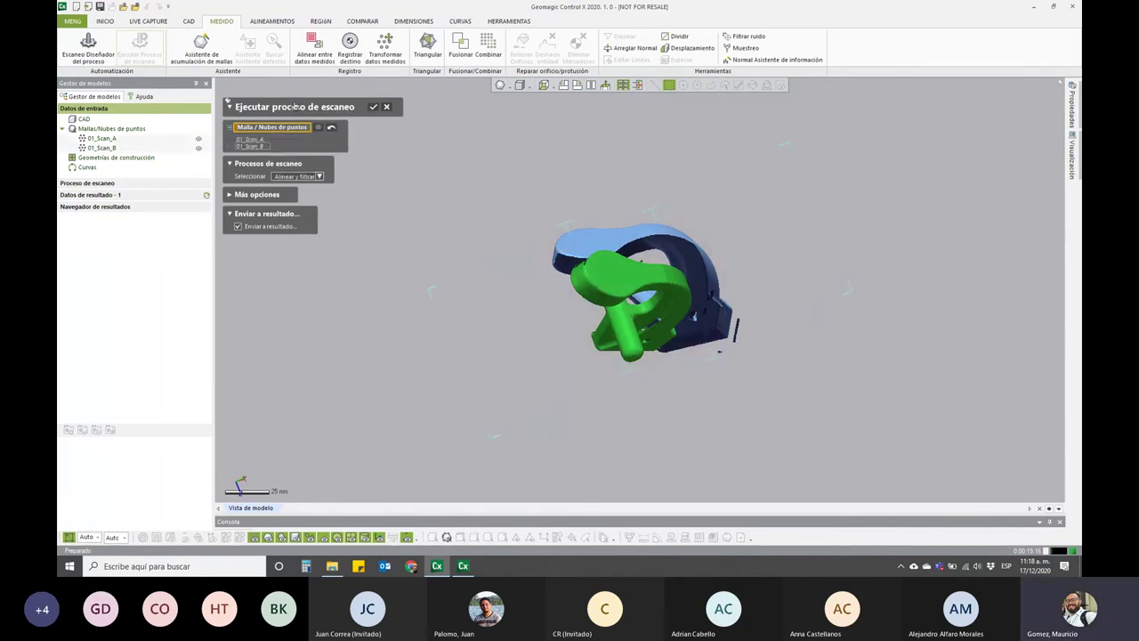
click(374, 107)
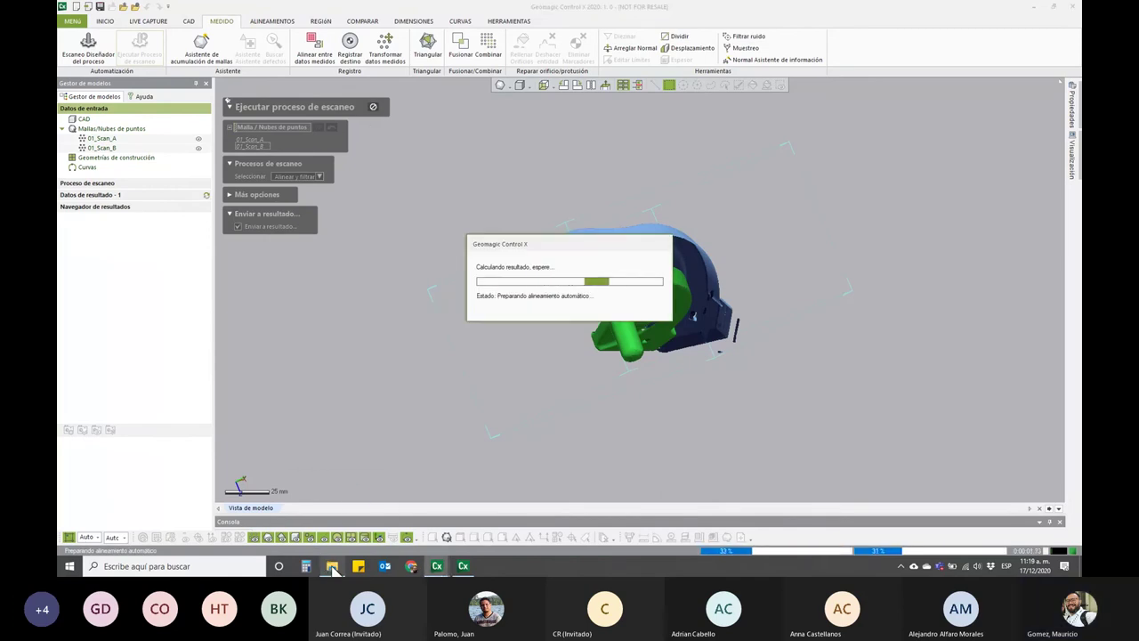
click(333, 566)
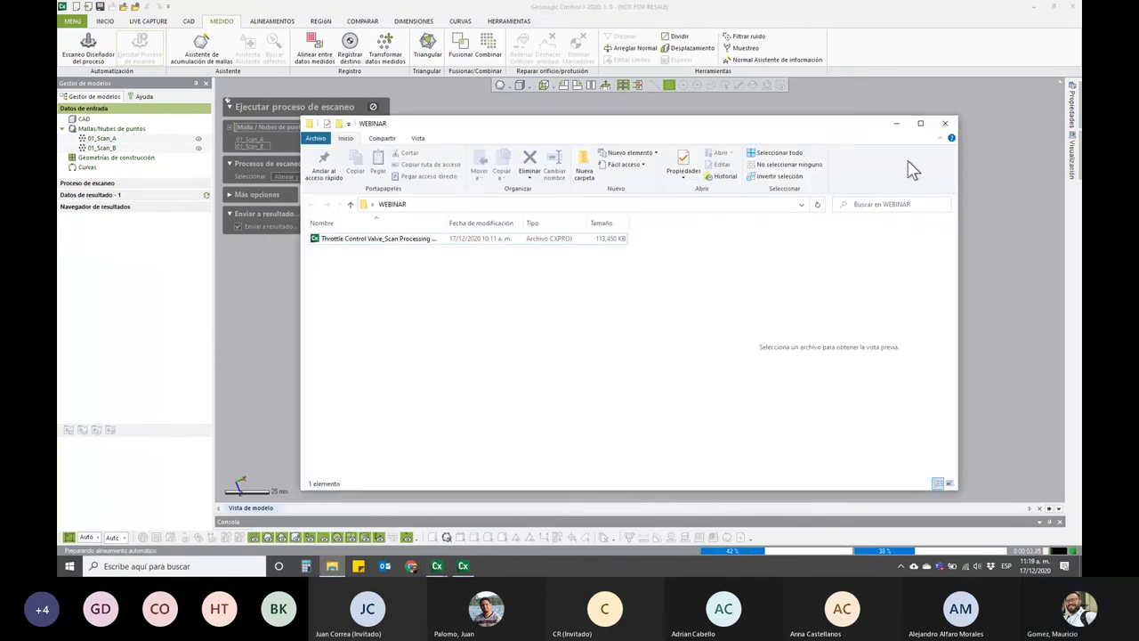
drag(868, 132, 1087, 116)
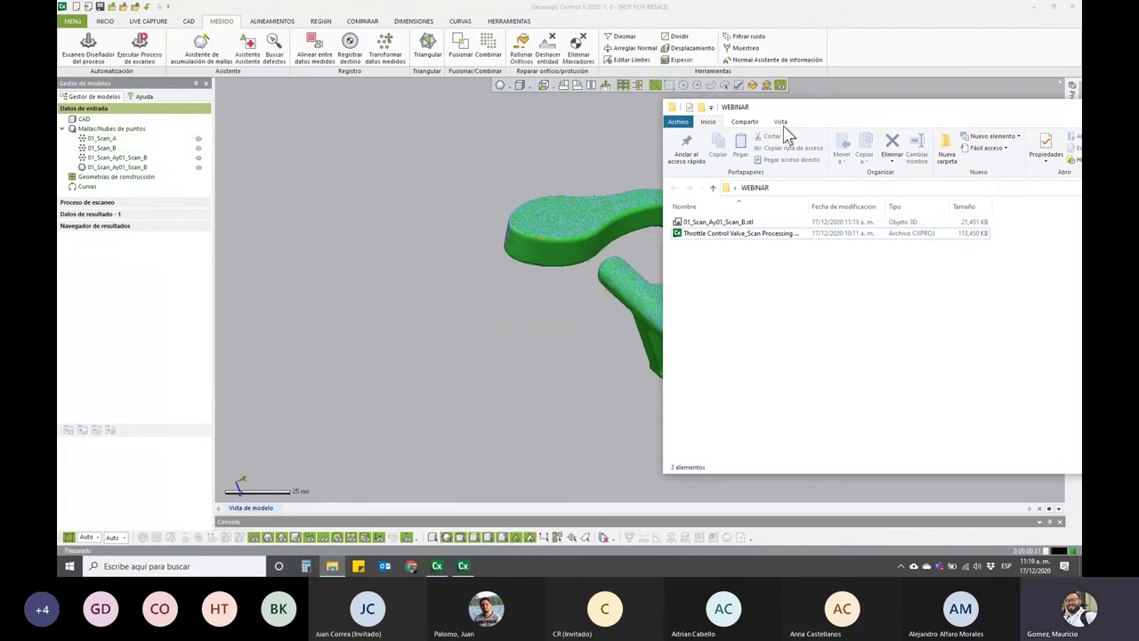
- Inspect the processed mesh's result data in the Geomagic model tree
click(329, 189)
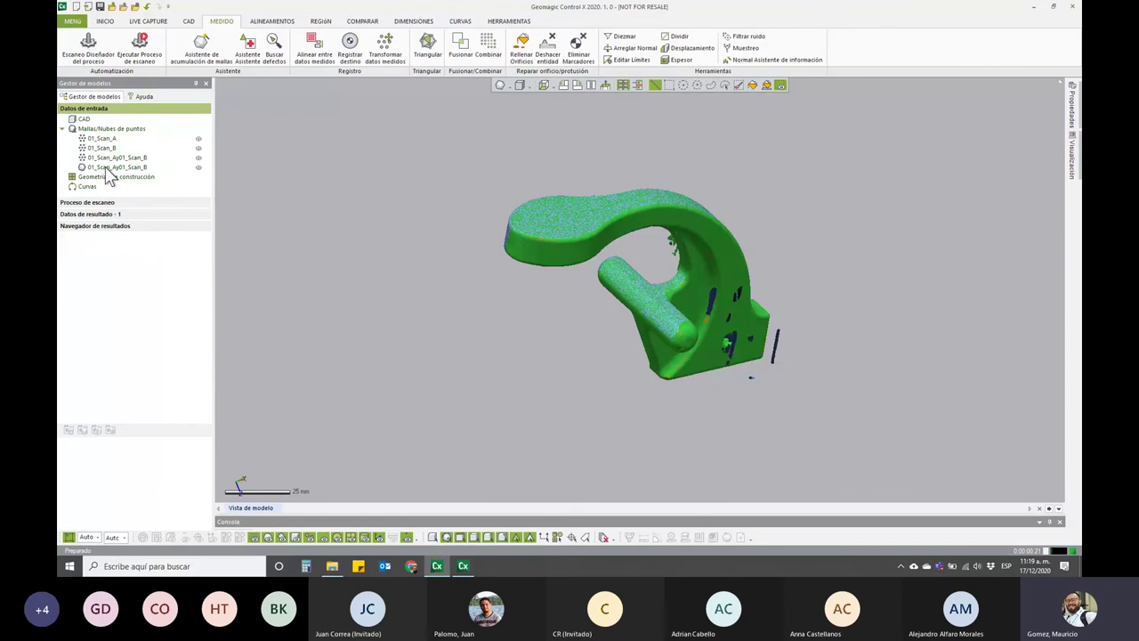
click(114, 214)
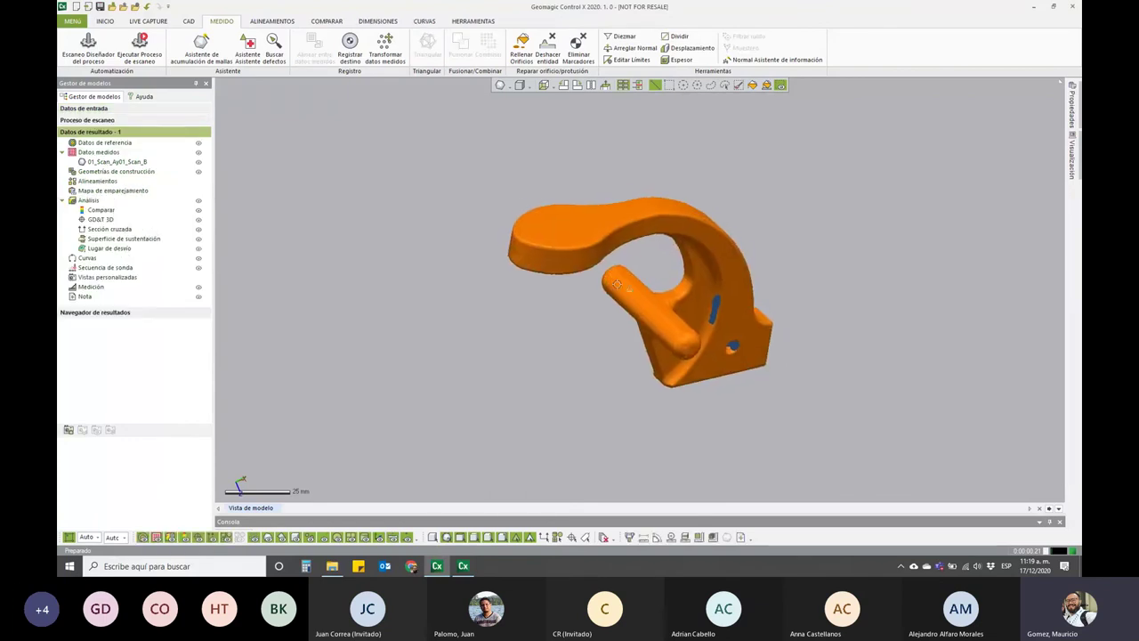
scroll(630, 281, up, 3)
scroll(629, 280, up, 3)
scroll(630, 281, down, 2)
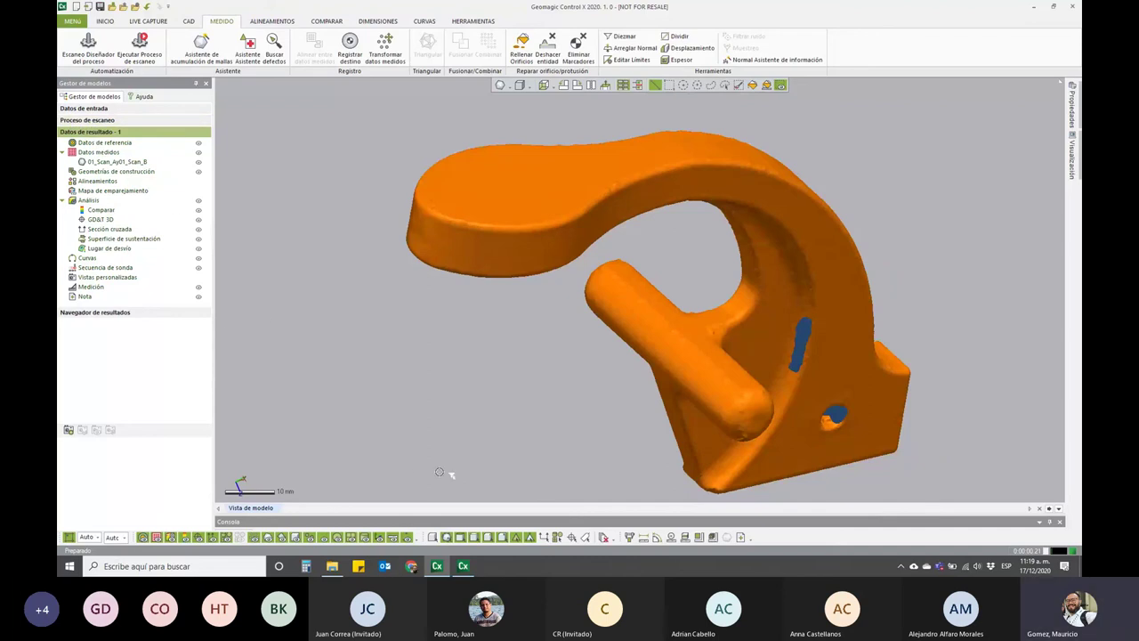
- Preview 01_Scan_Ay01_Scan_B.stl in WEBINAR, then switch to the throttle-valve Geomagic session
click(339, 566)
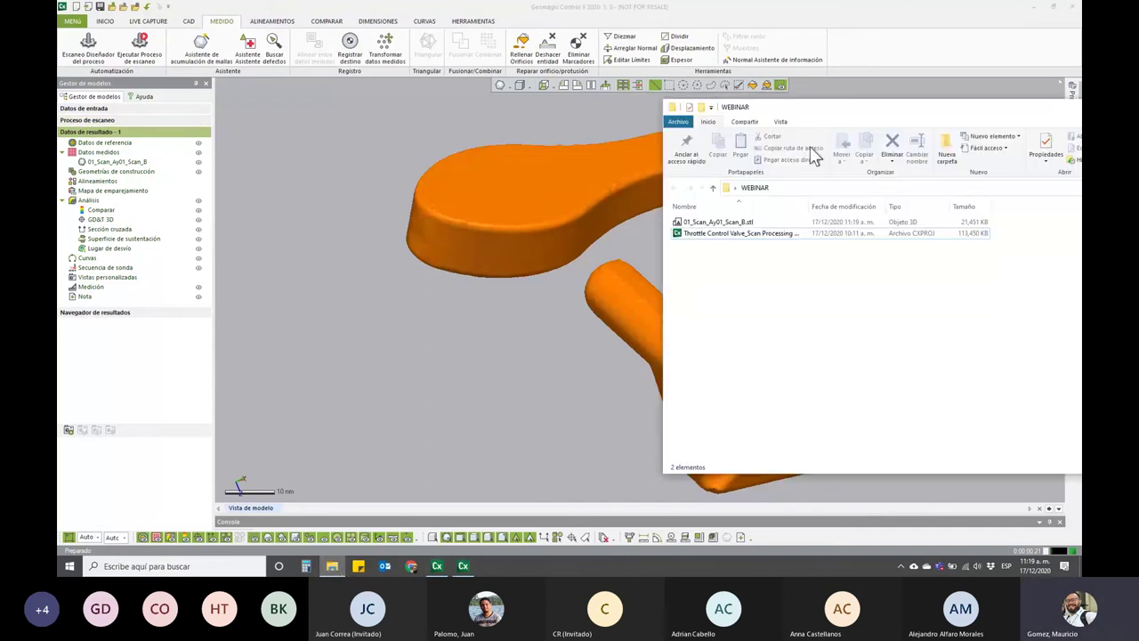
drag(896, 114, 537, 119)
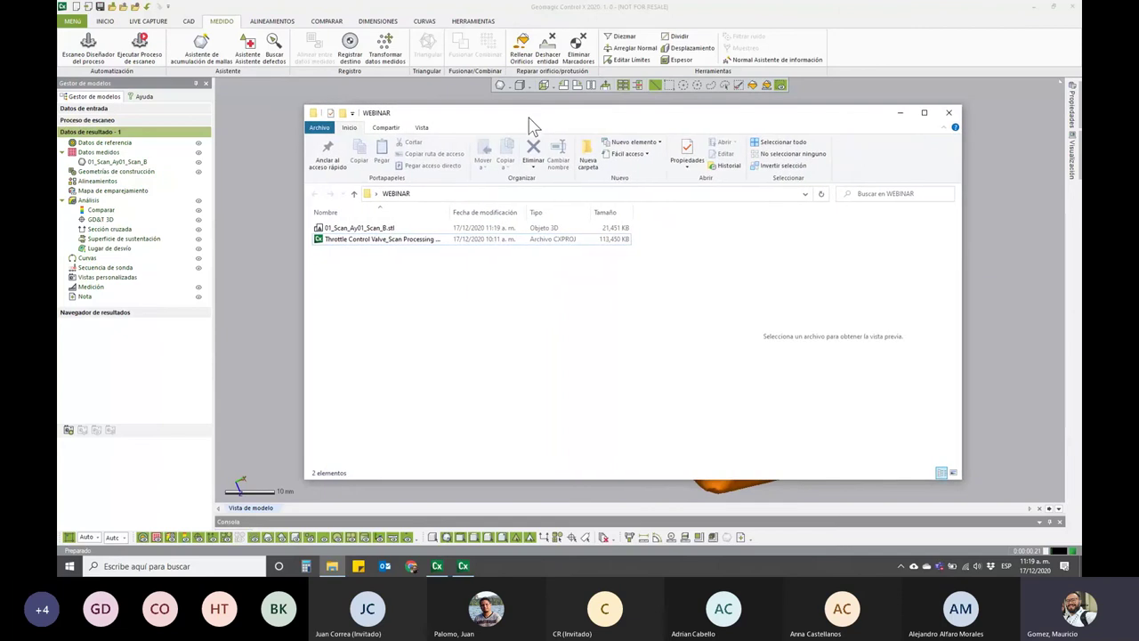
click(395, 232)
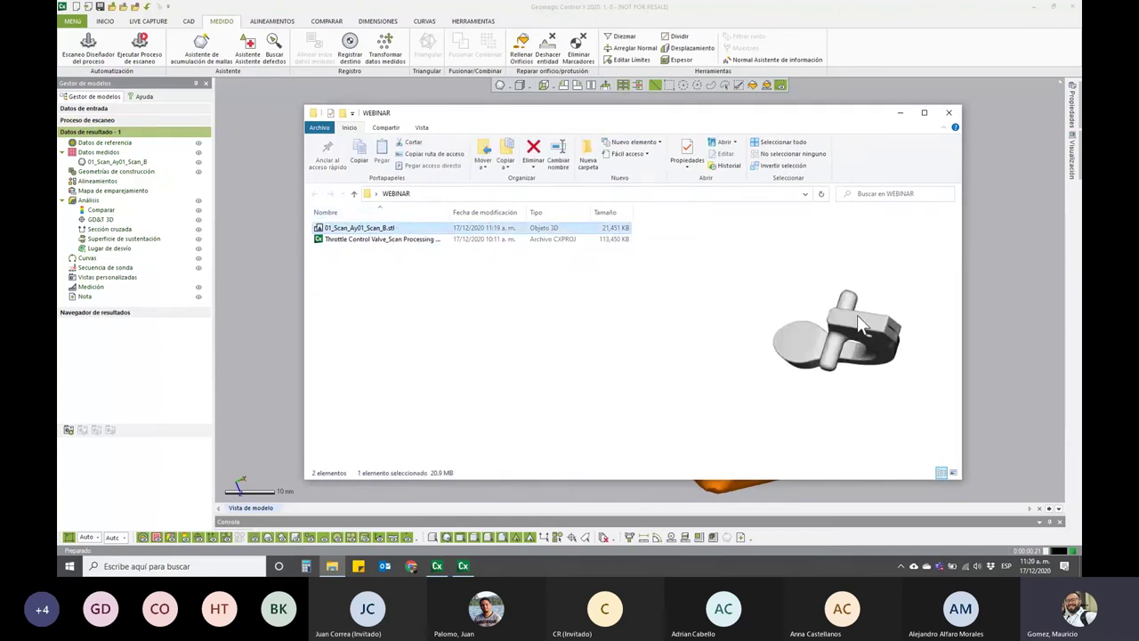
click(900, 113)
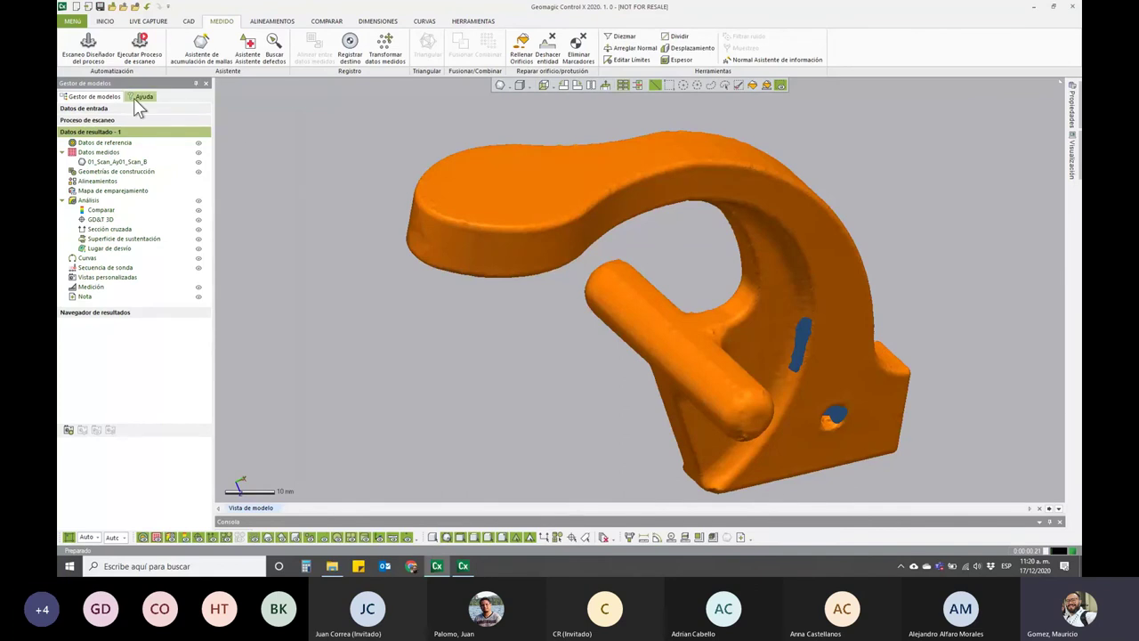
click(113, 120)
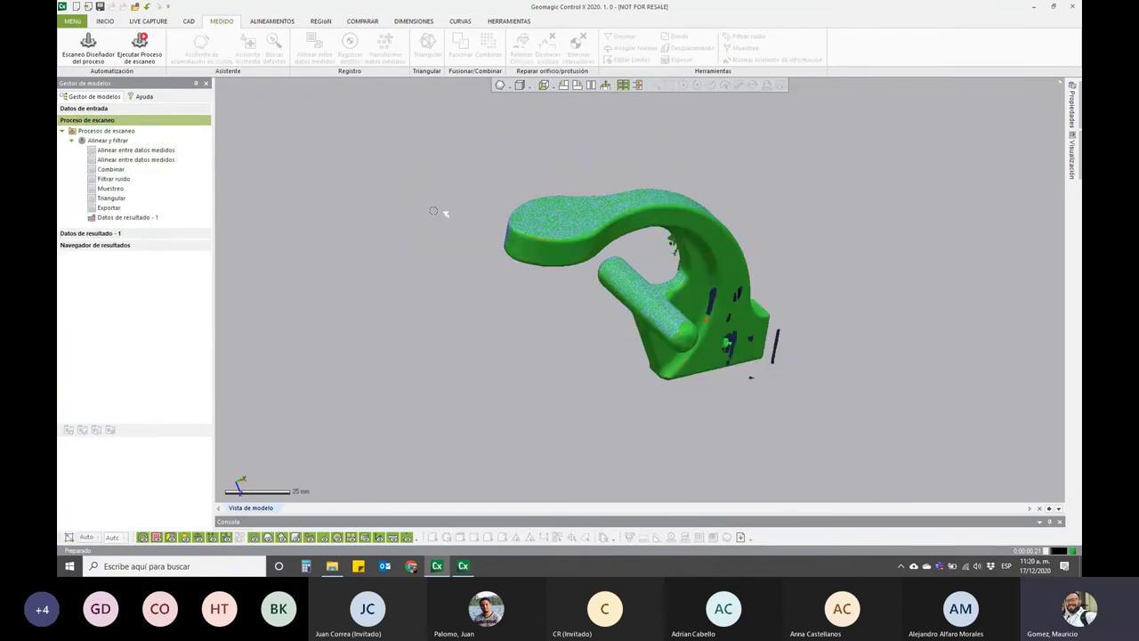
click(465, 563)
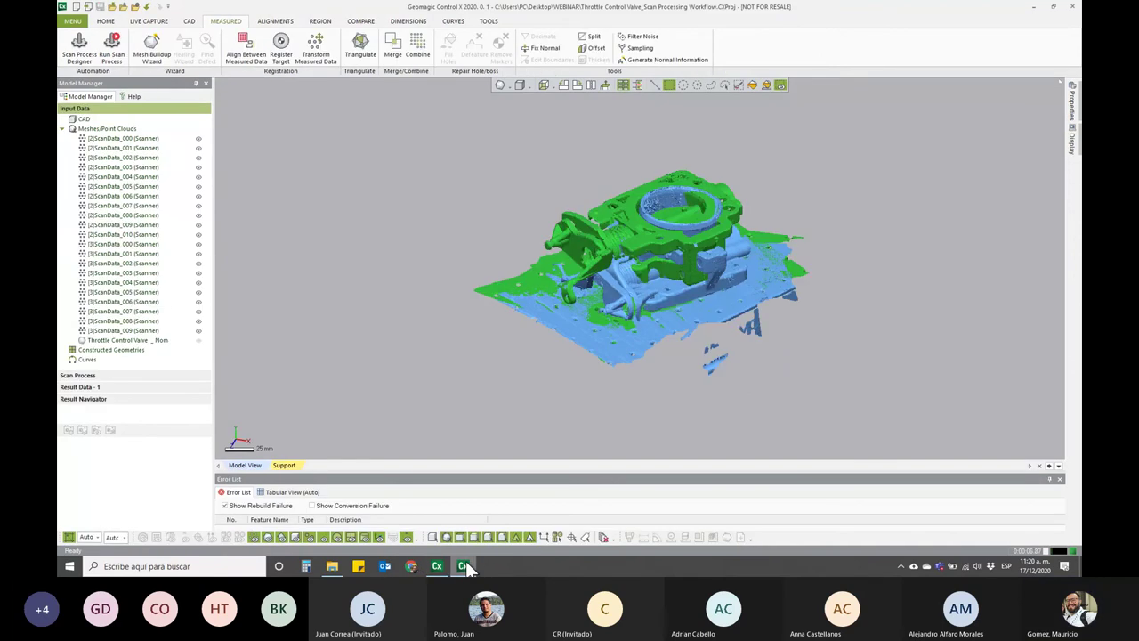
scroll(794, 262, up, 1)
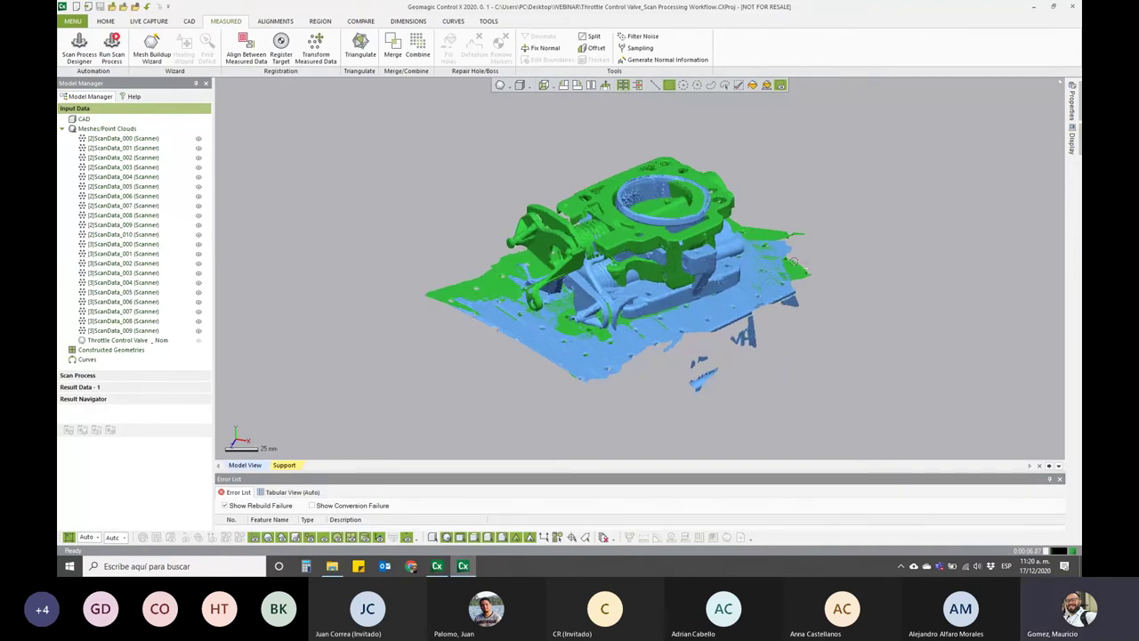
scroll(794, 262, up, 2)
scroll(783, 276, up, 2)
right_drag(736, 330, 710, 323)
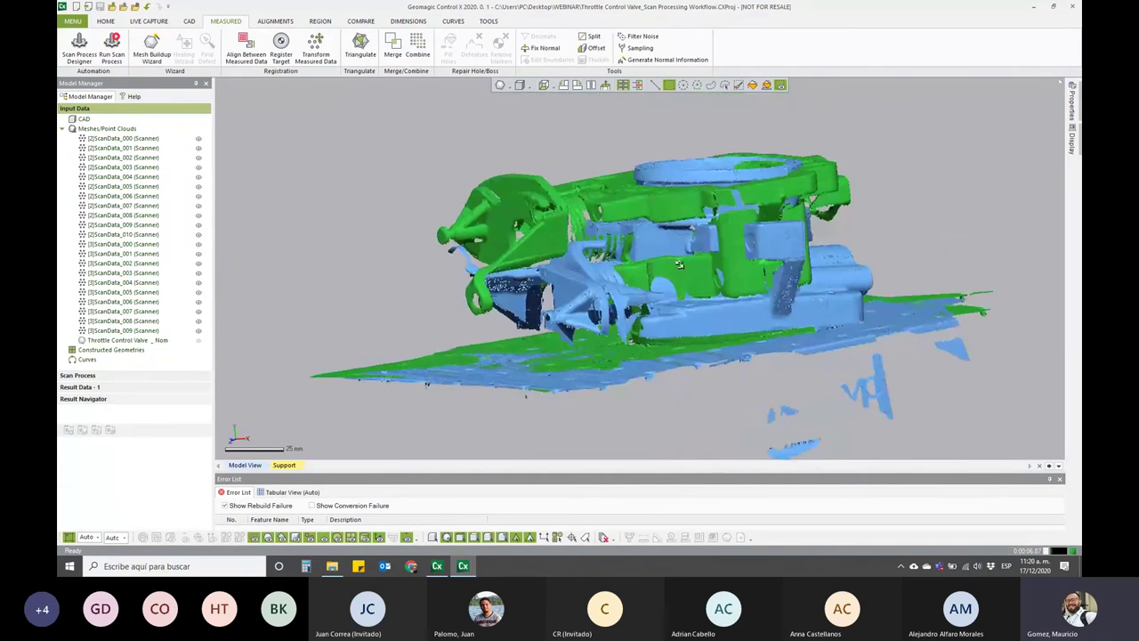
scroll(711, 324, down, 2)
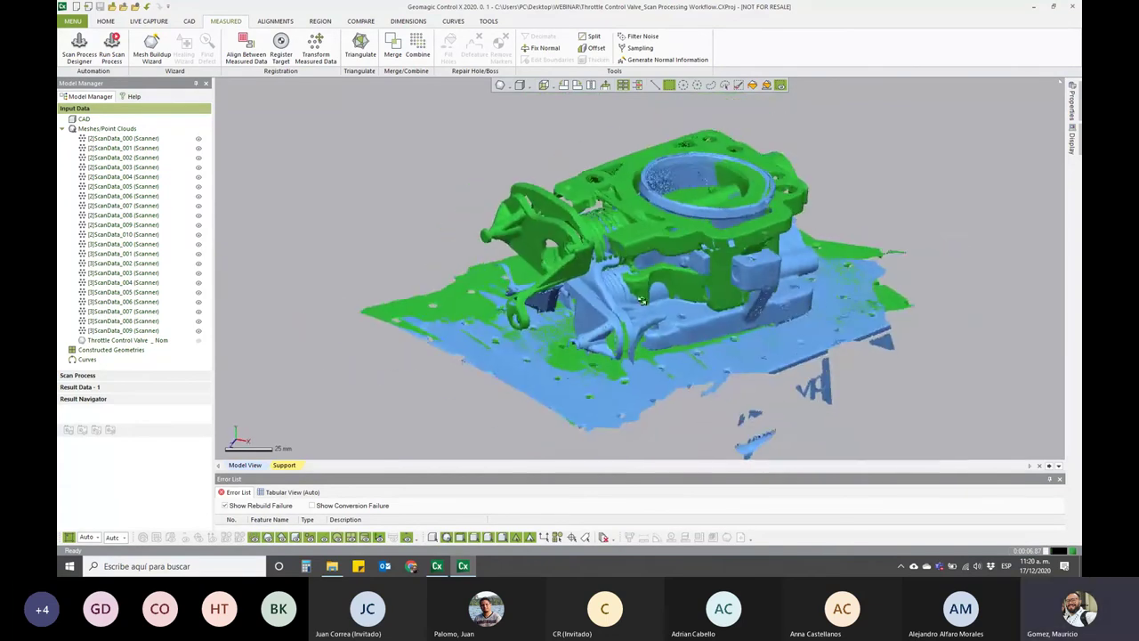
right_drag(605, 307, 556, 296)
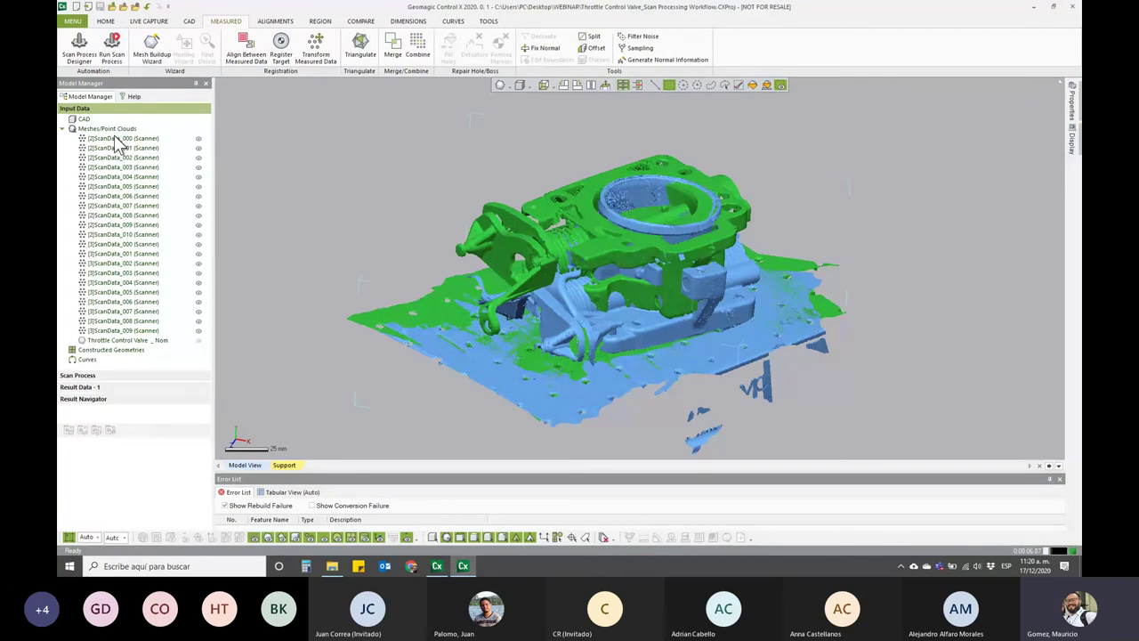
shift+click(116, 234)
click(199, 234)
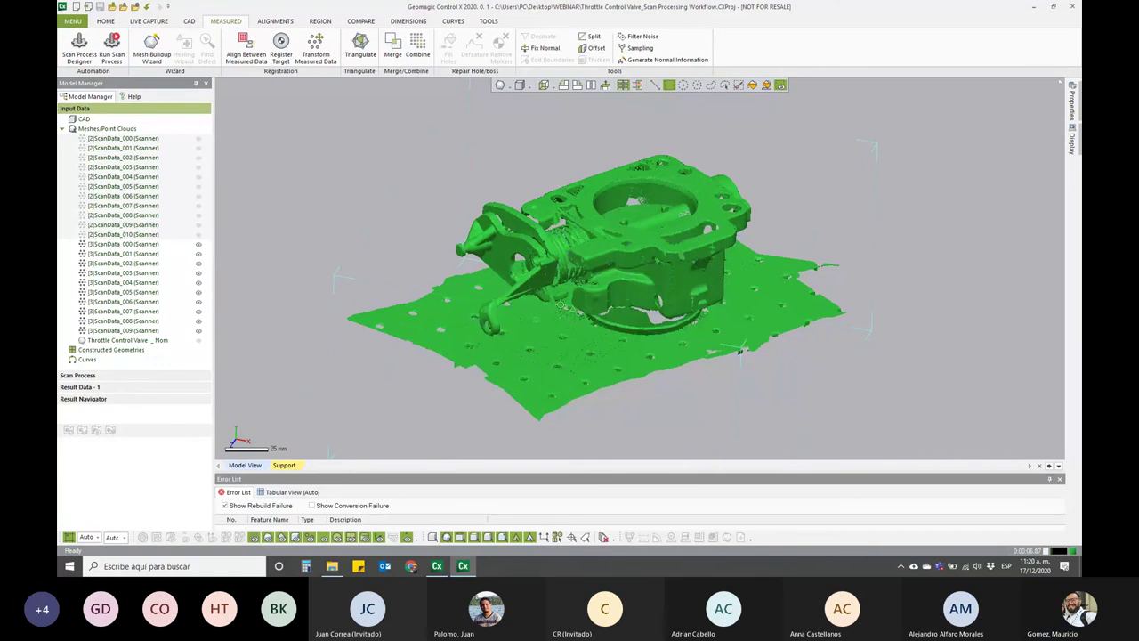
right_drag(561, 303, 272, 264)
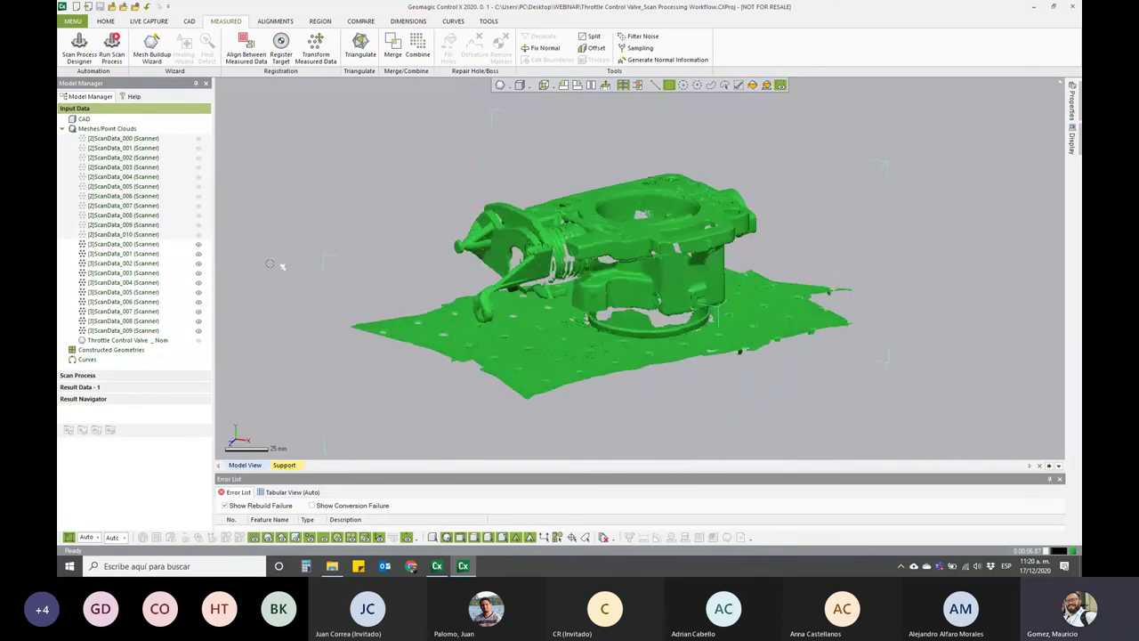
click(199, 234)
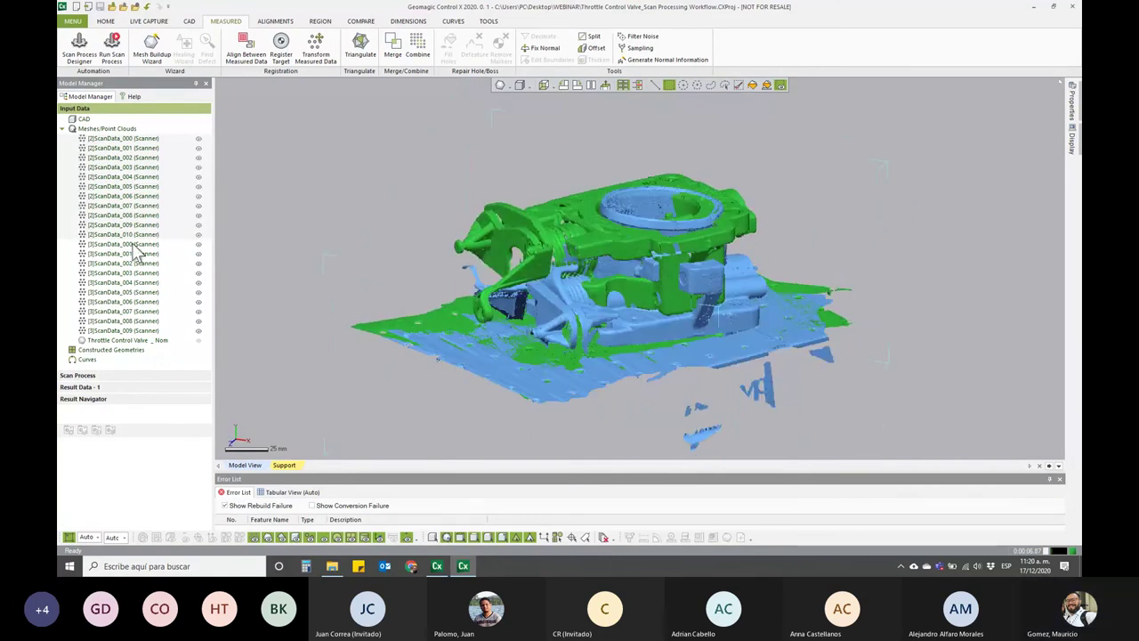
click(133, 249)
shift+click(152, 330)
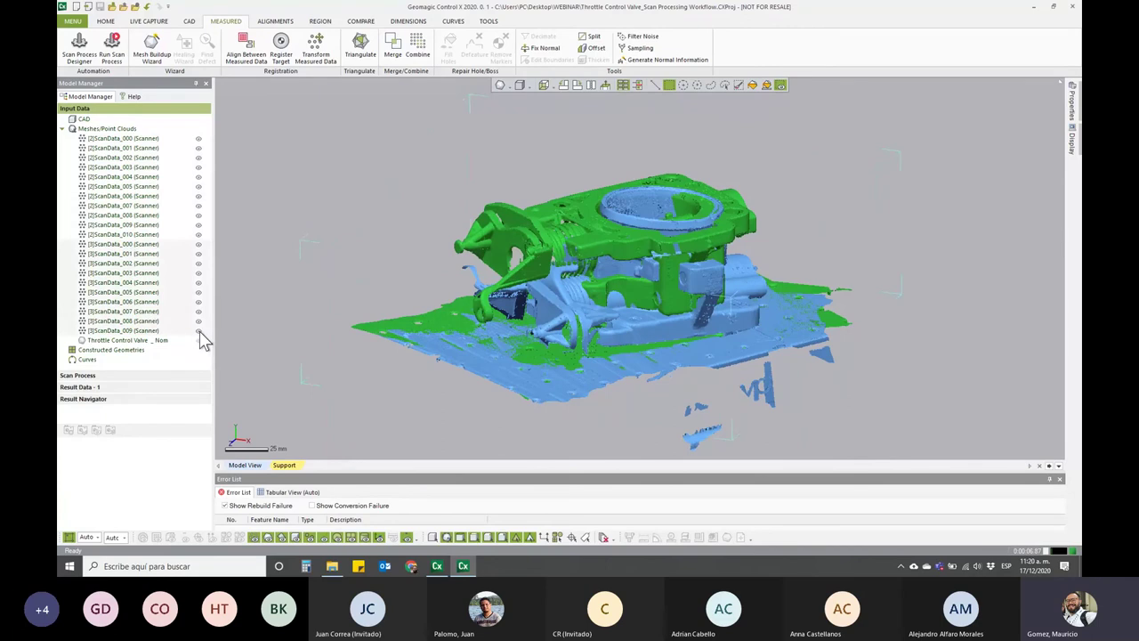
click(198, 330)
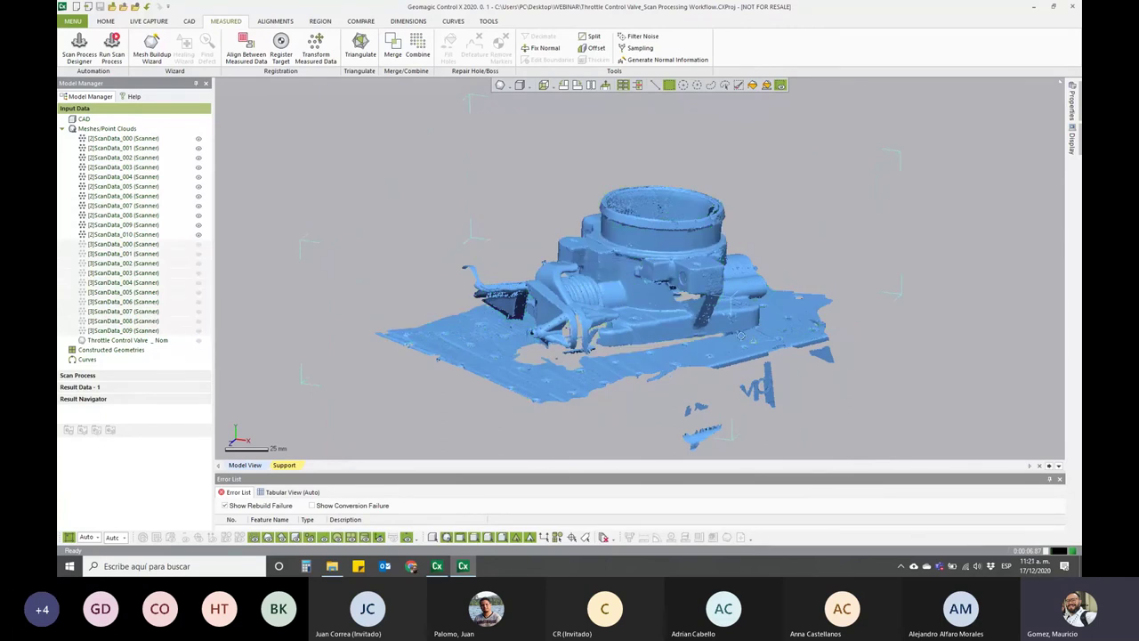
mouse_move(740, 334)
right_down()
mouse_move(668, 365)
mouse_move(774, 233)
right_up()
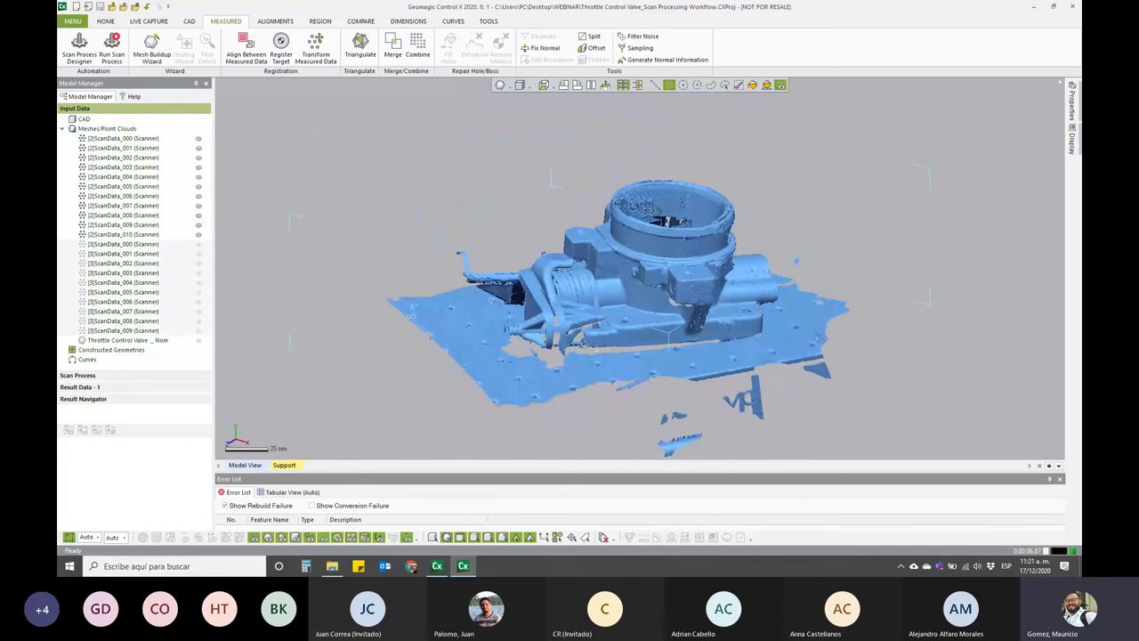
scroll(801, 327, down, 2)
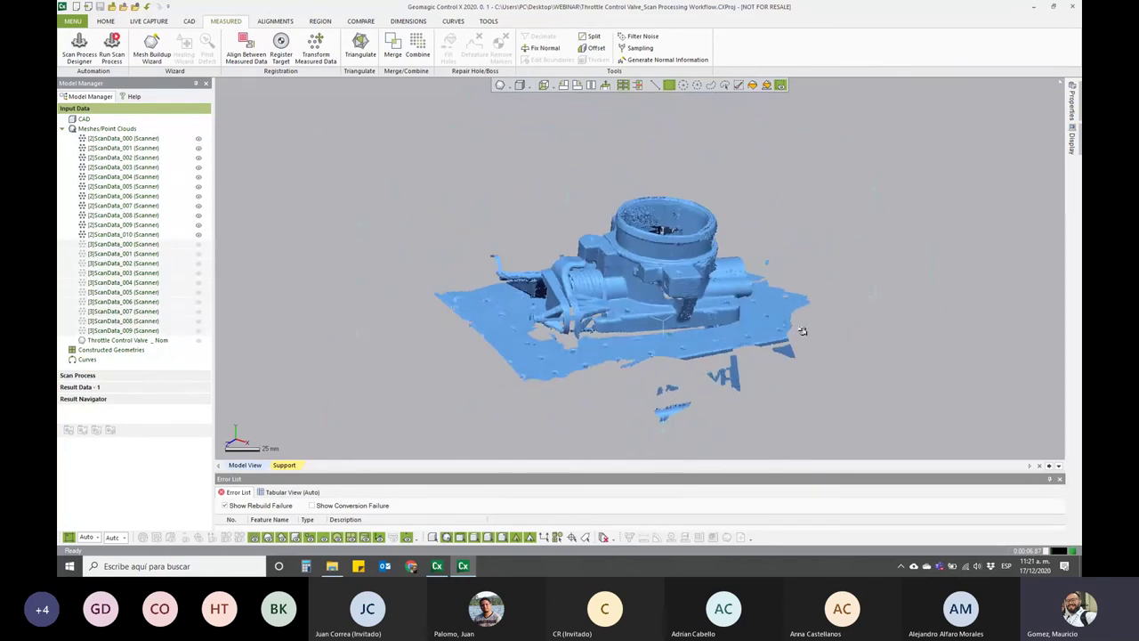
scroll(804, 329, down, 2)
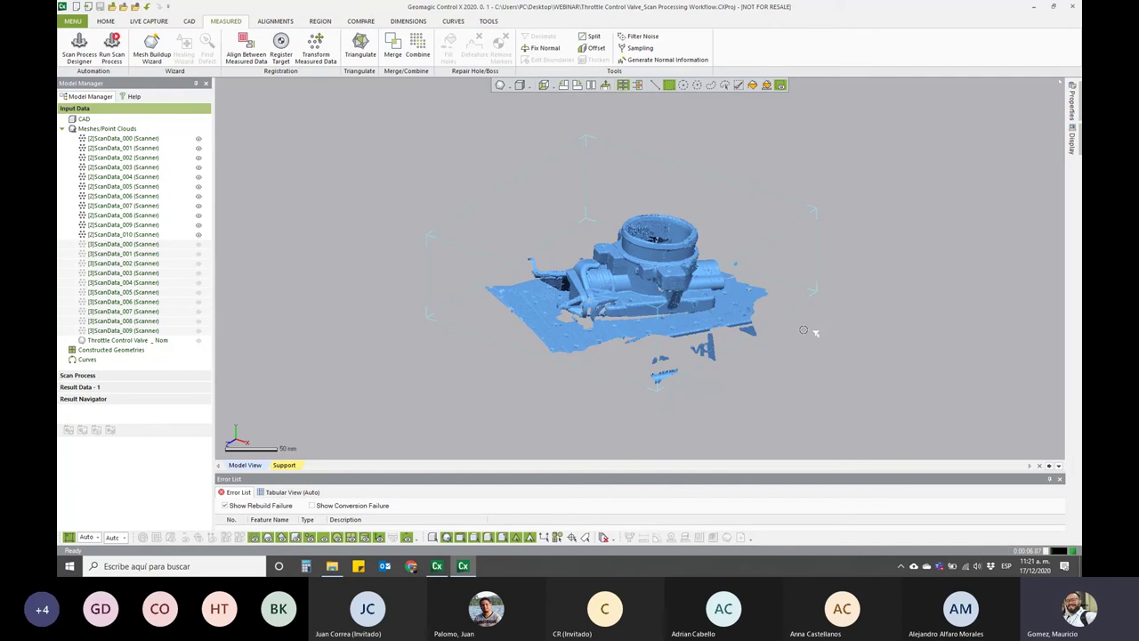
right_drag(587, 244, 596, 276)
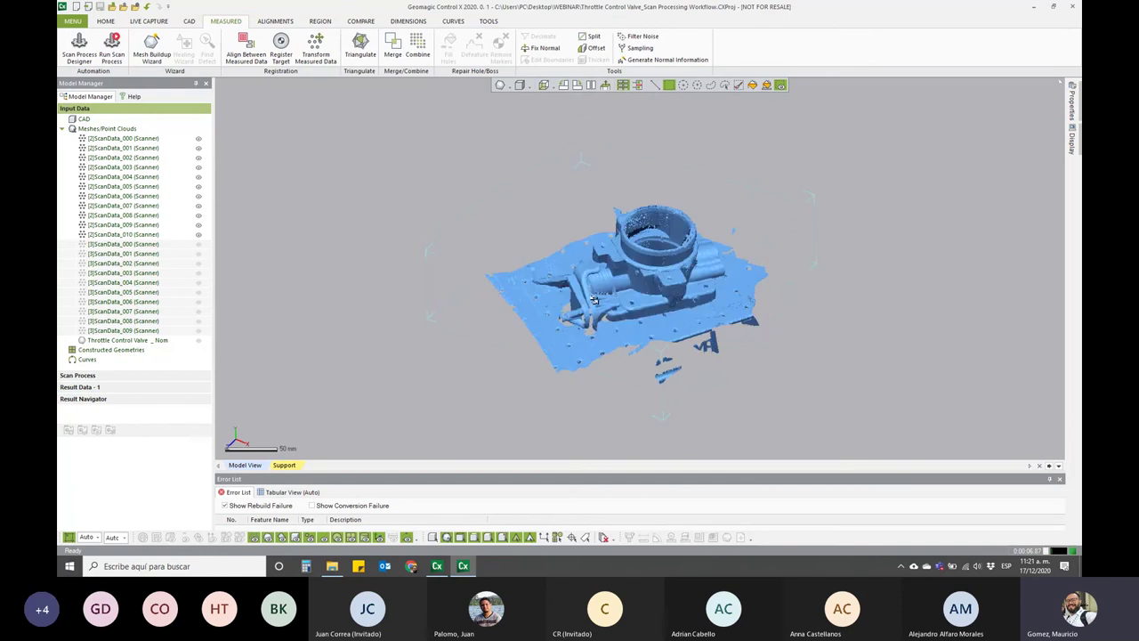
click(199, 252)
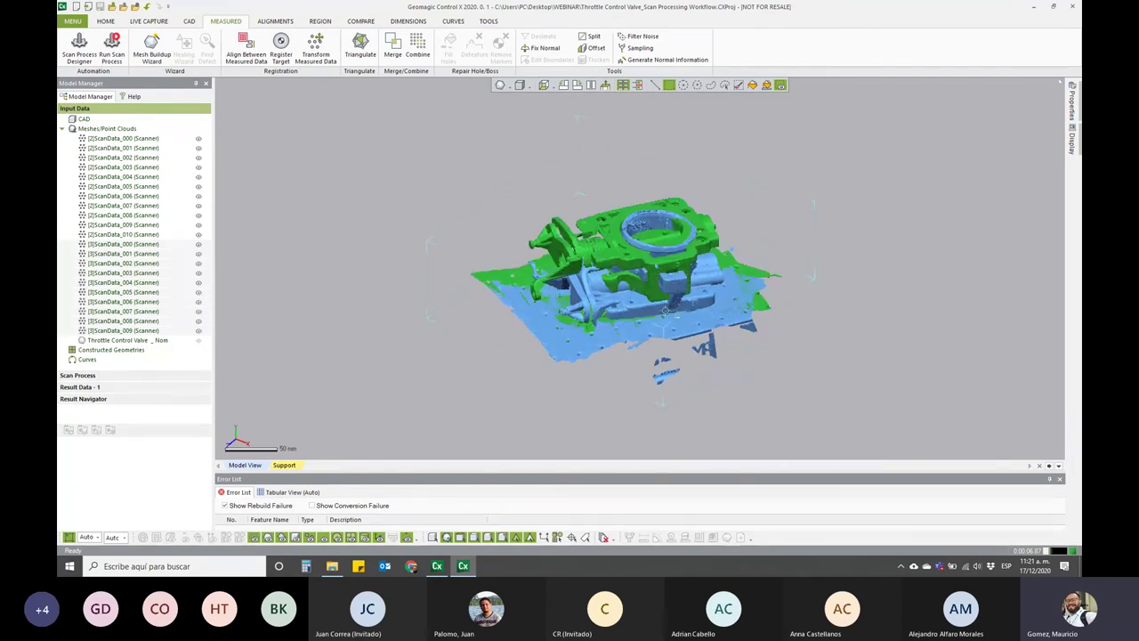
scroll(551, 345, up, 5)
scroll(551, 344, up, 1)
scroll(551, 345, up, 1)
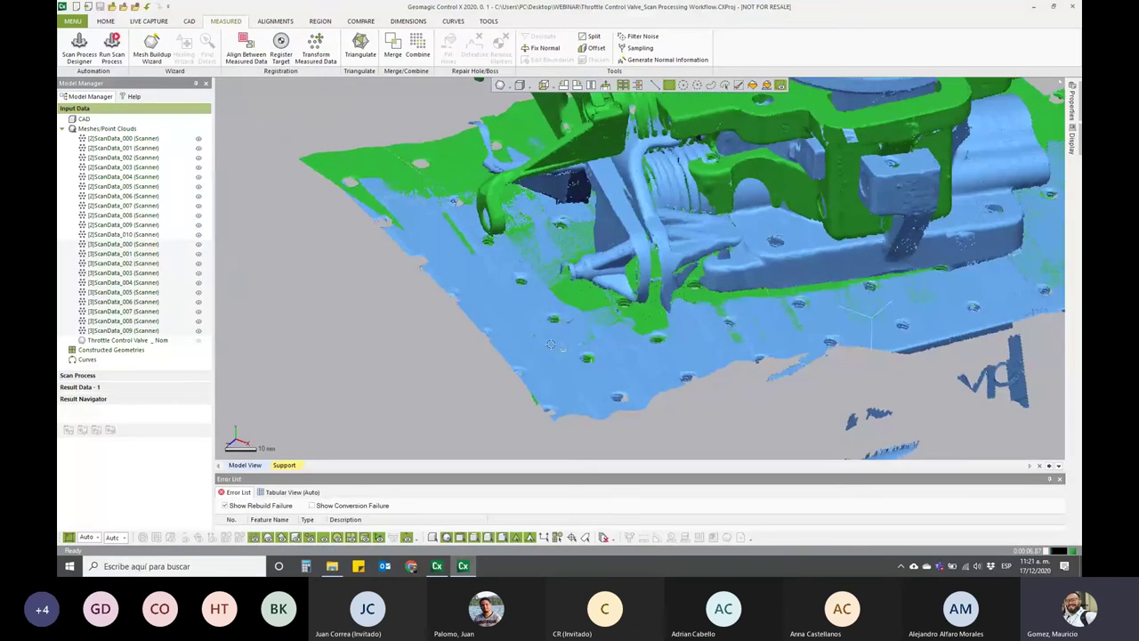
mouse_move(551, 345)
right_down()
mouse_move(781, 291)
mouse_move(613, 348)
mouse_move(537, 305)
mouse_move(861, 291)
right_up()
scroll(861, 291, down, 3)
scroll(671, 409, down, 2)
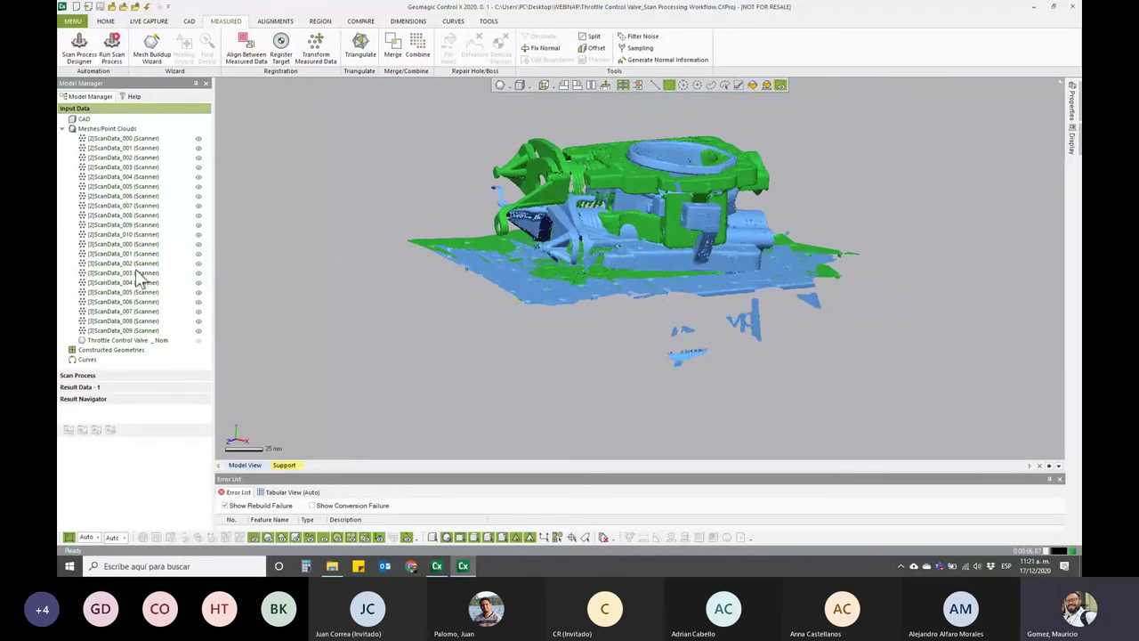
- List the saved scan processes and open Run Scan Process with Align and Merge selected
click(98, 374)
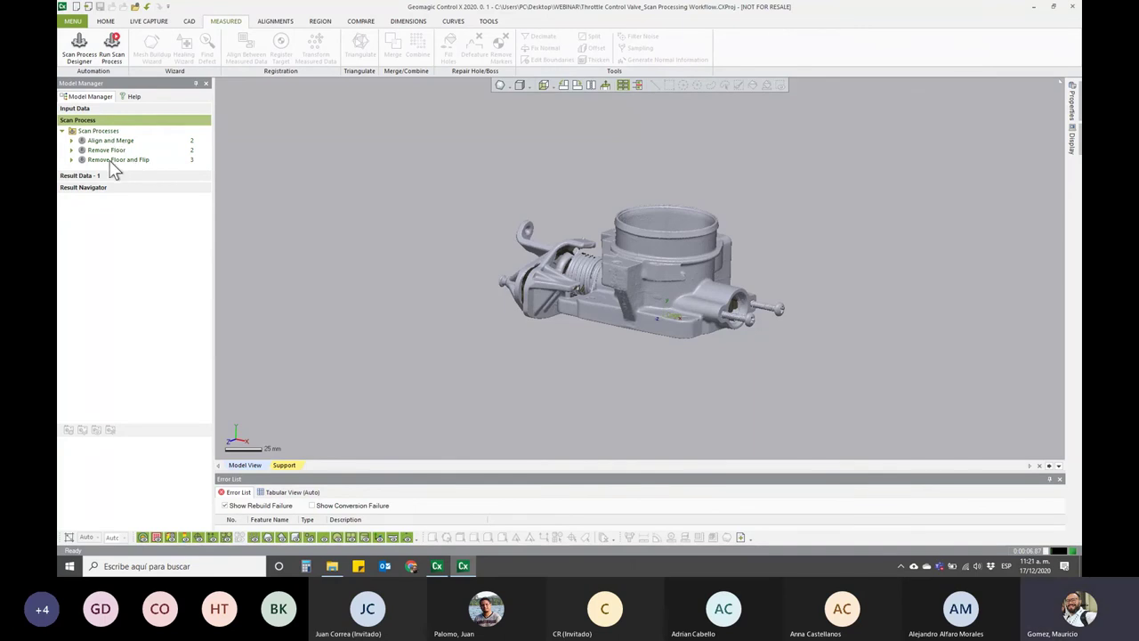
click(119, 41)
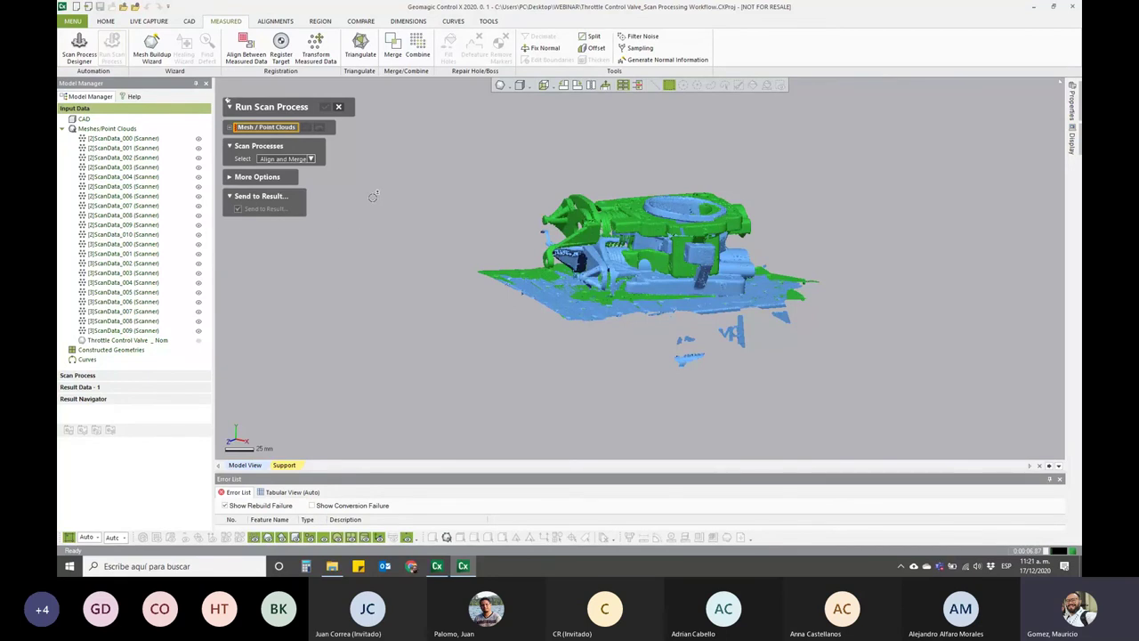
- Run the Remove Floor process on scans [2]ScanData_000 through _010
click(137, 140)
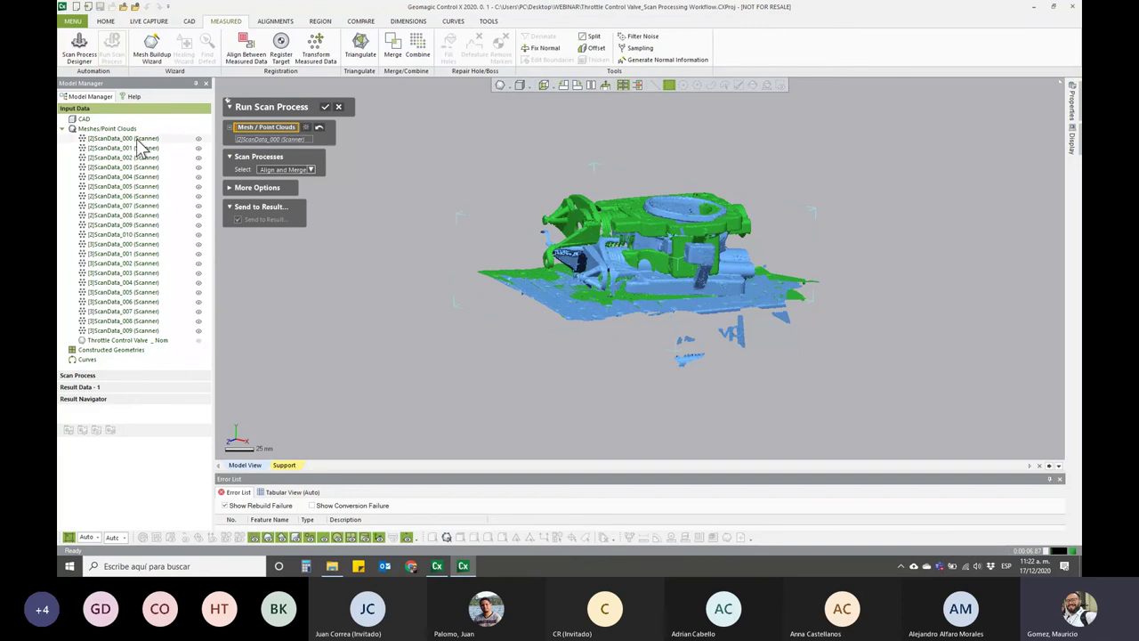
shift+click(141, 236)
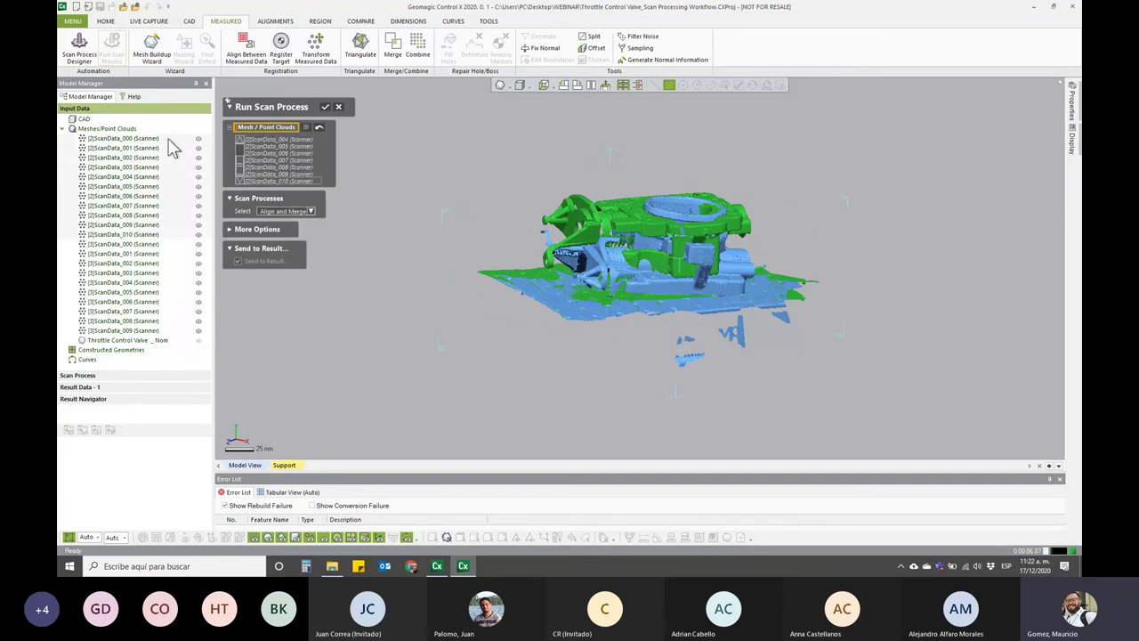
click(311, 211)
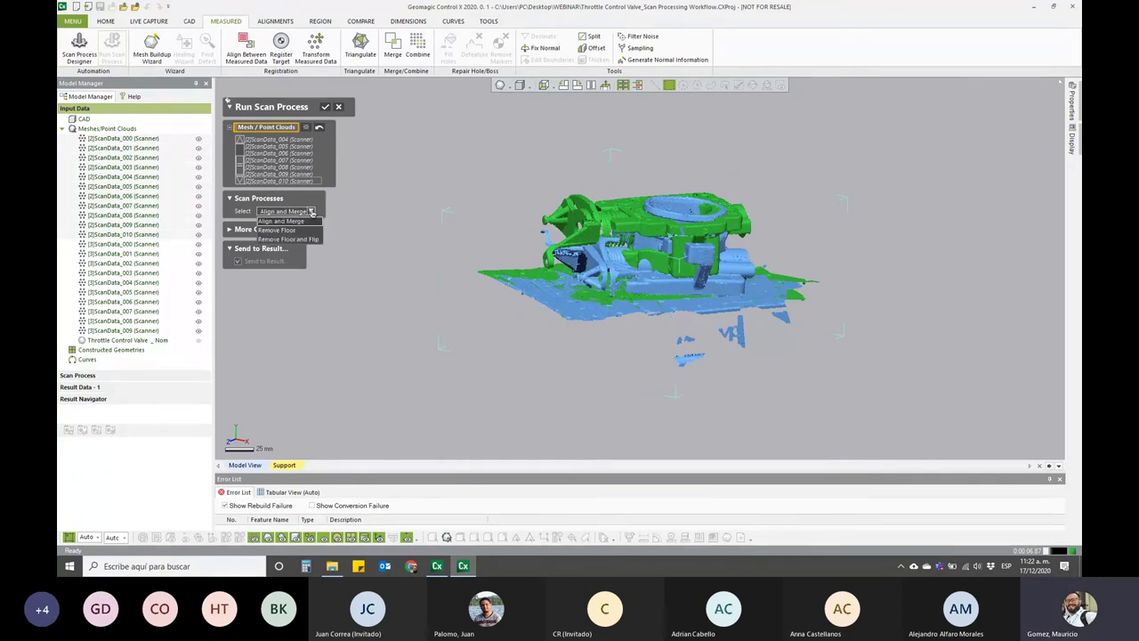
click(312, 212)
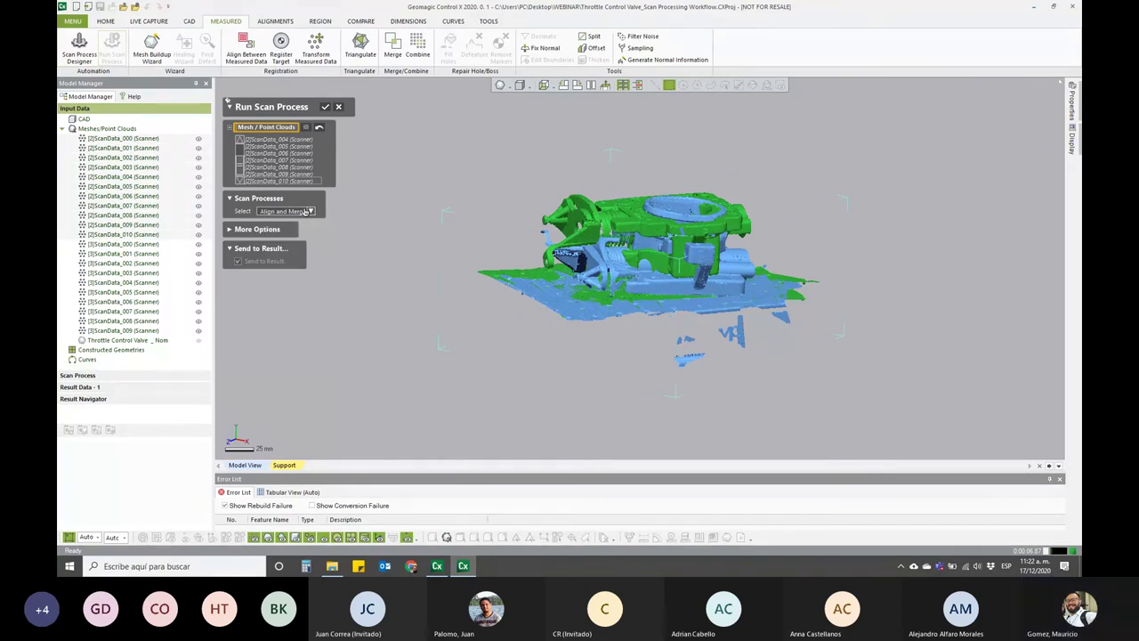
click(153, 245)
shift+click(154, 331)
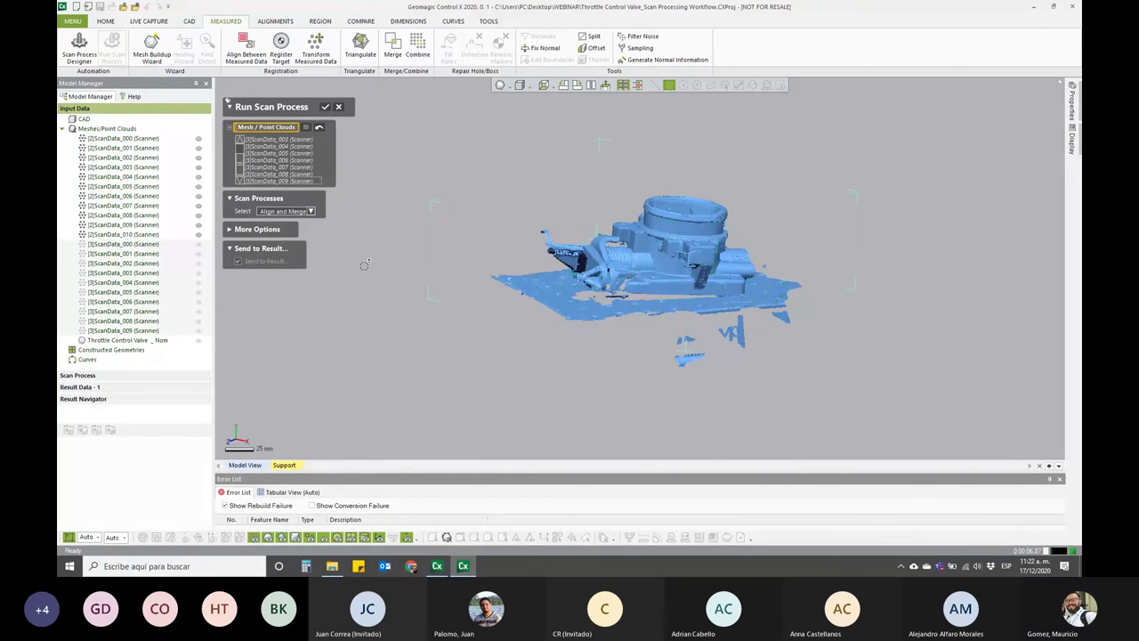
click(153, 139)
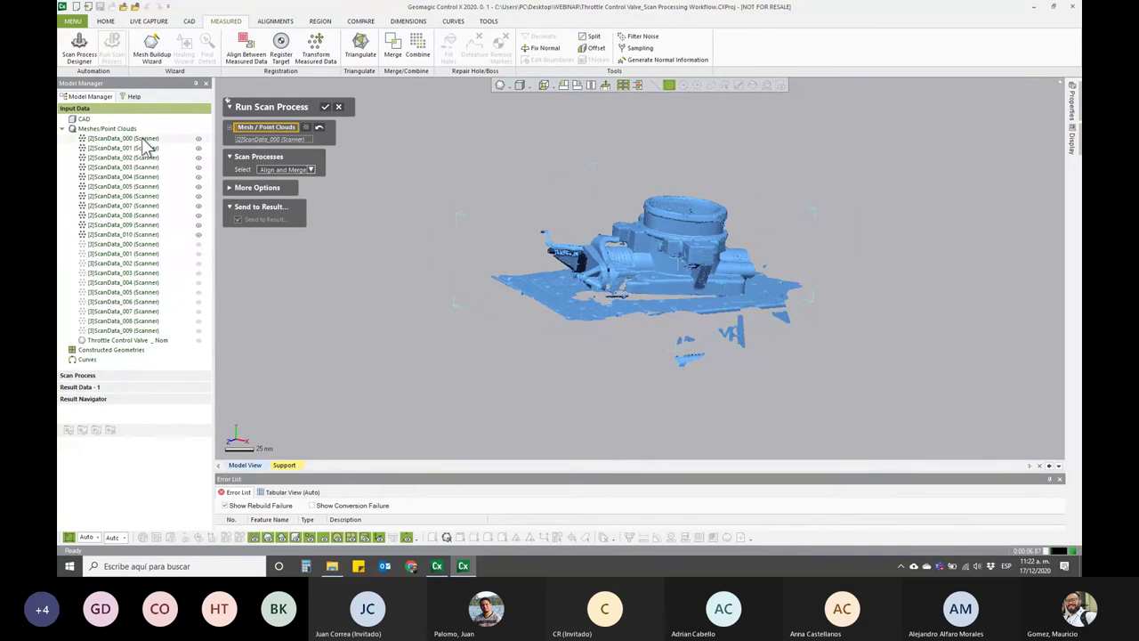
shift+click(143, 234)
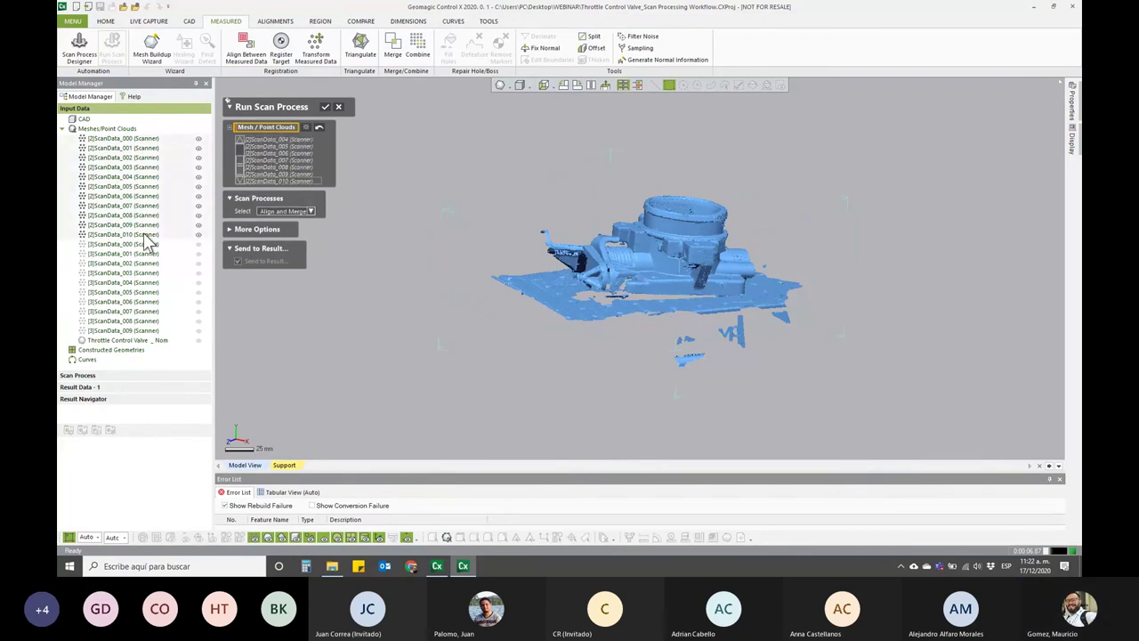
click(311, 212)
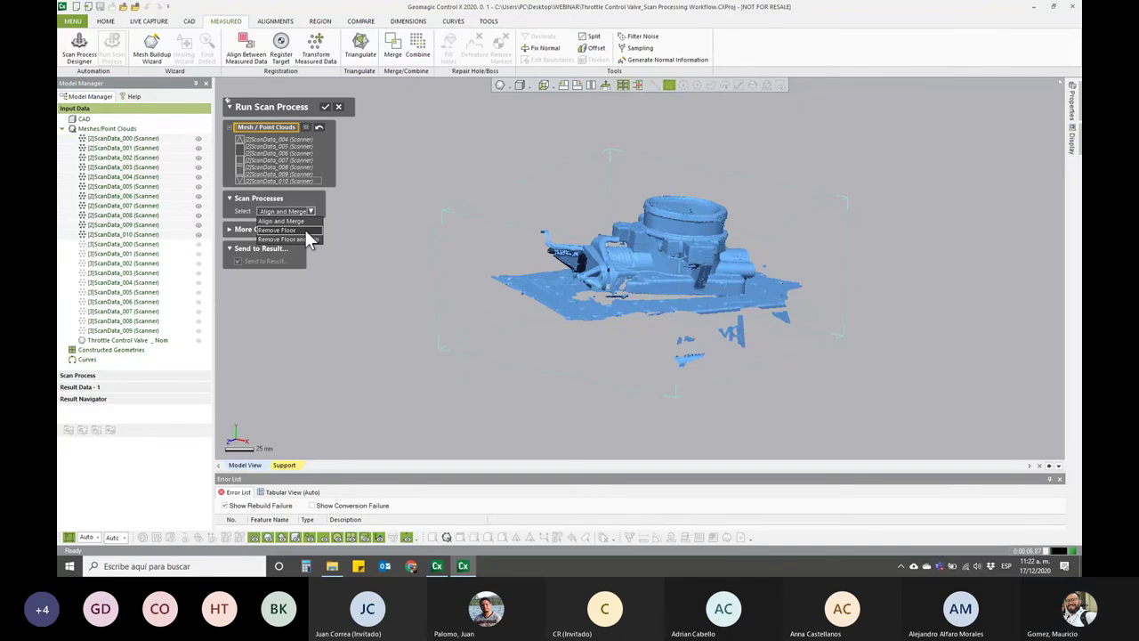
click(305, 230)
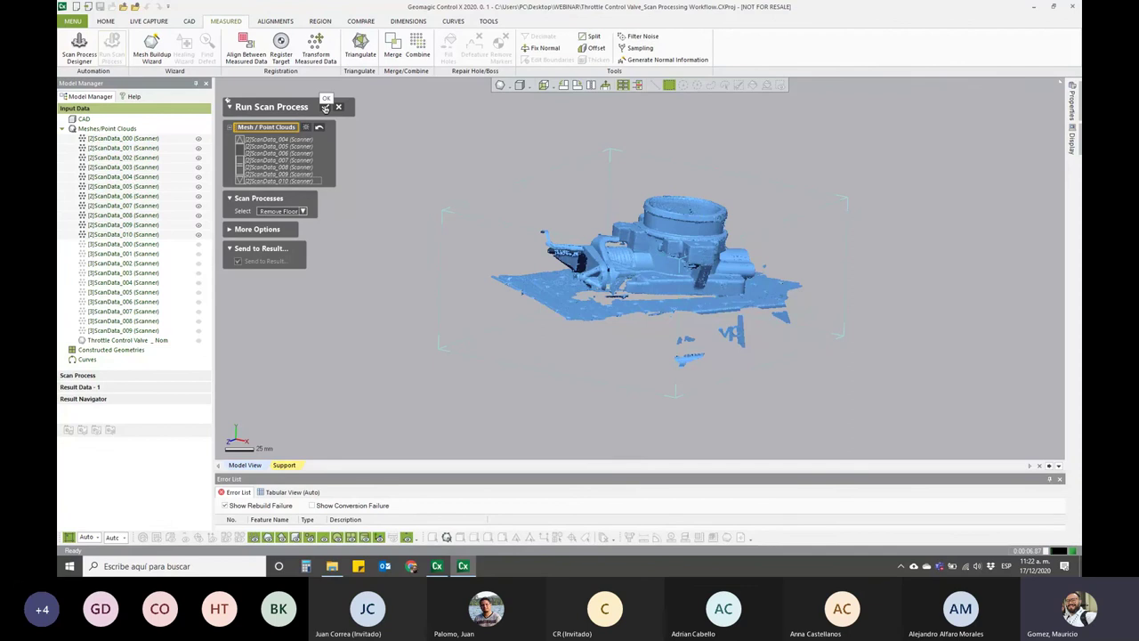
click(325, 107)
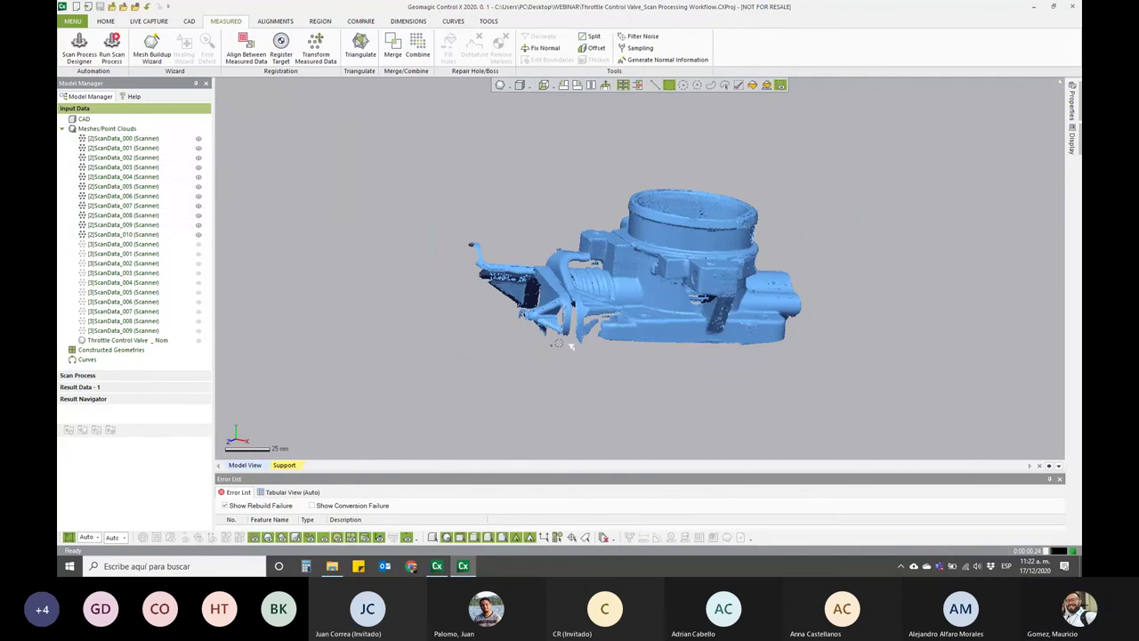
- Orbit the model to confirm only the blue throttle body remains
mouse_move(560, 342)
right_down()
mouse_move(529, 328)
mouse_move(692, 340)
mouse_move(659, 316)
mouse_move(690, 298)
right_up()
scroll(690, 298, up, 3)
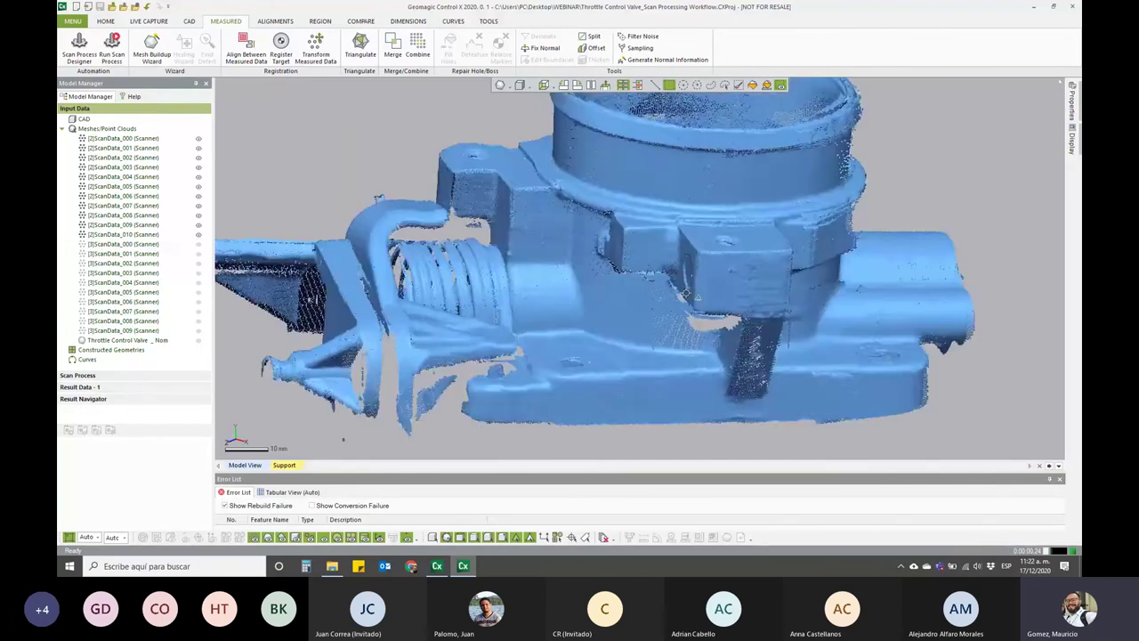
scroll(697, 295, down, 2)
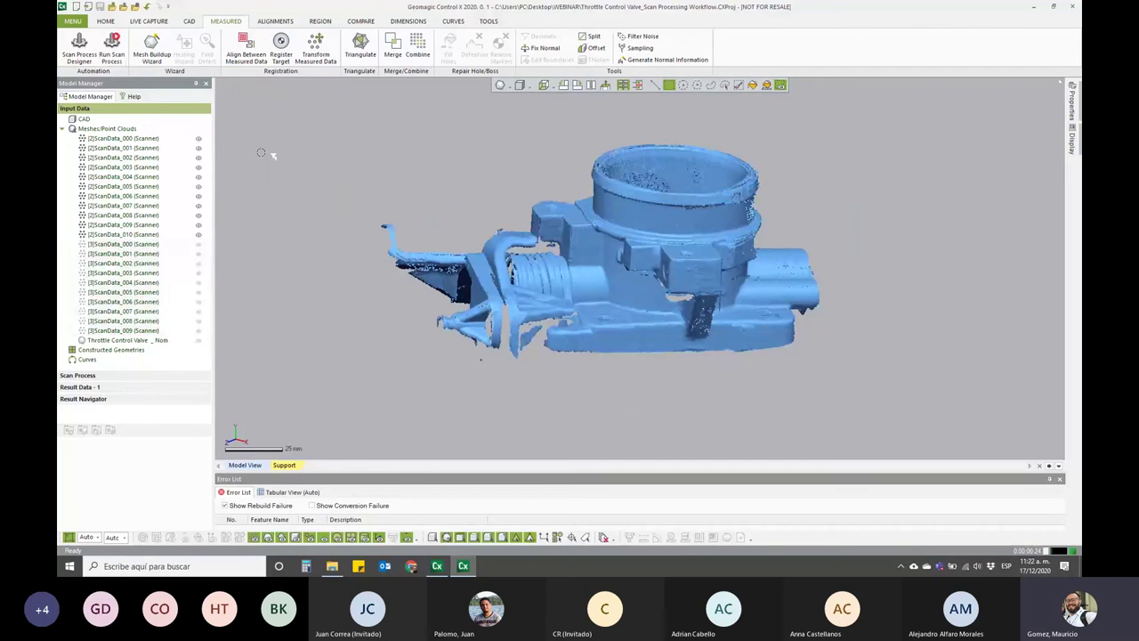
- Run Remove Floor and Flip on the [3]ScanData scans
click(112, 47)
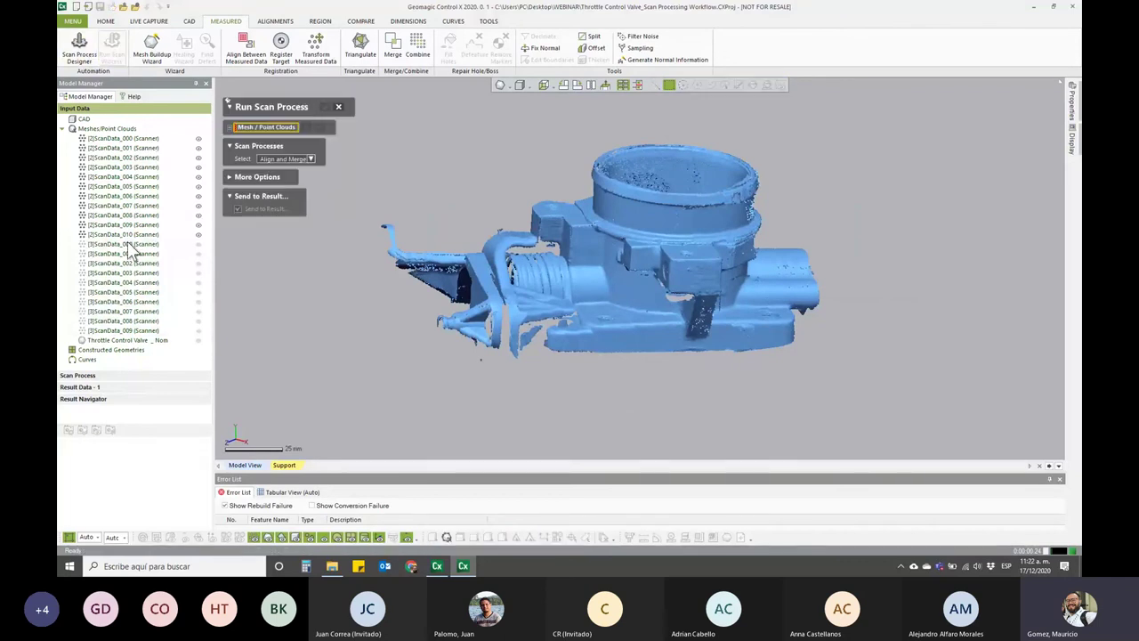
click(155, 139)
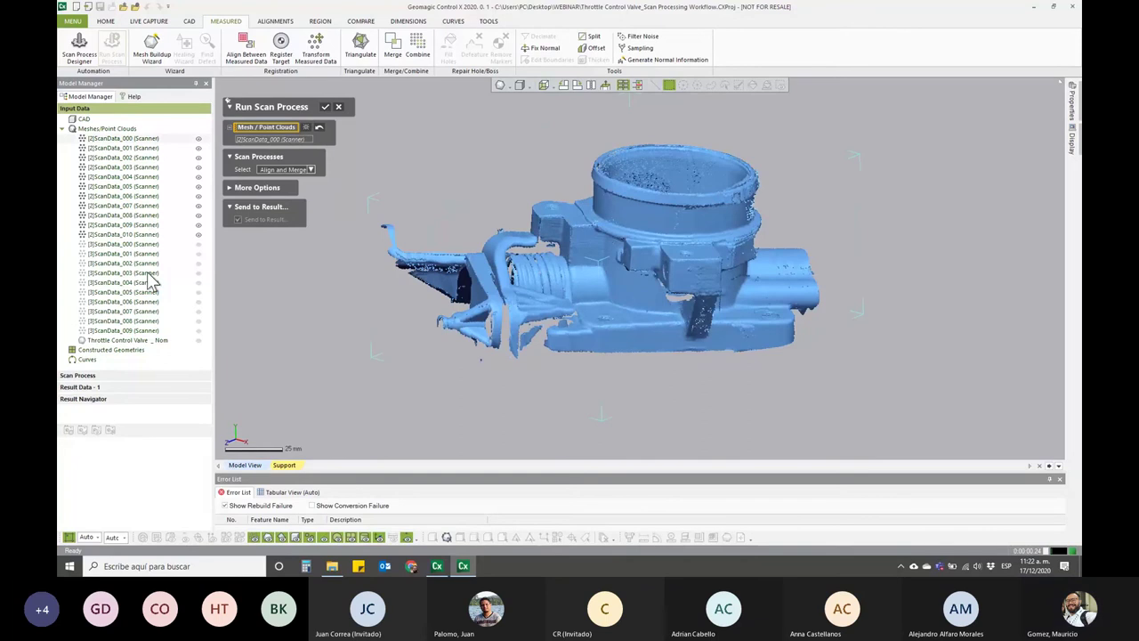
shift+click(144, 329)
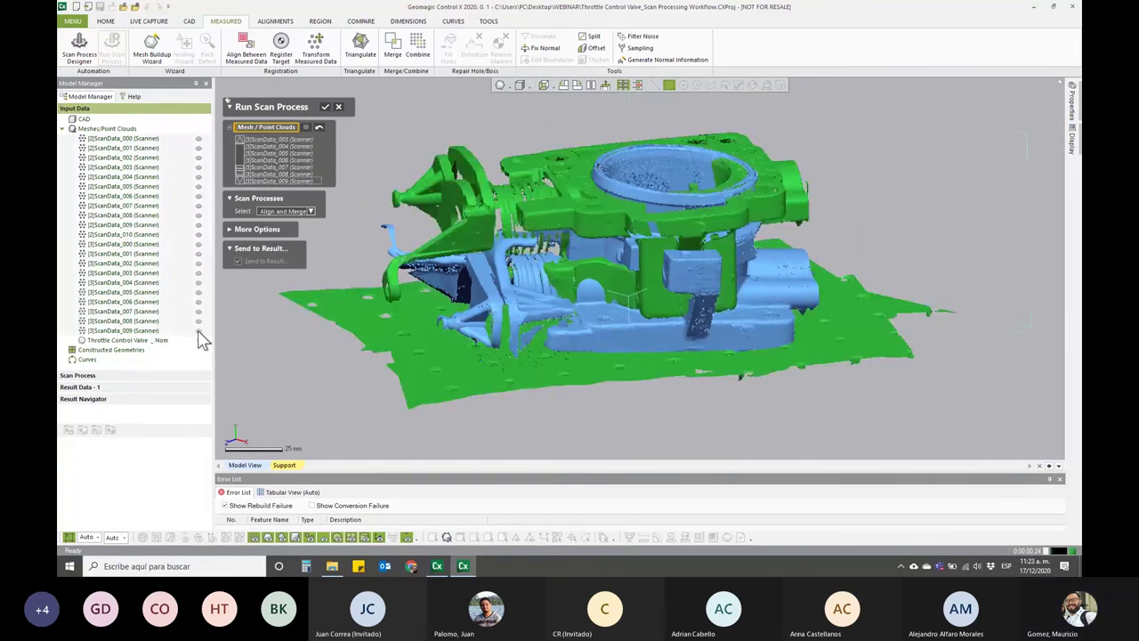
click(150, 176)
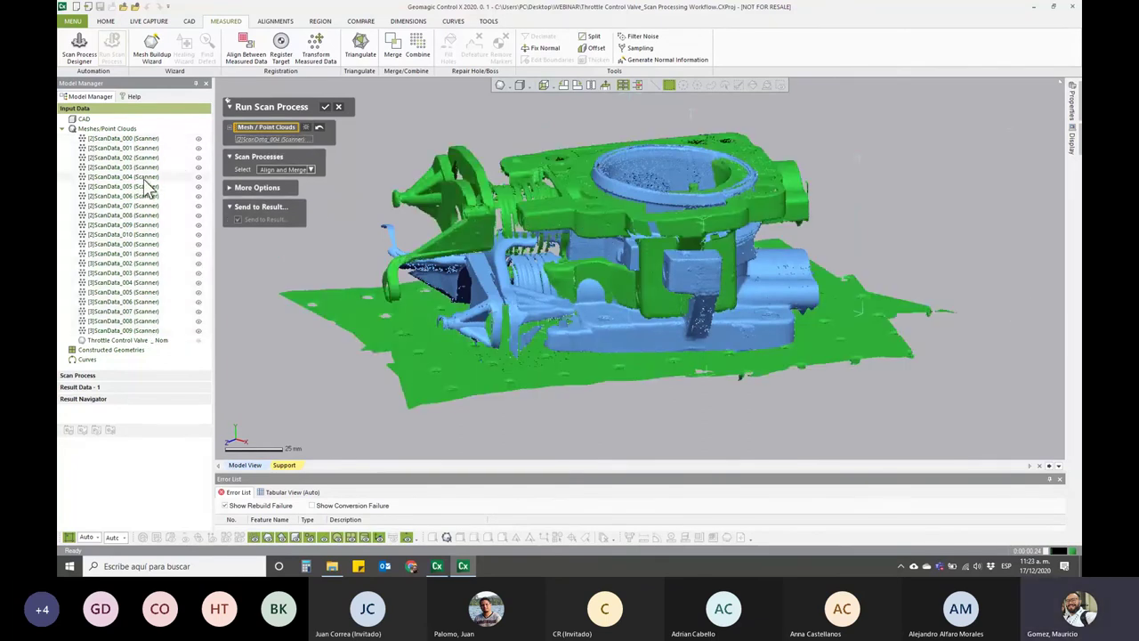
click(304, 128)
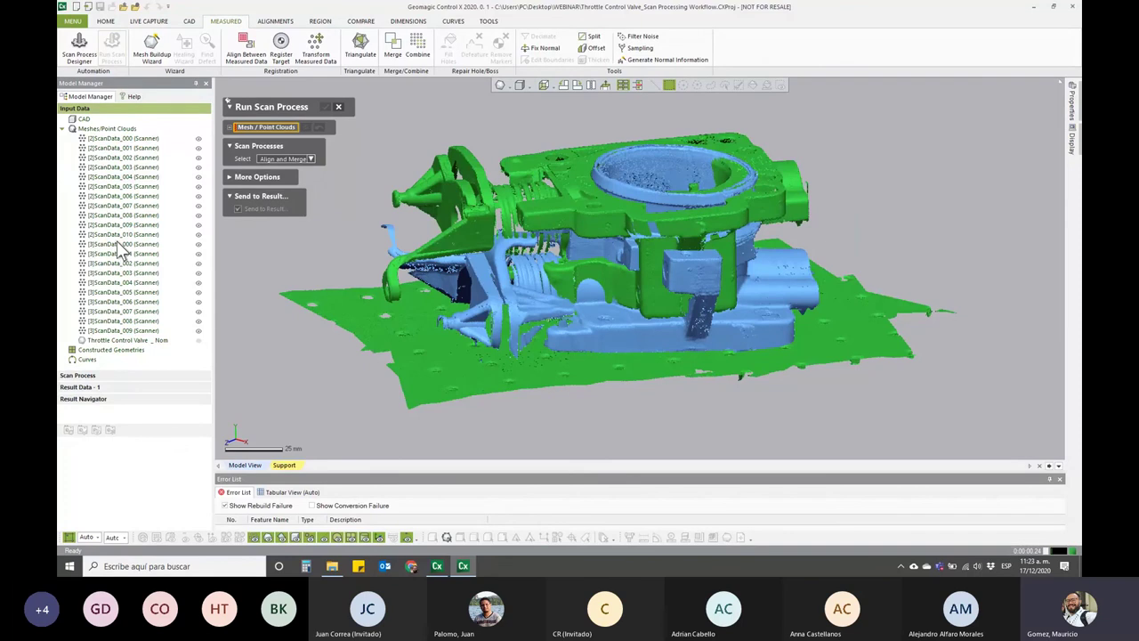
click(111, 254)
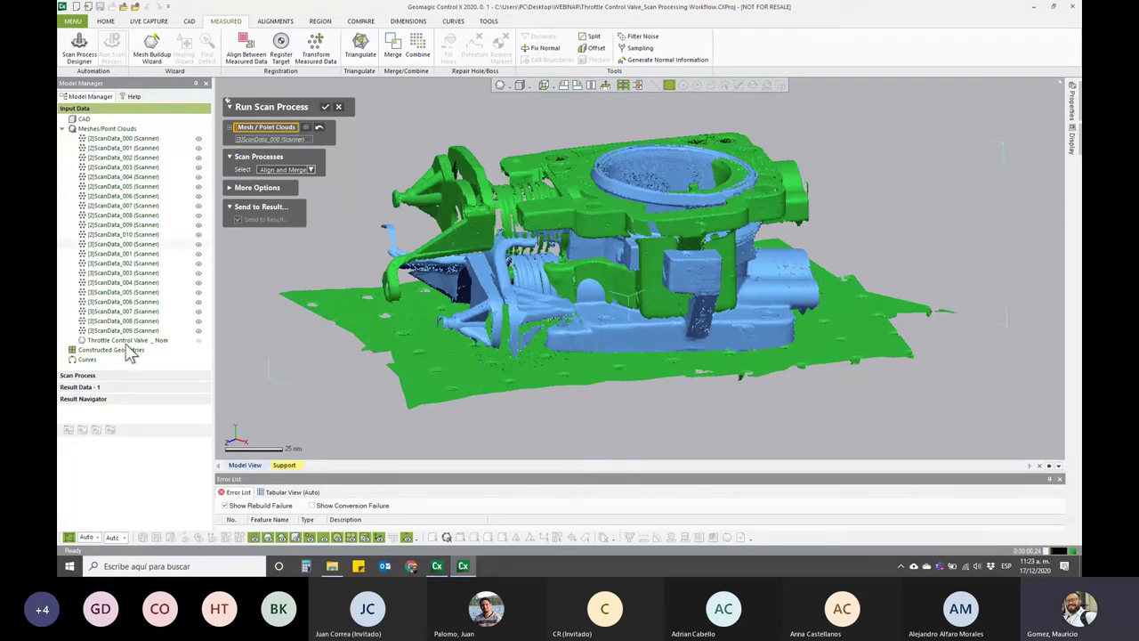
shift+click(133, 330)
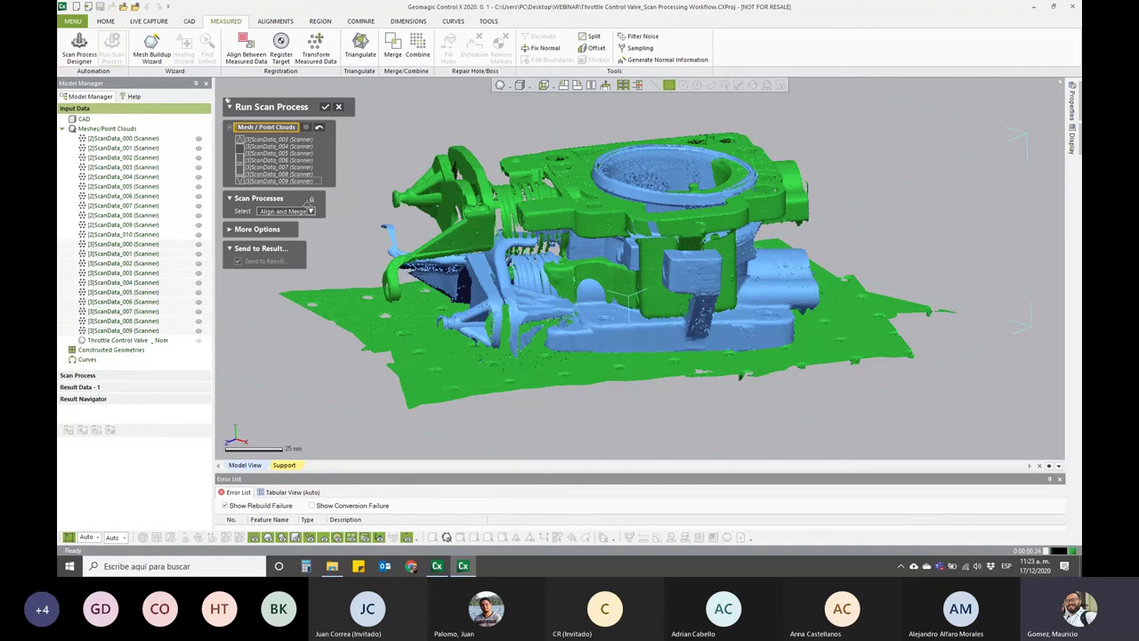
click(311, 212)
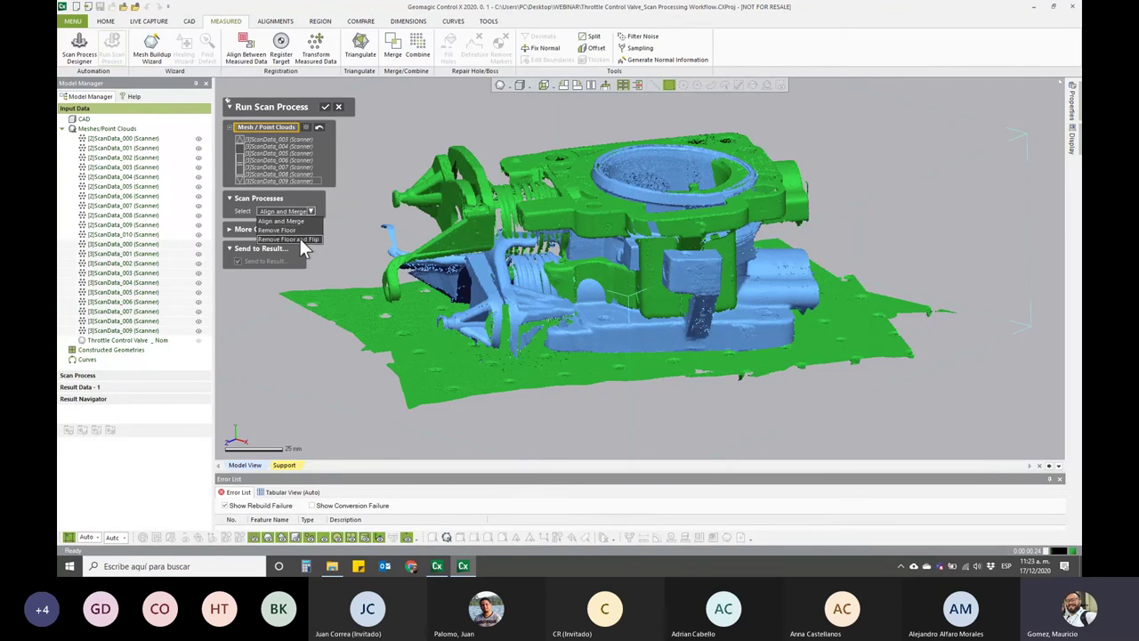
click(300, 239)
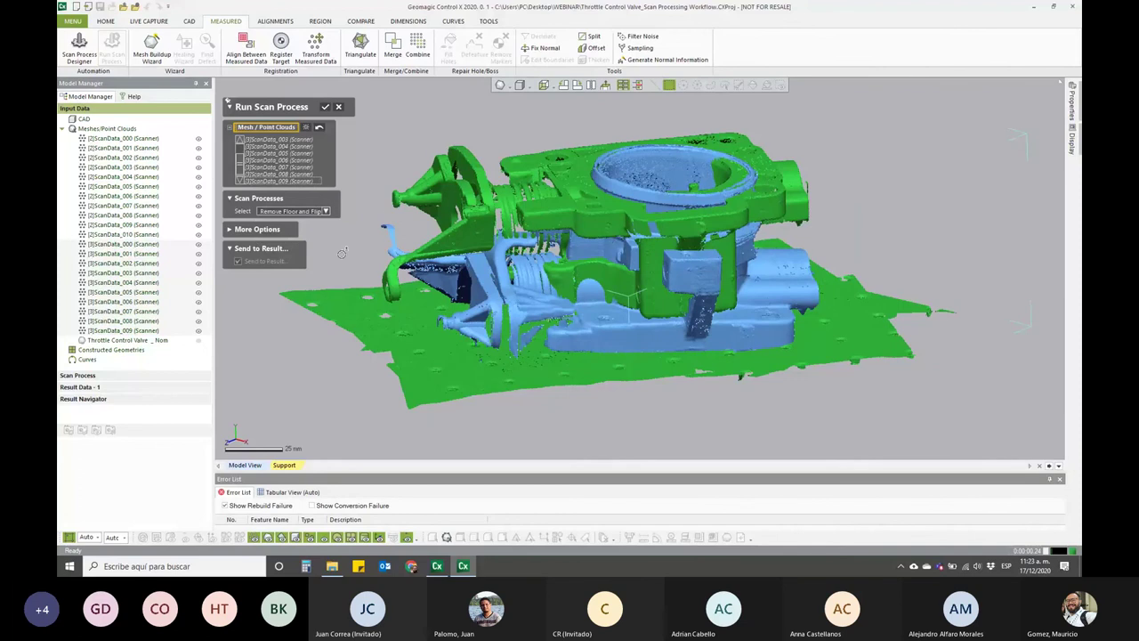
click(324, 107)
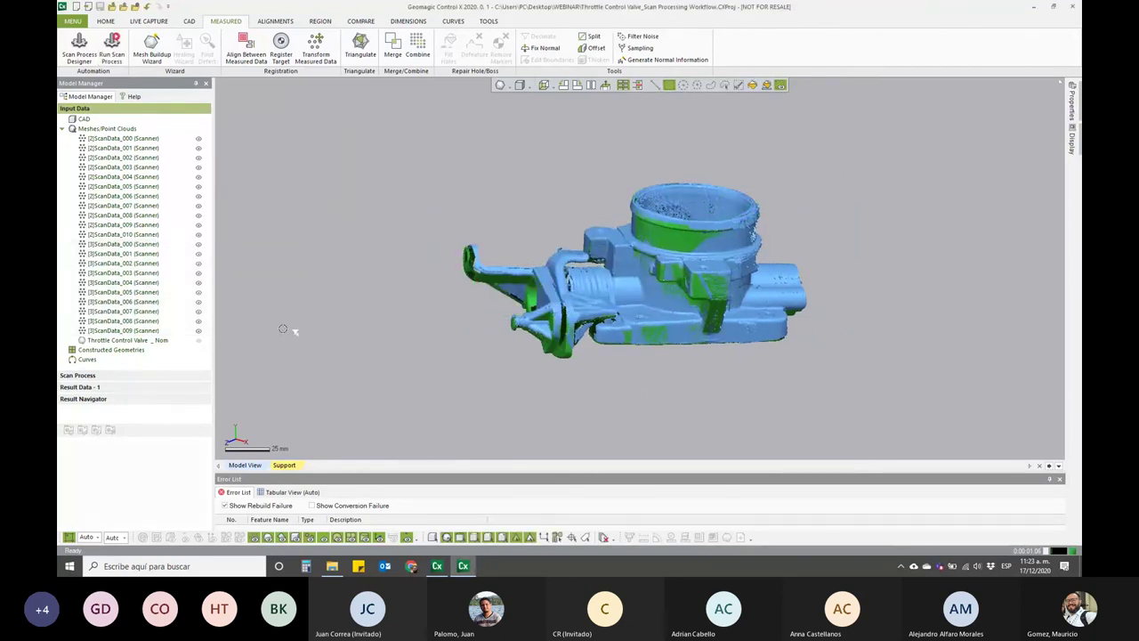
- Orbit the model to inspect the overlaid green and blue scans
mouse_move(406, 335)
right_down()
mouse_move(745, 235)
mouse_move(529, 326)
right_up()
scroll(666, 303, up, 3)
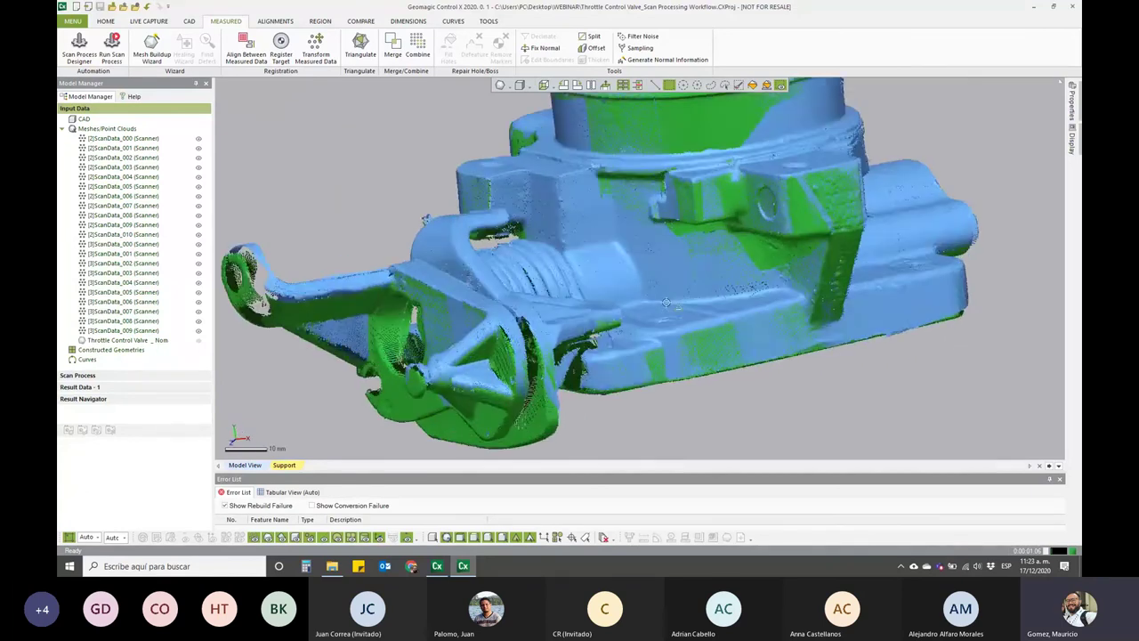
scroll(666, 302, down, 2)
right_drag(667, 236, 682, 199)
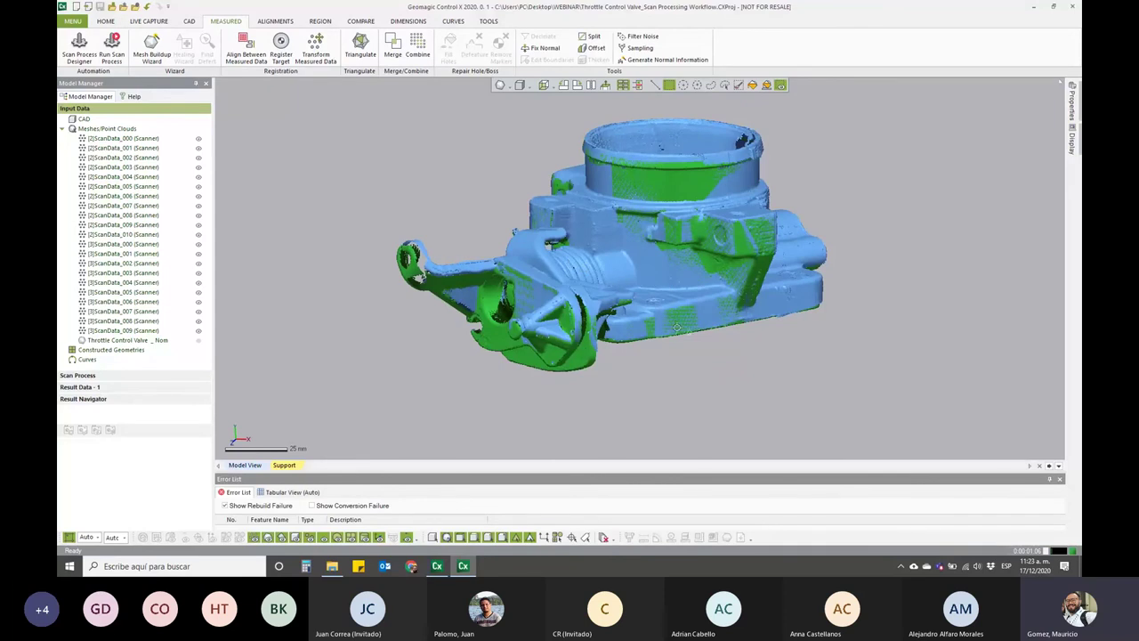
mouse_move(675, 329)
right_down()
mouse_move(688, 272)
mouse_move(328, 179)
right_up()
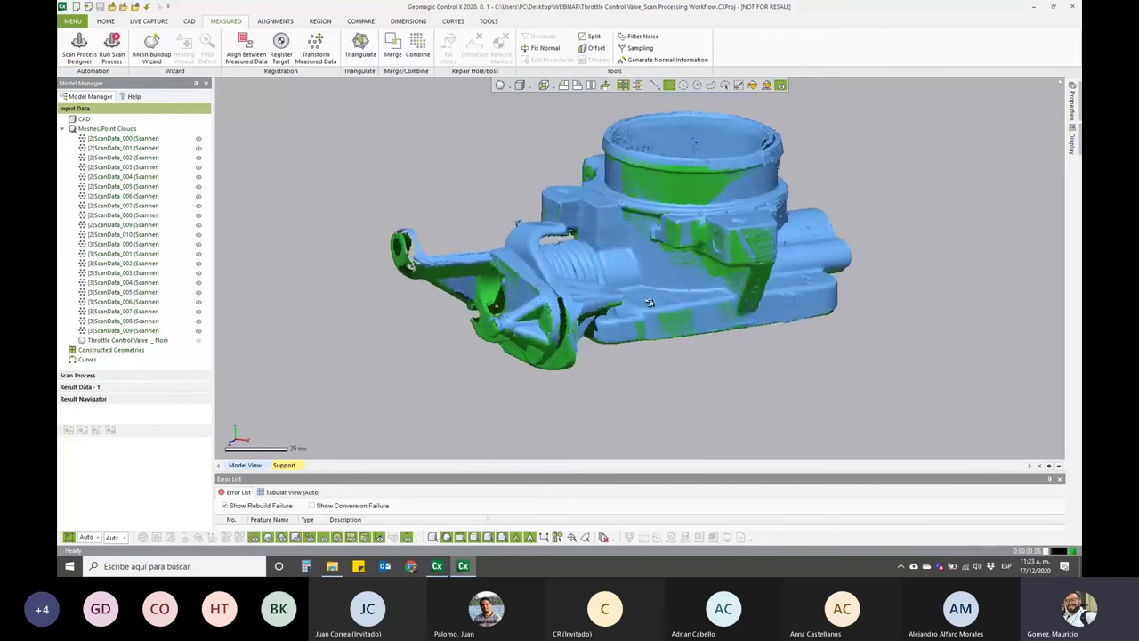
- Reopen Run Scan Process with Align and Merge and the [3]ScanData inputs
click(112, 47)
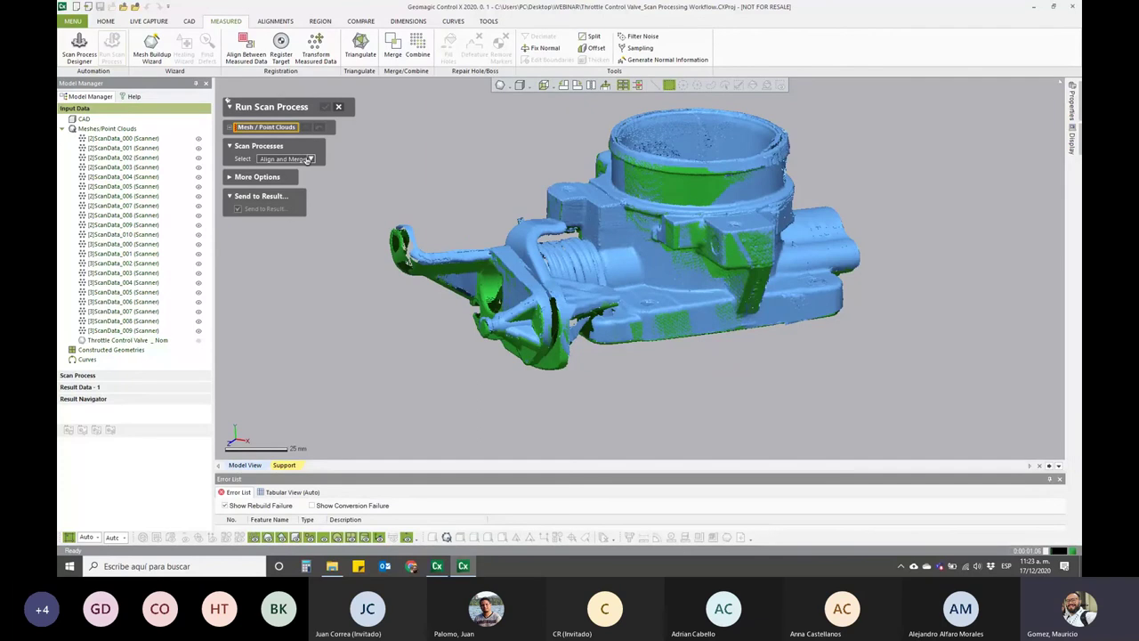
right_drag(396, 130, 446, 150)
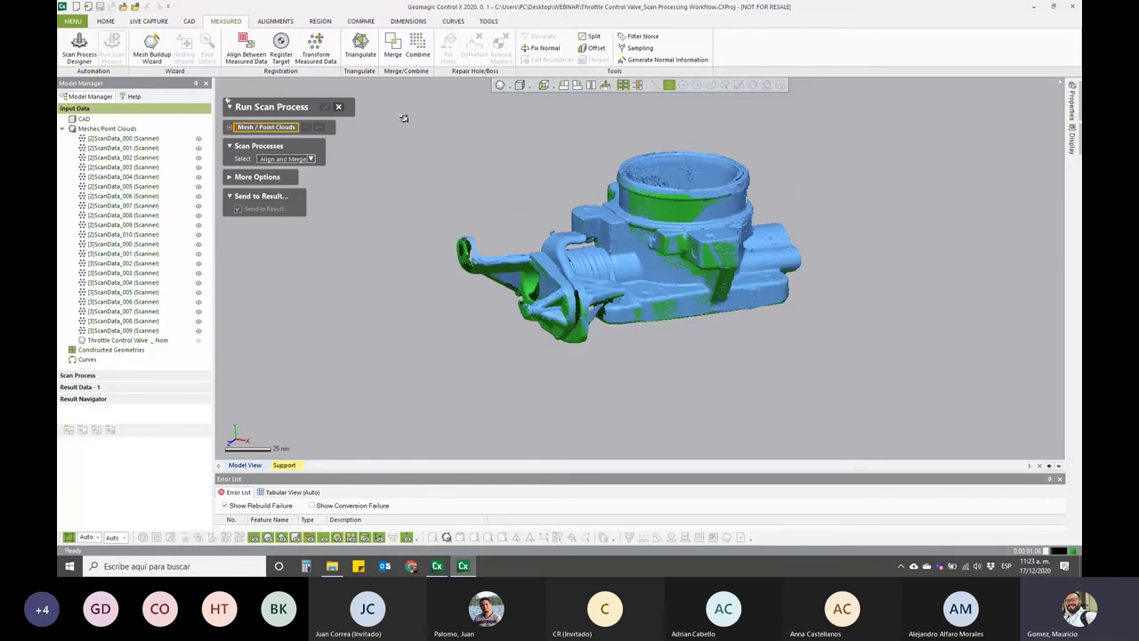
mouse_move(409, 124)
mouse_down()
mouse_move(614, 263)
mouse_move(1004, 419)
mouse_up()
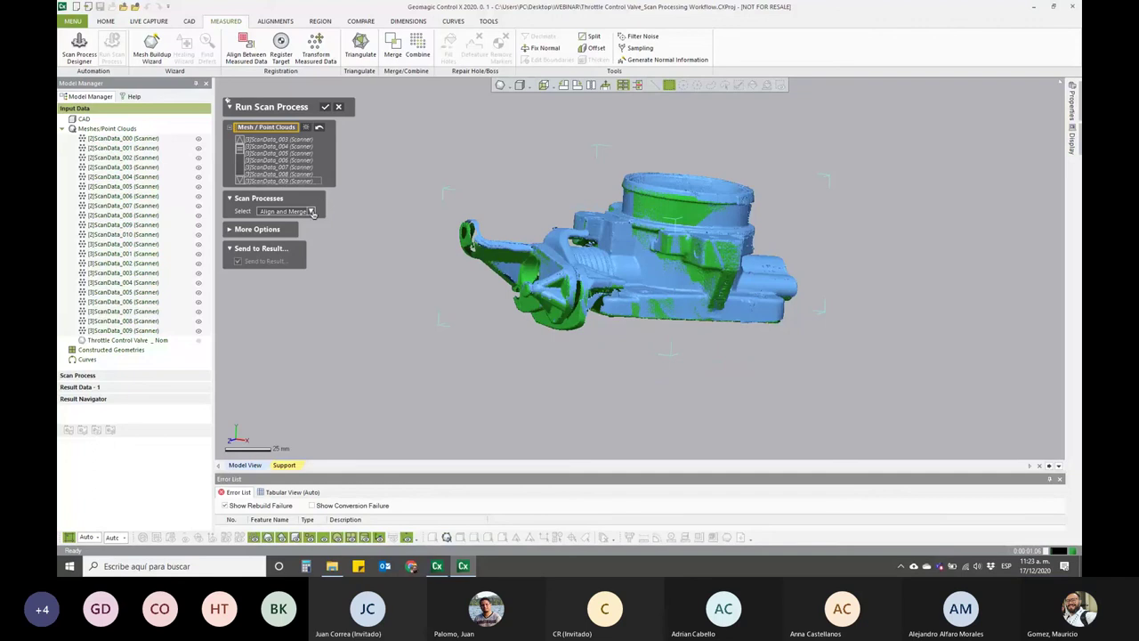
- Run Align and Merge on the [2] and [3] ScanData scans
click(311, 212)
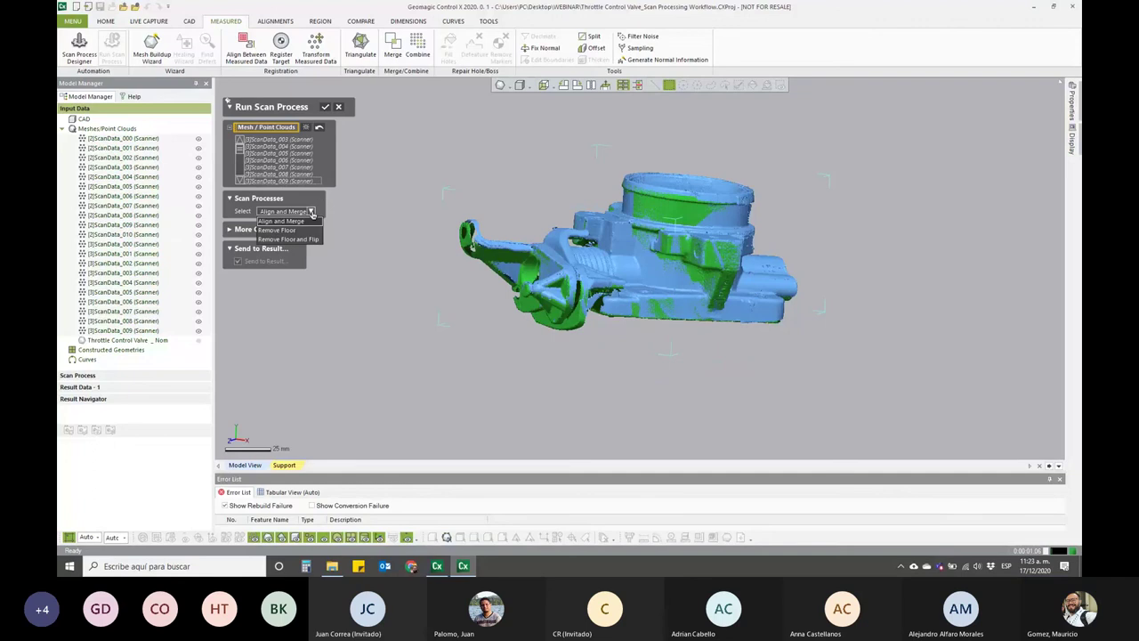
click(308, 223)
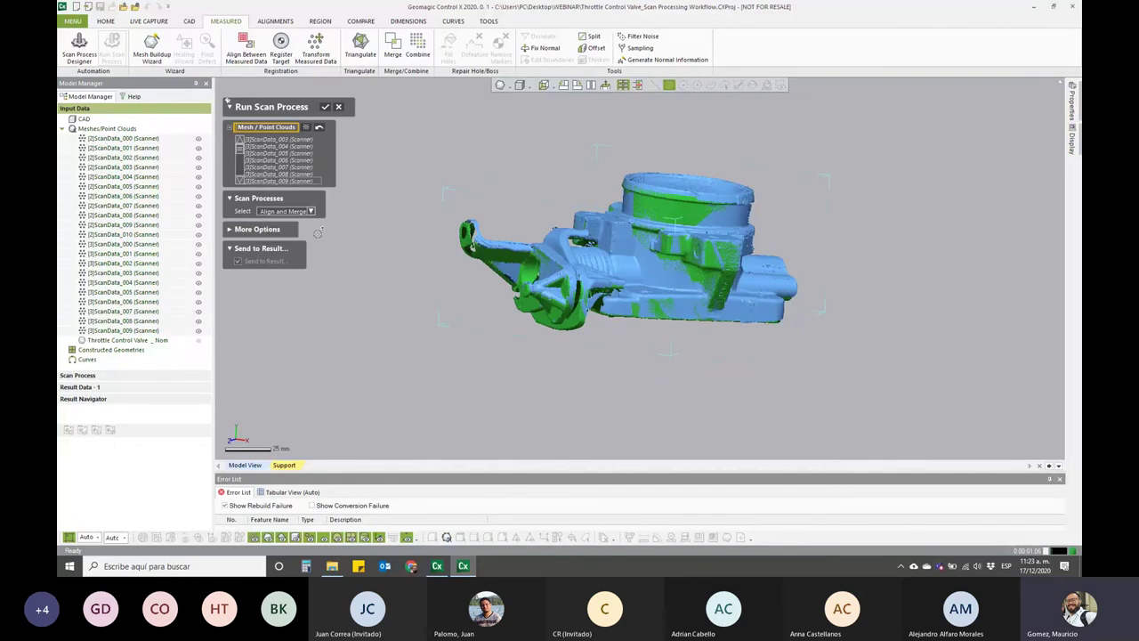
click(325, 107)
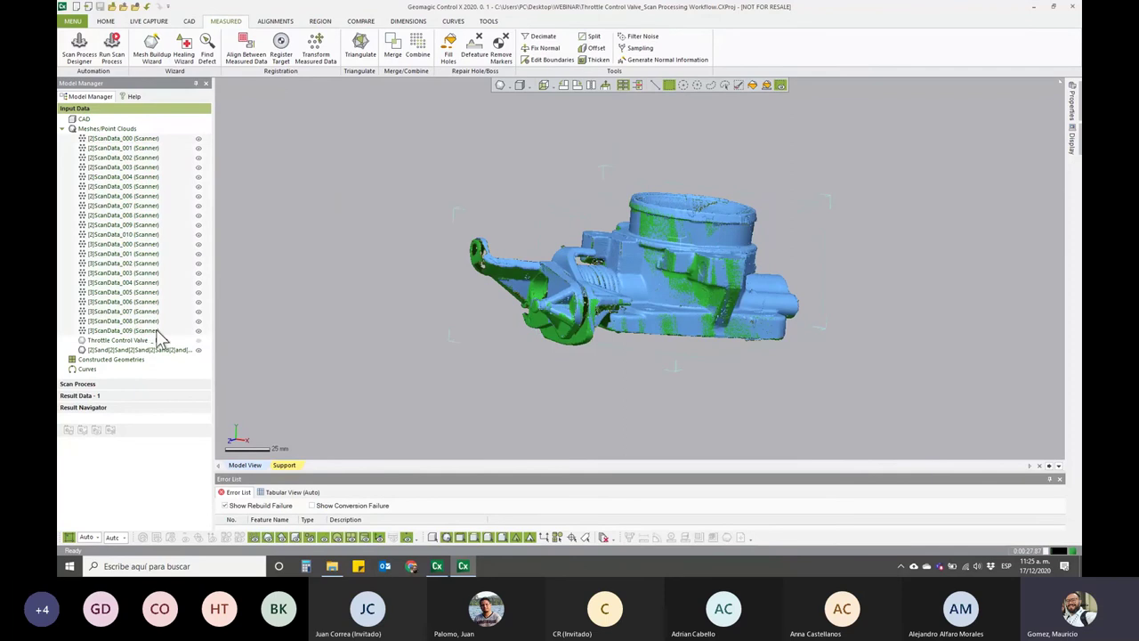
- Show only the olive-green merged mesh, look it over, then open Result Data - 1
click(198, 350)
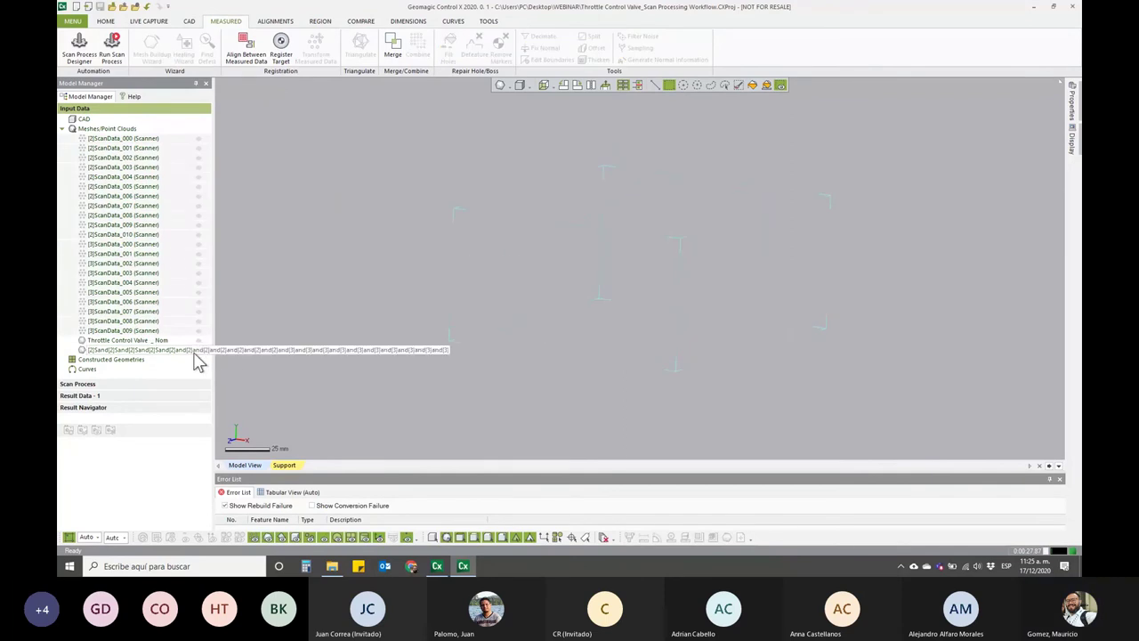
click(198, 349)
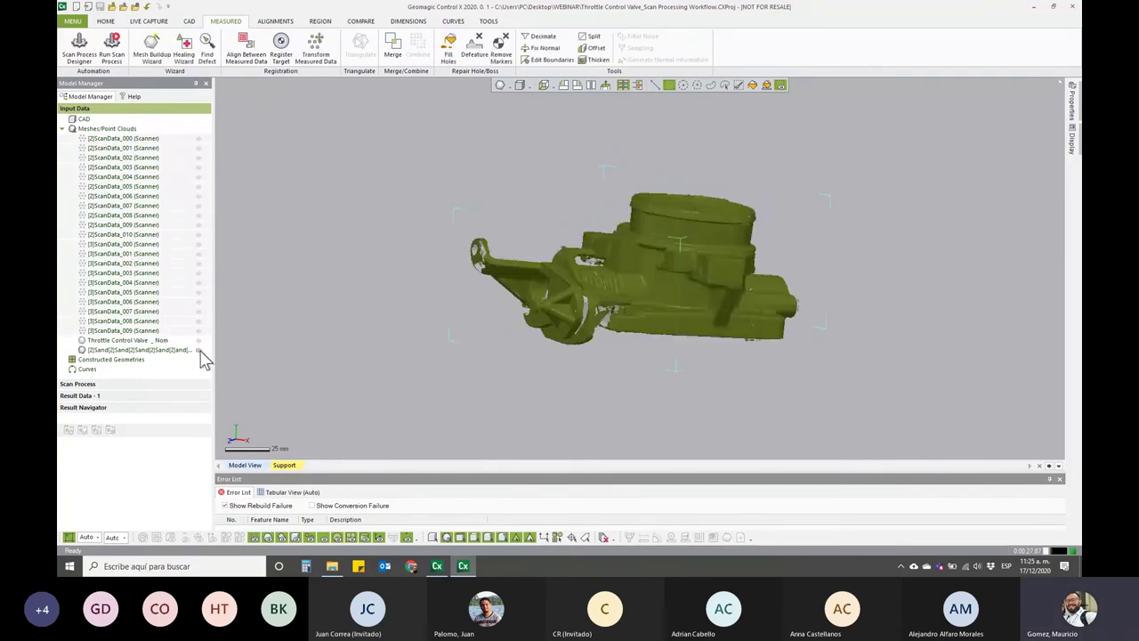
scroll(541, 306, up, 3)
right_drag(541, 307, 525, 321)
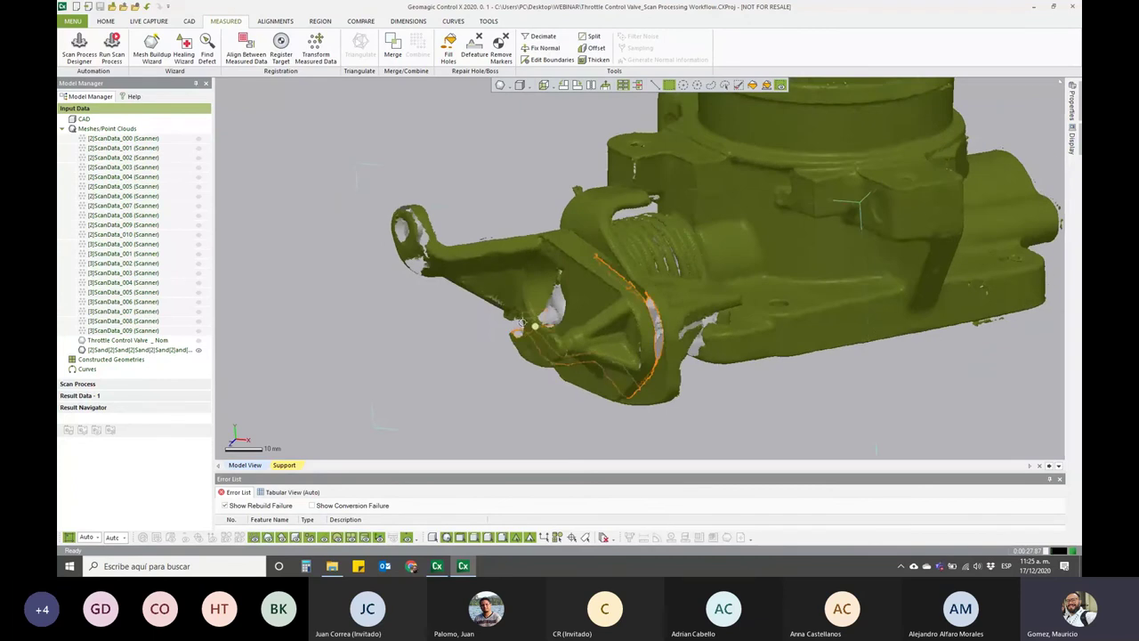
scroll(521, 314, down, 3)
middle_drag(520, 313, 475, 329)
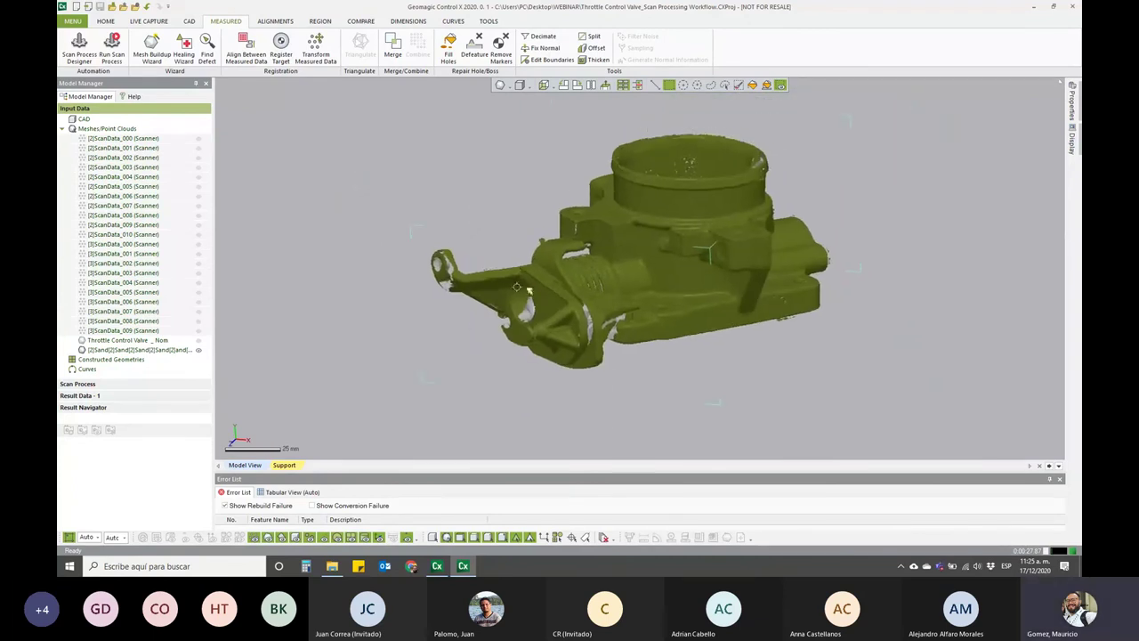
click(106, 395)
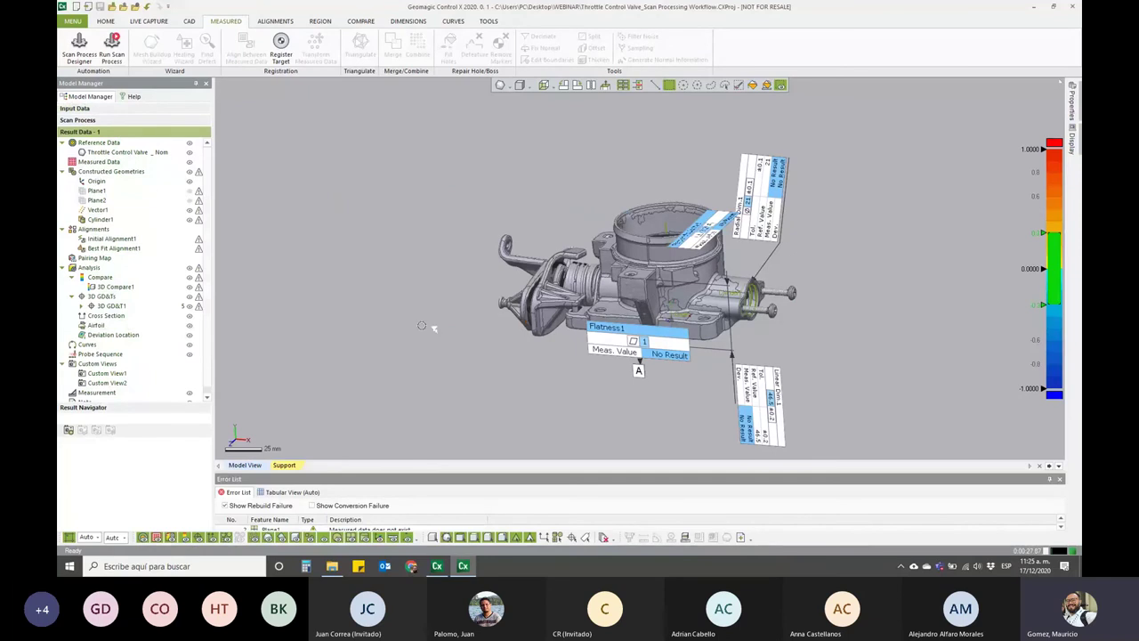
mouse_move(422, 326)
right_down()
mouse_move(643, 364)
mouse_move(725, 339)
right_up()
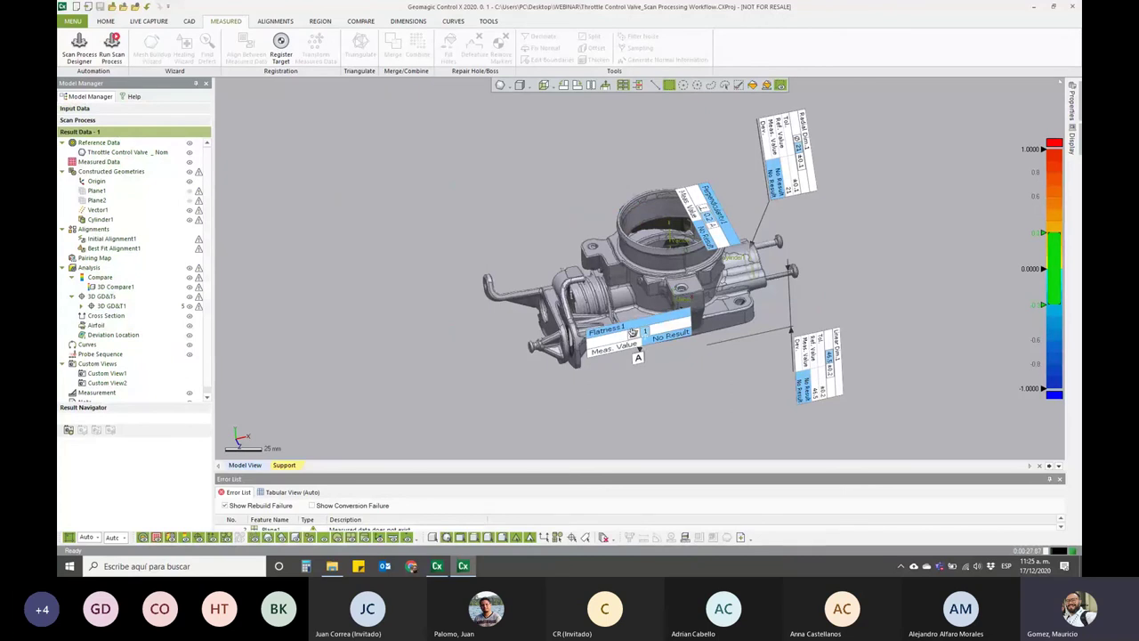
drag(633, 332, 603, 392)
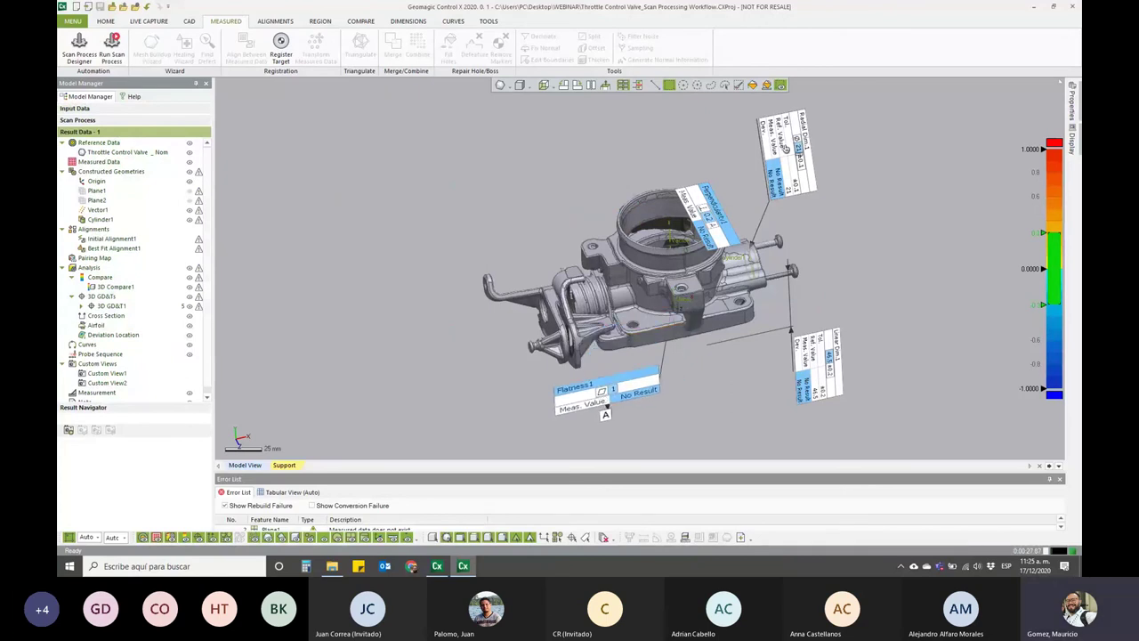
drag(786, 147, 759, 140)
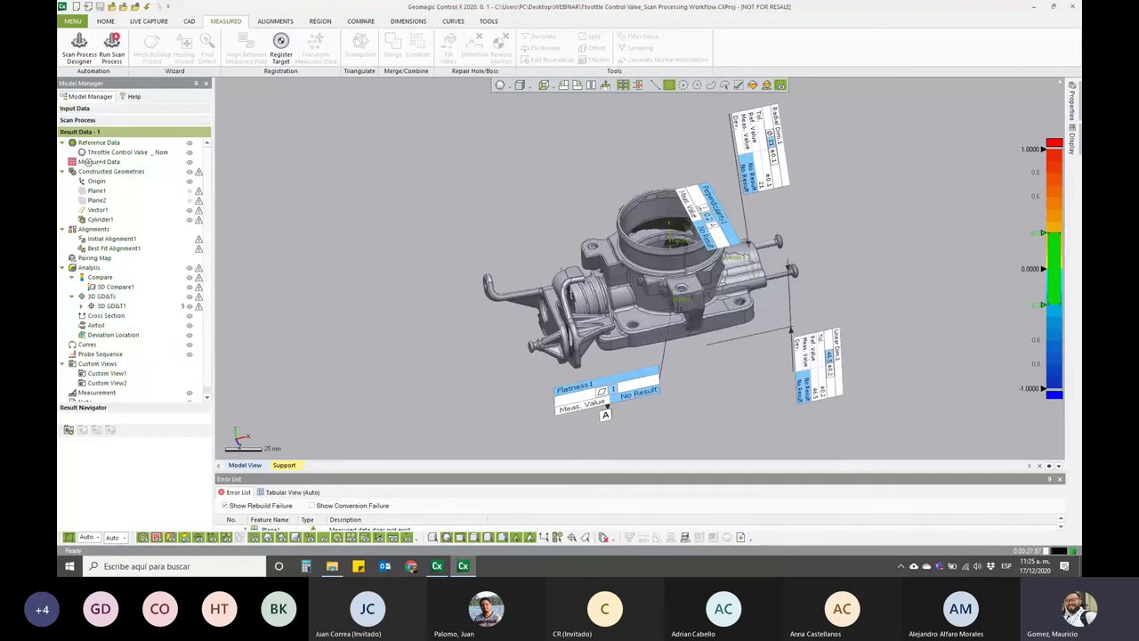
click(111, 109)
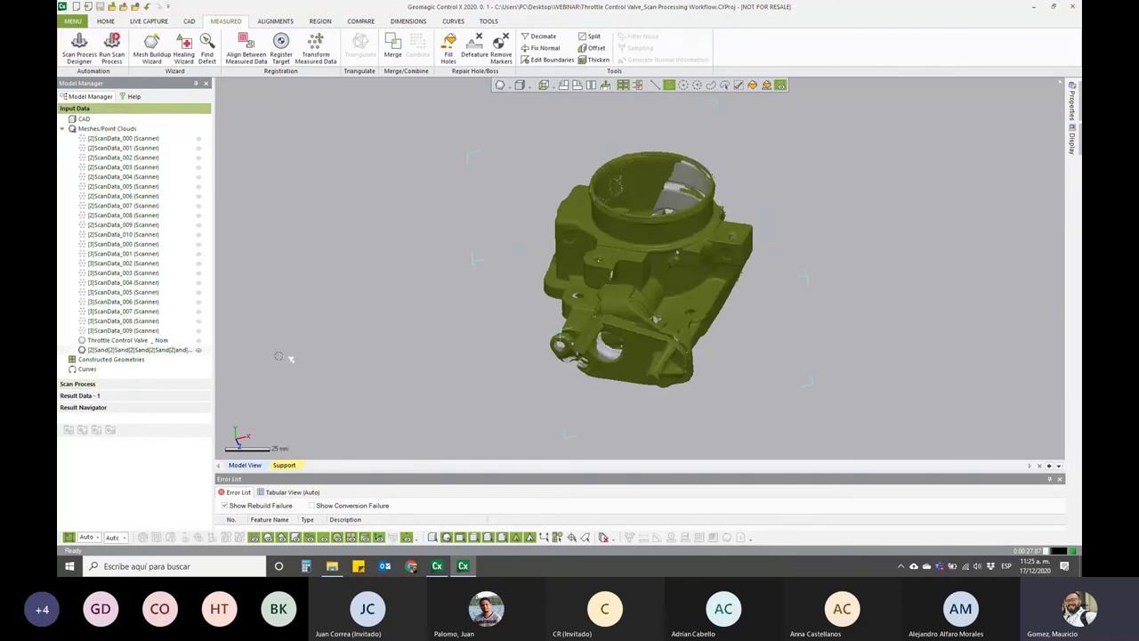
- Add the merged scan to Result Data - 1 and recalculate its deviation map and GD&T values
right_click(156, 356)
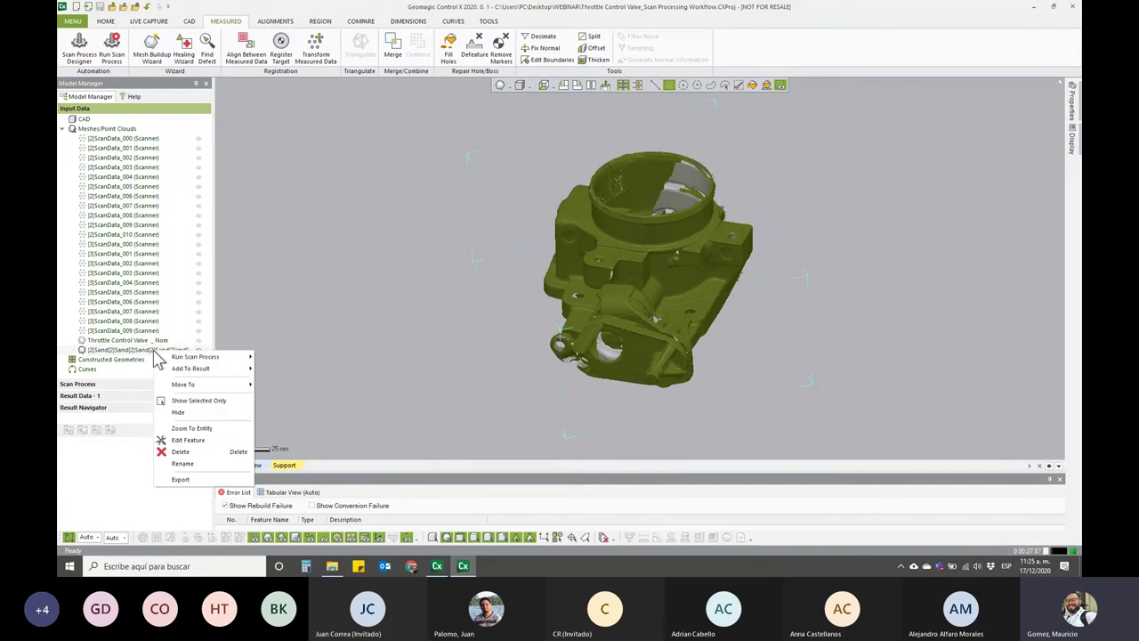
mouse_move(191, 368)
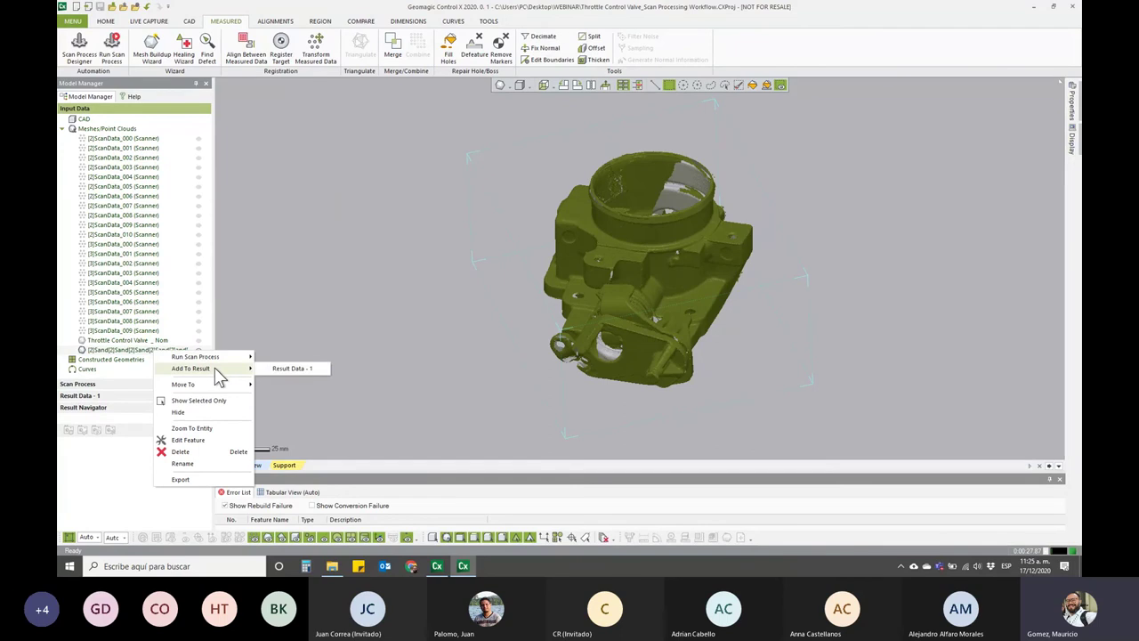
click(275, 370)
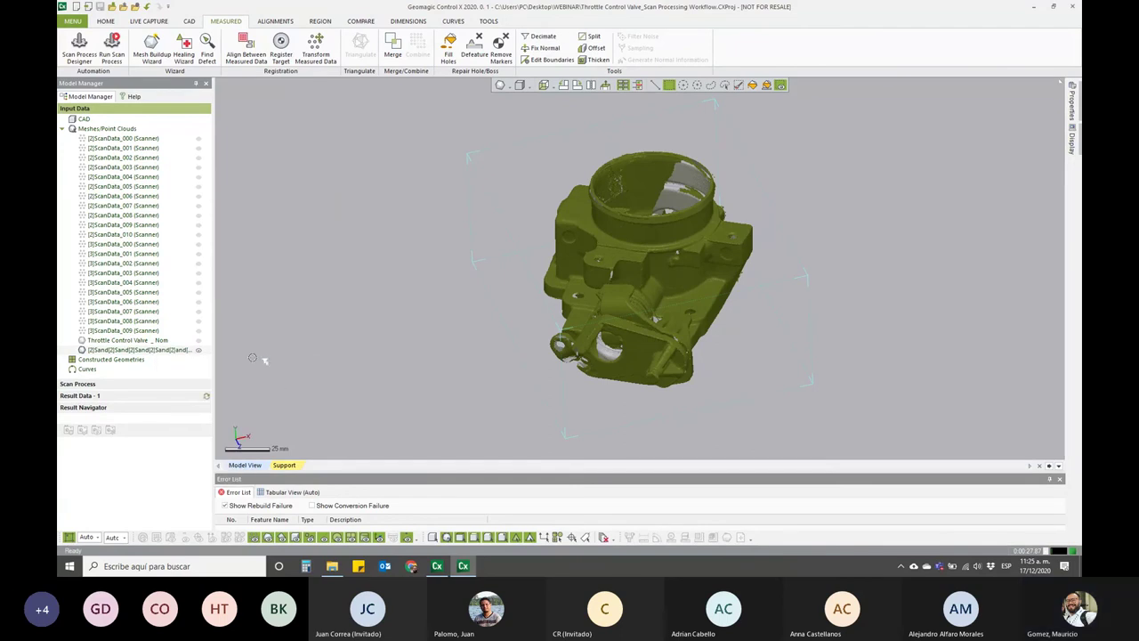
double_click(156, 395)
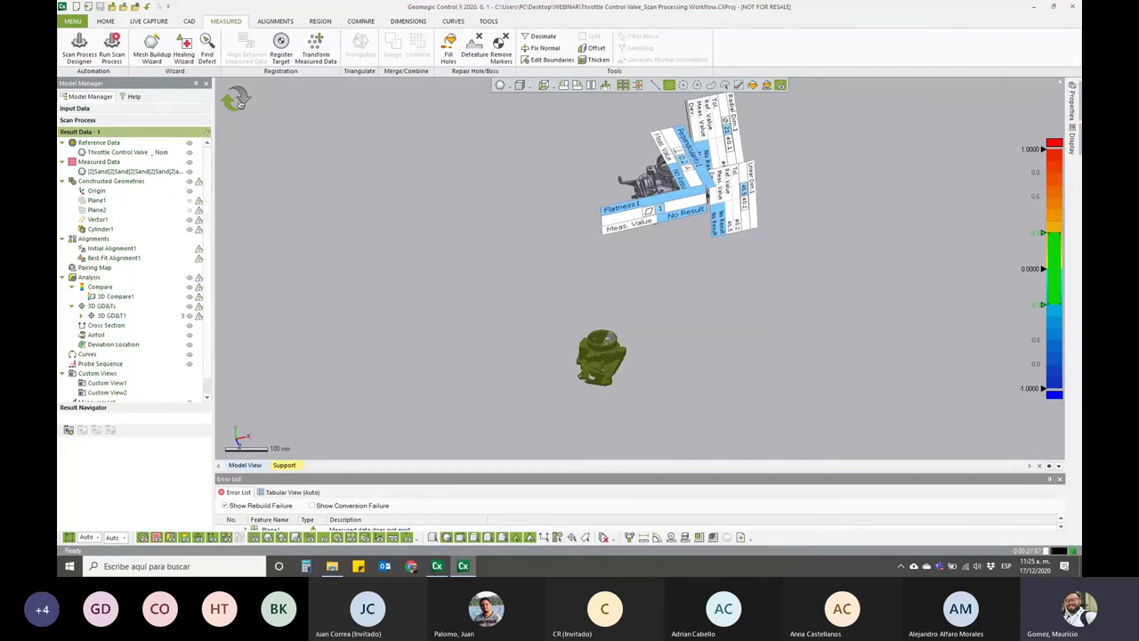
click(239, 102)
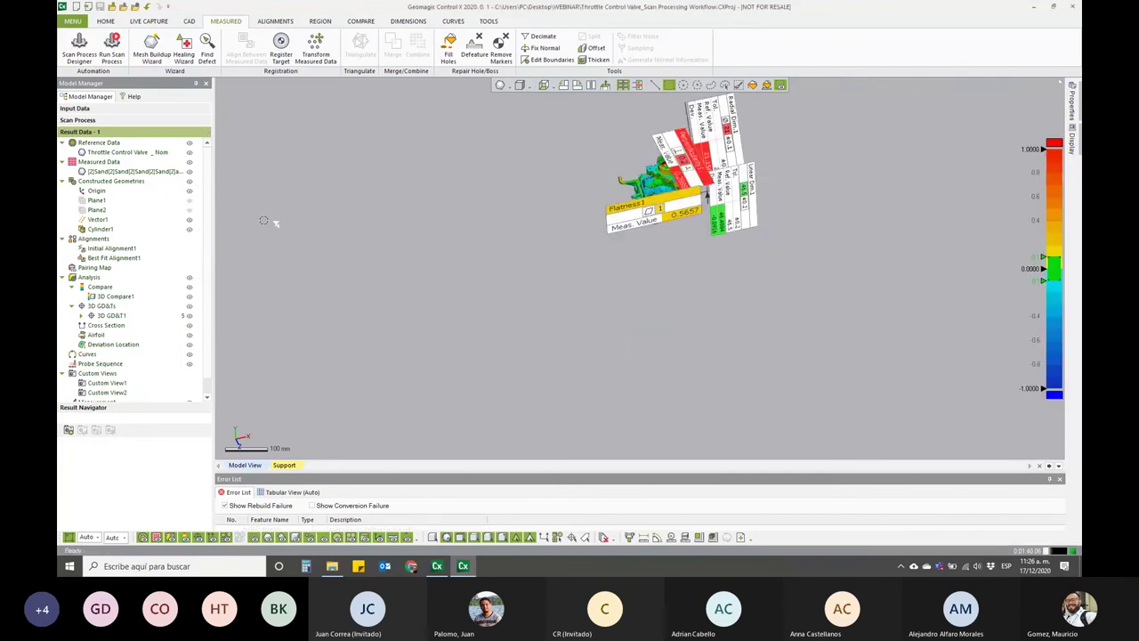
- Inspect the throttle valve's deviation colour map, briefly view the scan processes, then return to Result Data - 1
scroll(526, 191, up, 3)
scroll(587, 189, up, 1)
right_drag(594, 189, 405, 289)
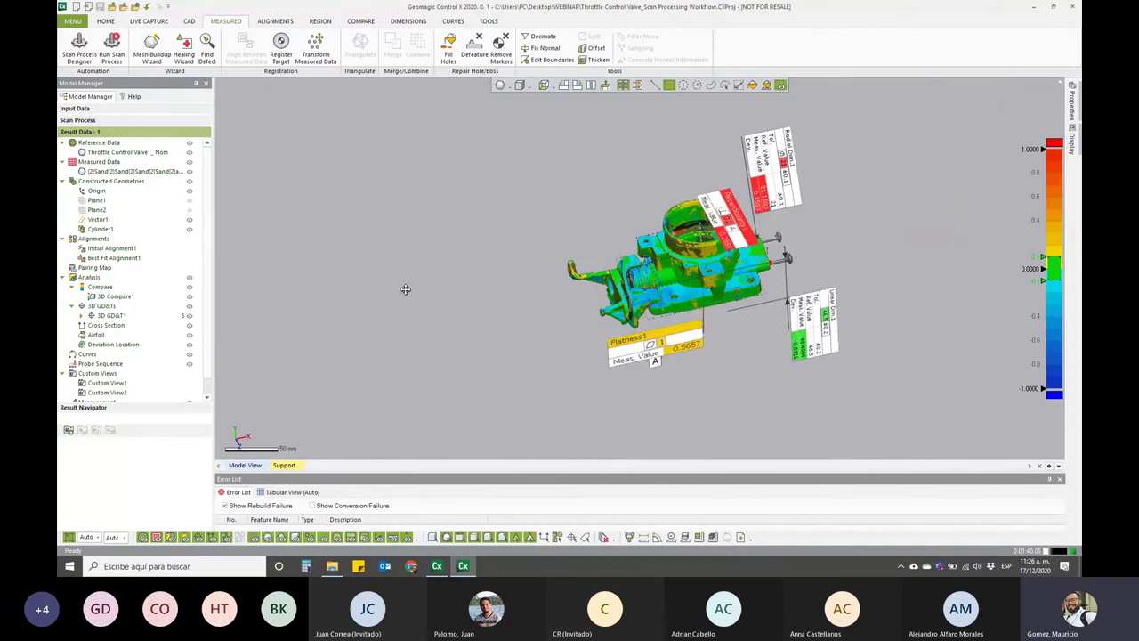
scroll(522, 279, up, 1)
mouse_move(483, 255)
right_down()
mouse_move(404, 258)
mouse_move(496, 296)
mouse_move(447, 278)
right_up()
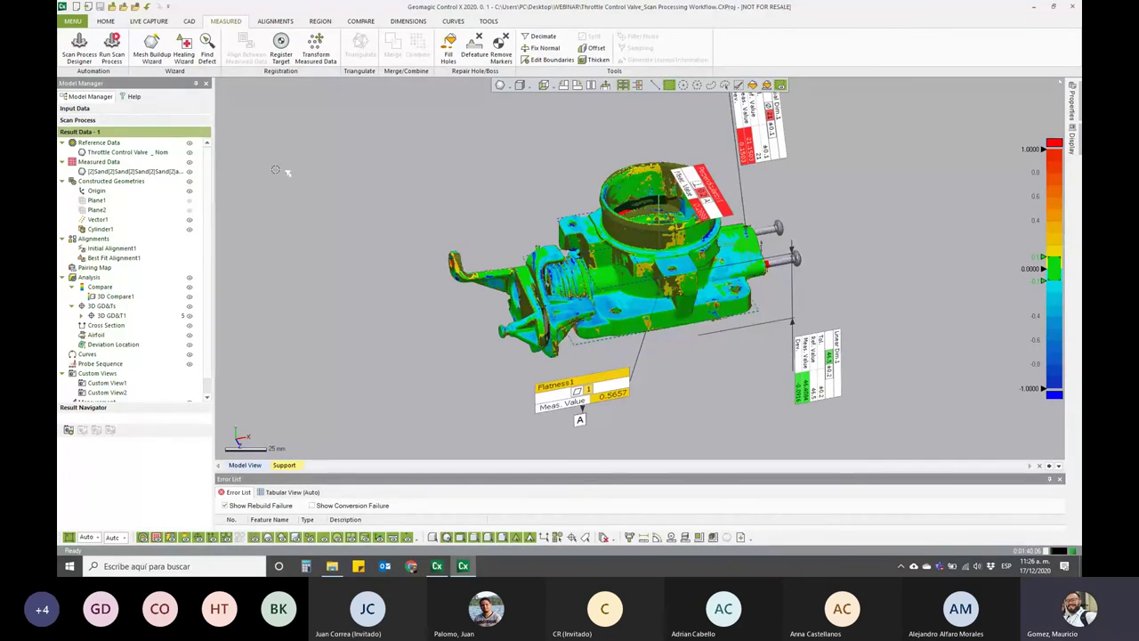
click(77, 119)
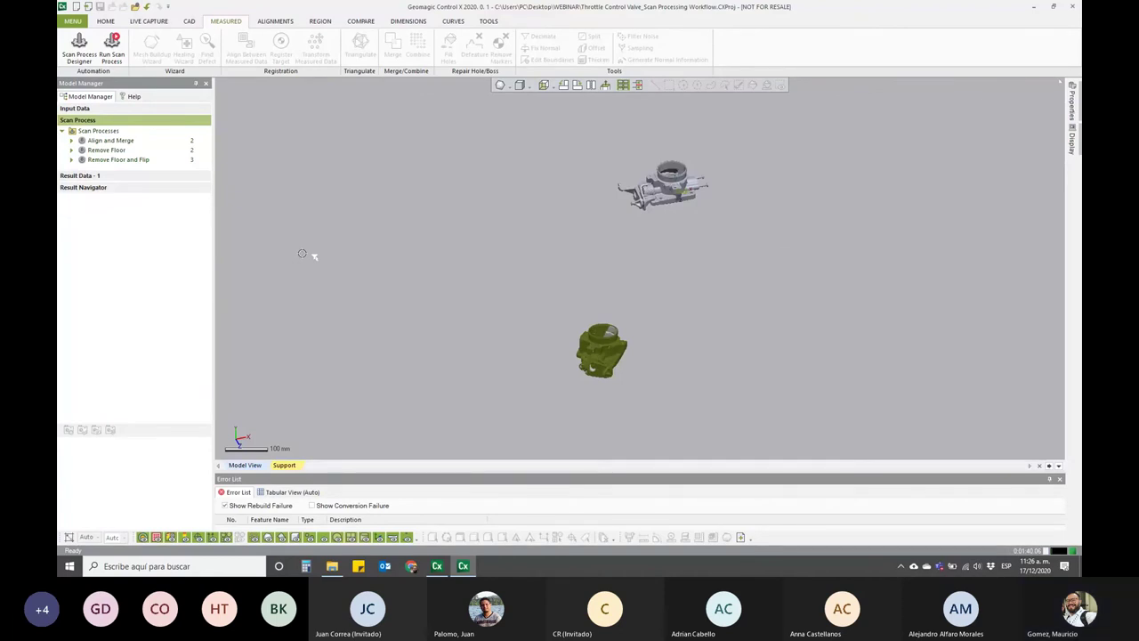
click(102, 176)
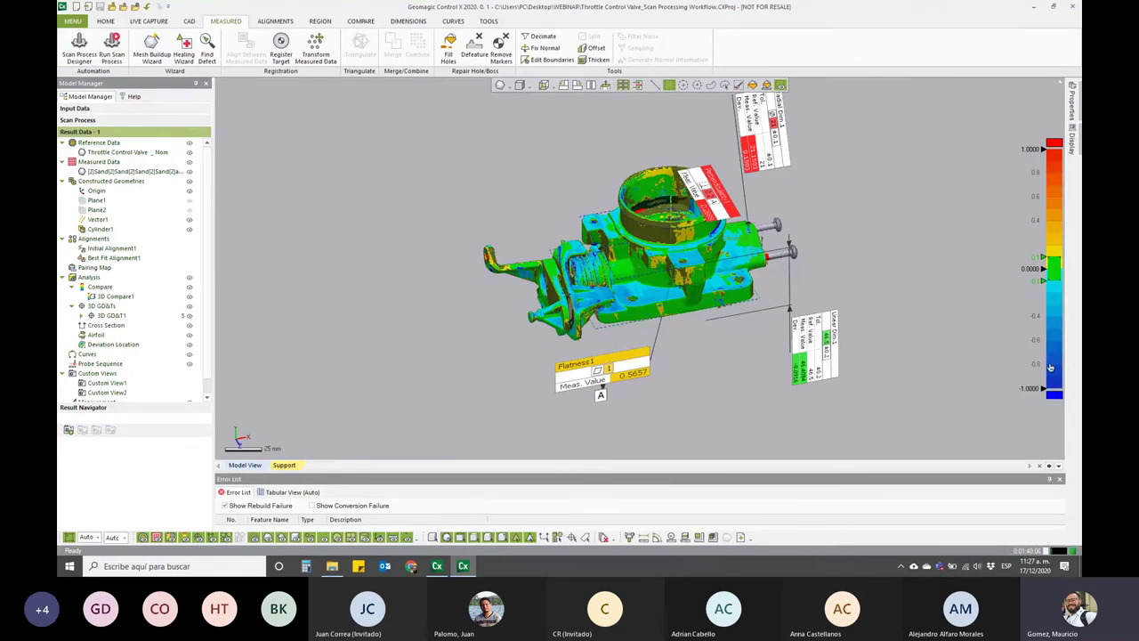
- Re-examine the colour map from another angle, then show the Scan Process list
scroll(614, 267, up, 3)
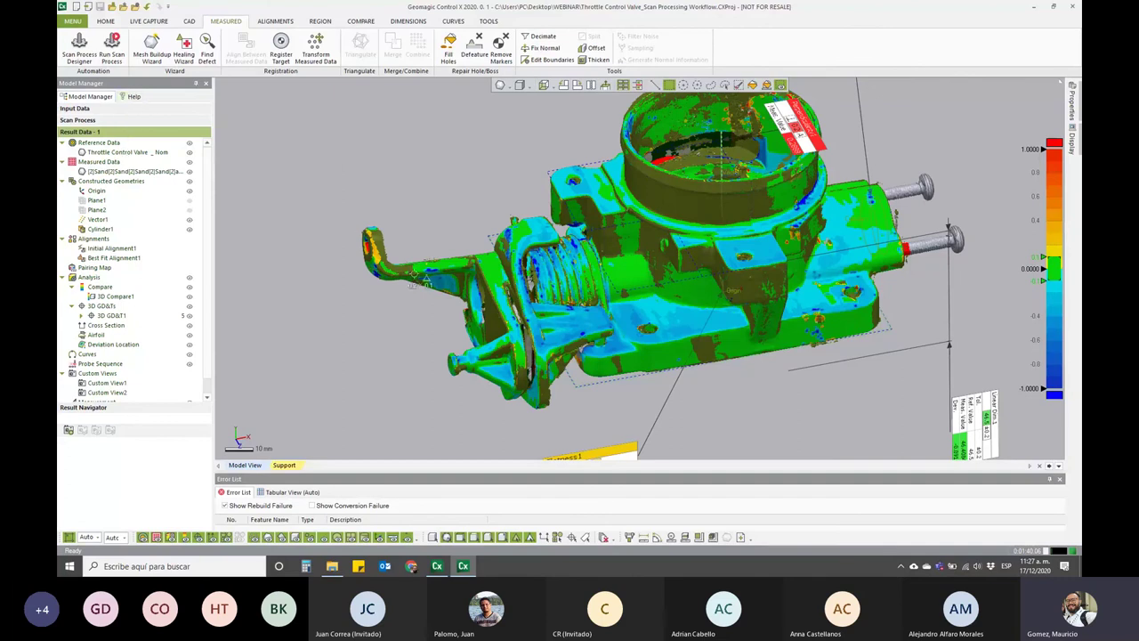
mouse_move(654, 322)
right_down()
mouse_move(686, 316)
mouse_move(611, 242)
right_up()
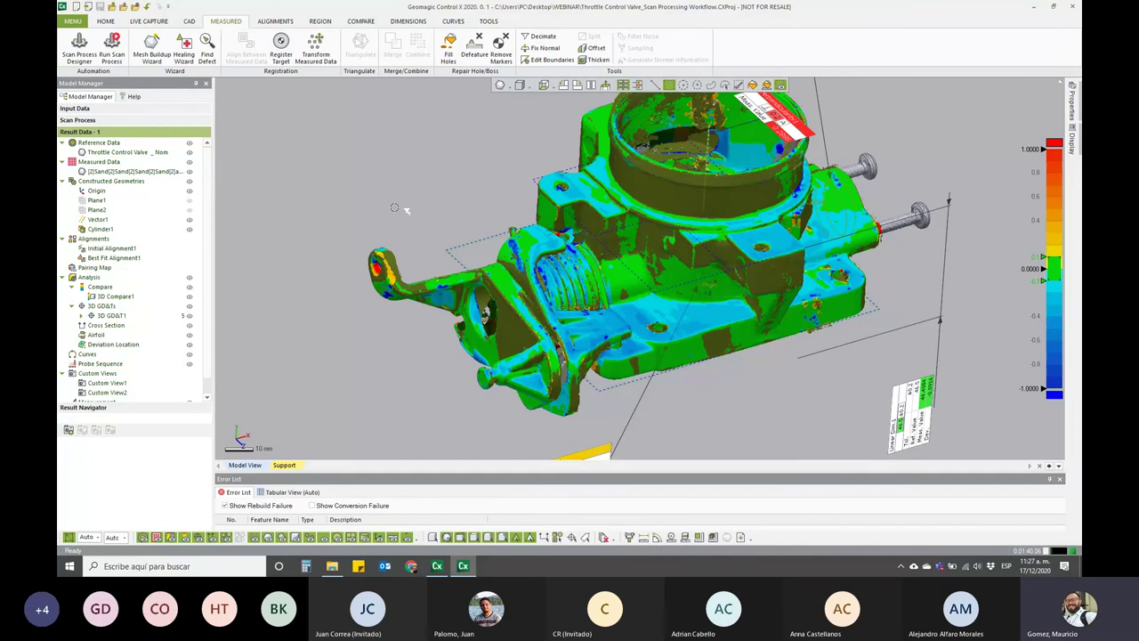
scroll(388, 221, down, 2)
scroll(372, 224, down, 2)
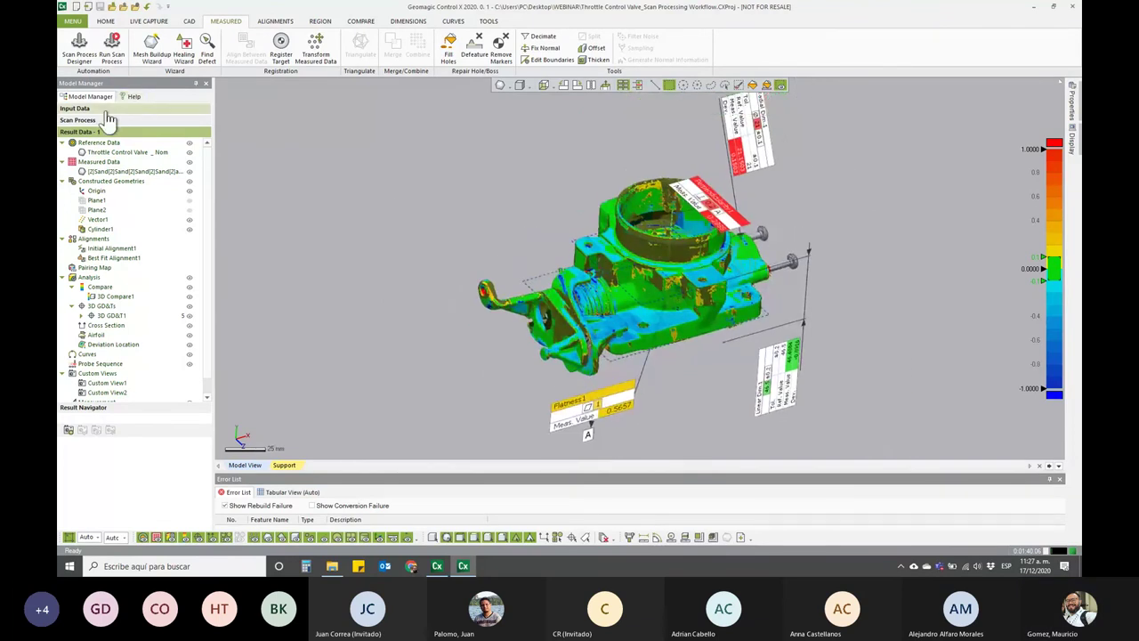
click(107, 119)
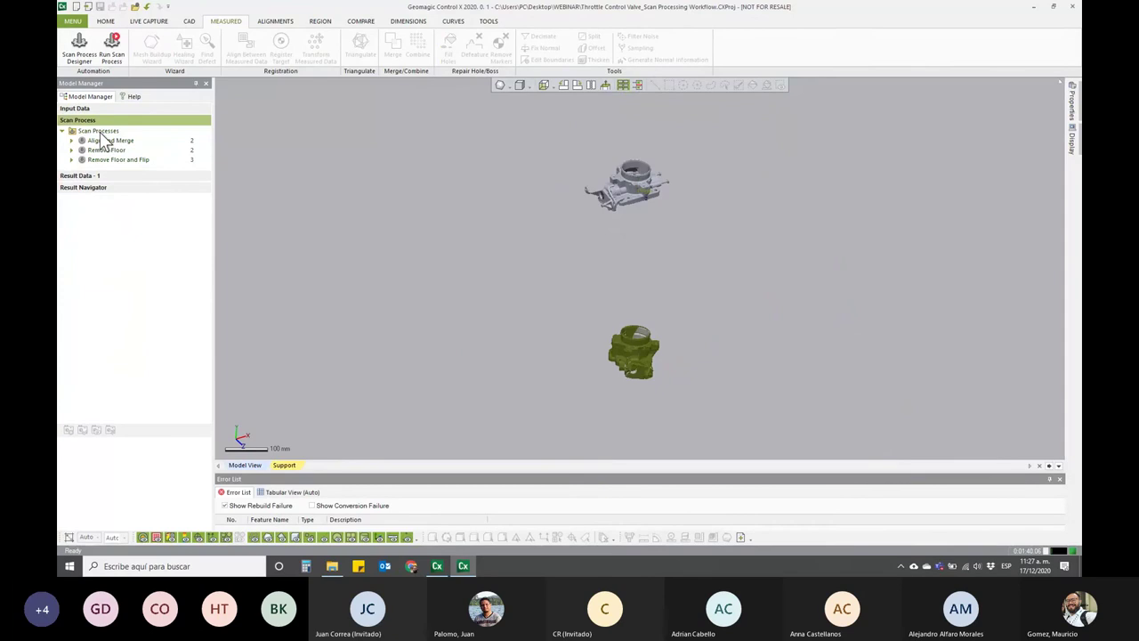
- Open the Scan Process Designer and start an empty Scan_Process_001
right_click(102, 142)
click(135, 147)
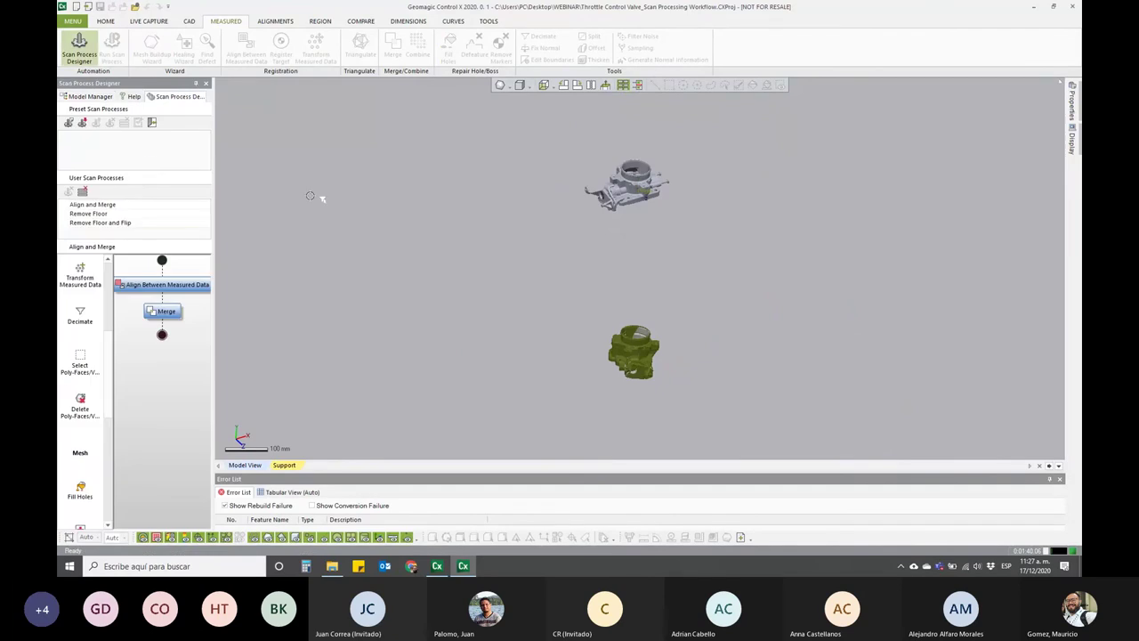
click(68, 122)
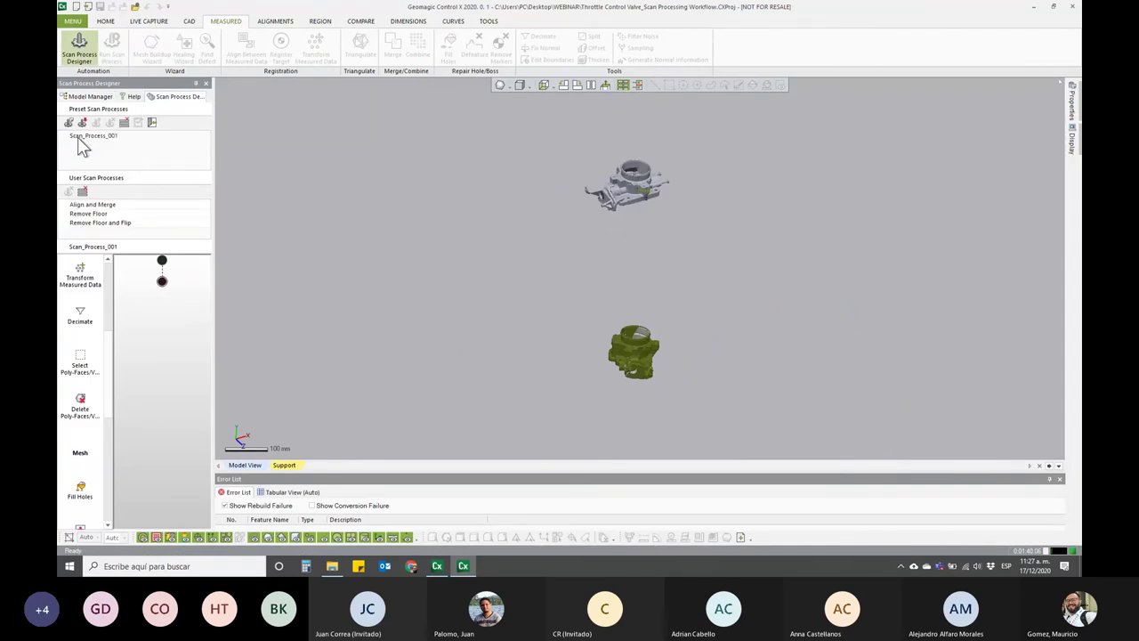
- Rotate and zoom the two scans to a top-down view of the green scan
right_drag(508, 325, 661, 354)
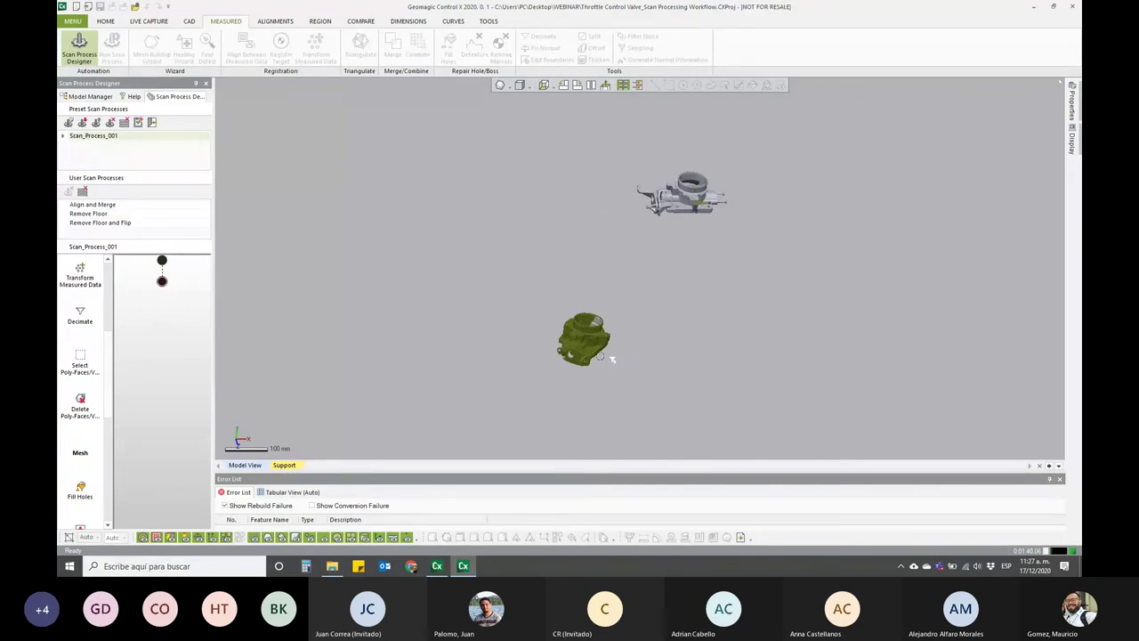
scroll(608, 358, up, 3)
scroll(596, 356, up, 2)
right_drag(597, 356, 563, 363)
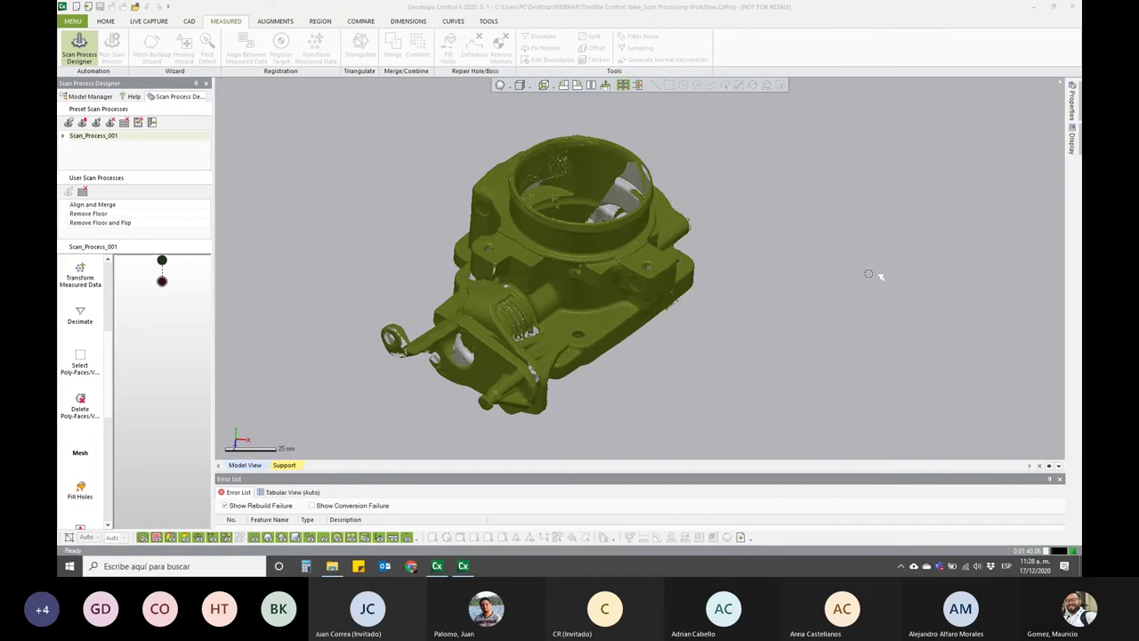
mouse_move(825, 212)
right_down()
mouse_move(601, 300)
mouse_move(659, 276)
mouse_move(642, 326)
right_up()
scroll(659, 276, up, 3)
scroll(655, 264, up, 3)
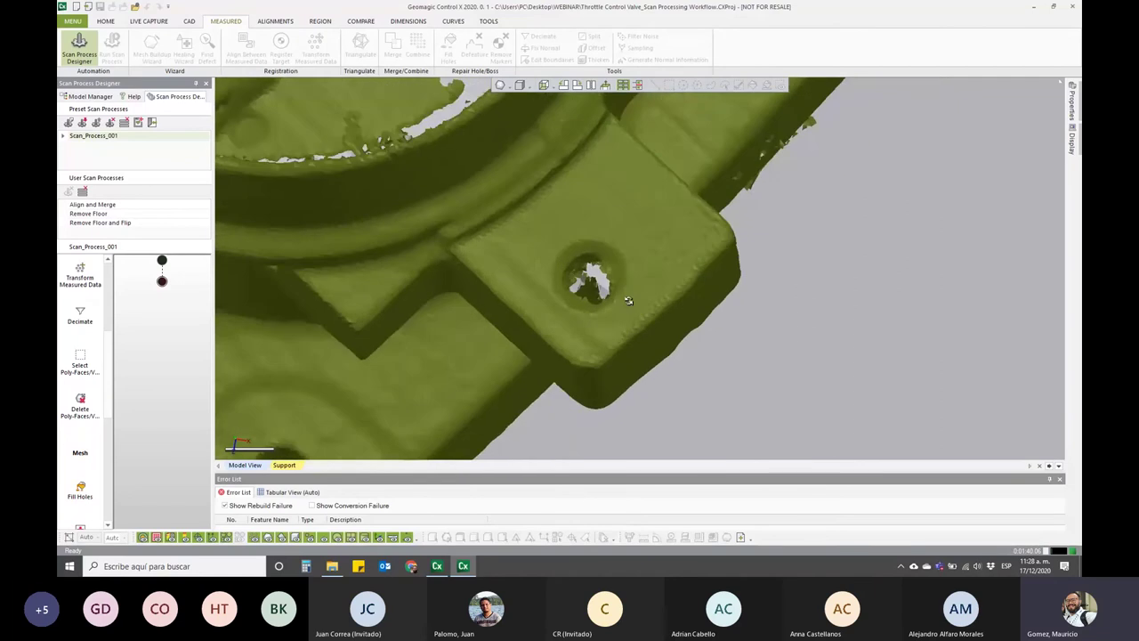
middle_drag(641, 326, 753, 374)
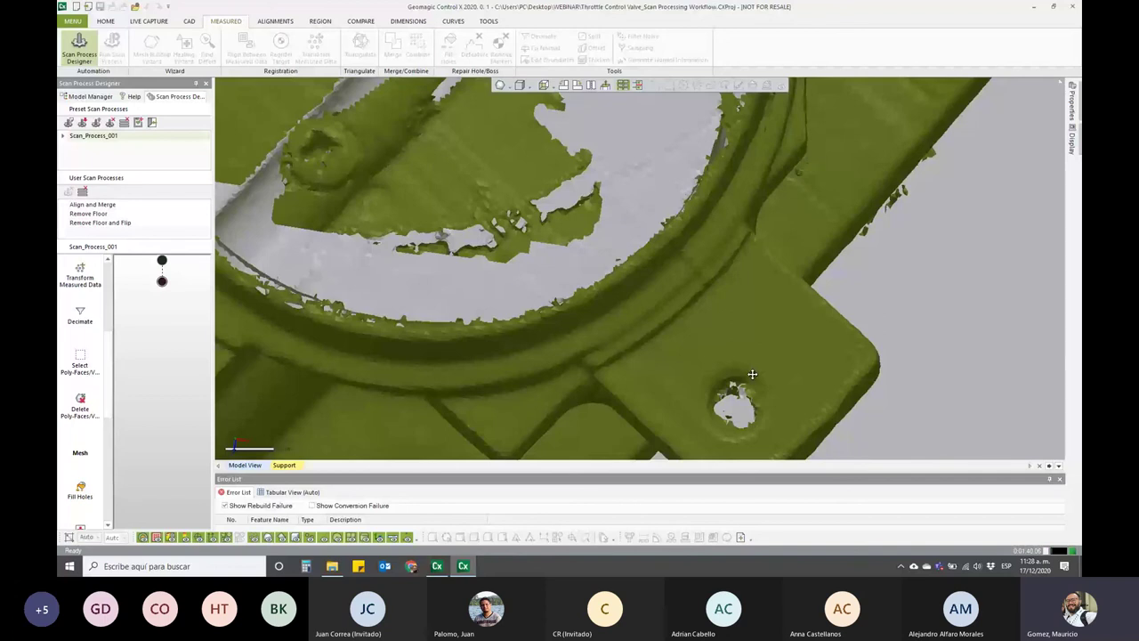
mouse_move(752, 374)
right_down()
mouse_move(506, 366)
mouse_move(656, 336)
mouse_move(623, 365)
mouse_move(642, 392)
mouse_move(661, 272)
mouse_move(572, 326)
mouse_move(602, 281)
mouse_move(550, 272)
mouse_move(534, 294)
mouse_move(570, 303)
right_up()
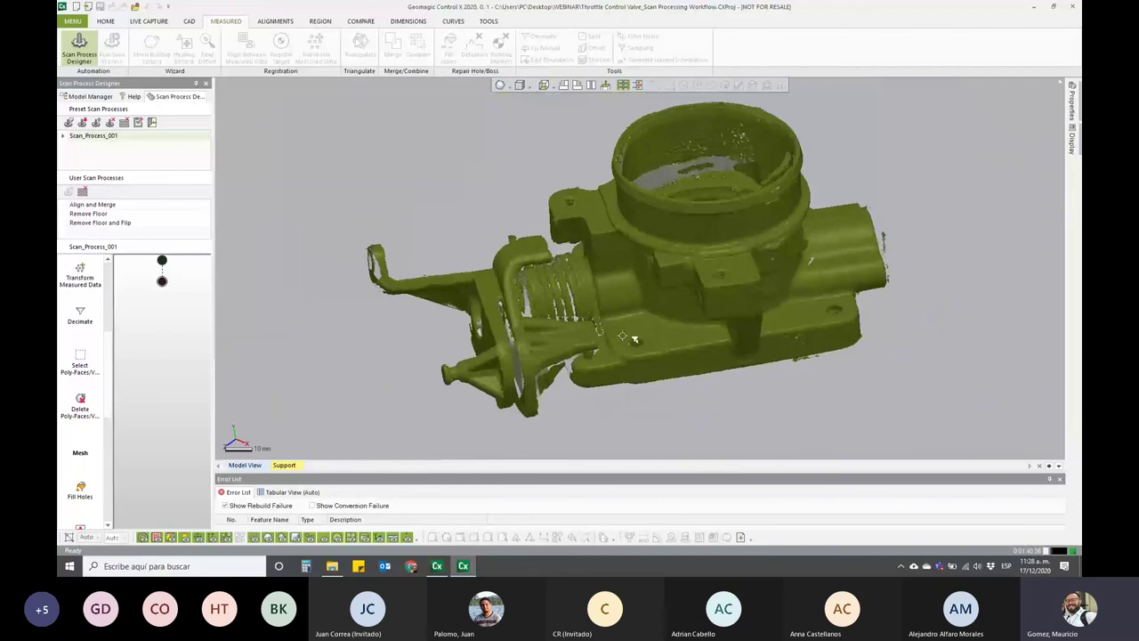
scroll(107, 359, down, 3)
scroll(107, 359, down, 2)
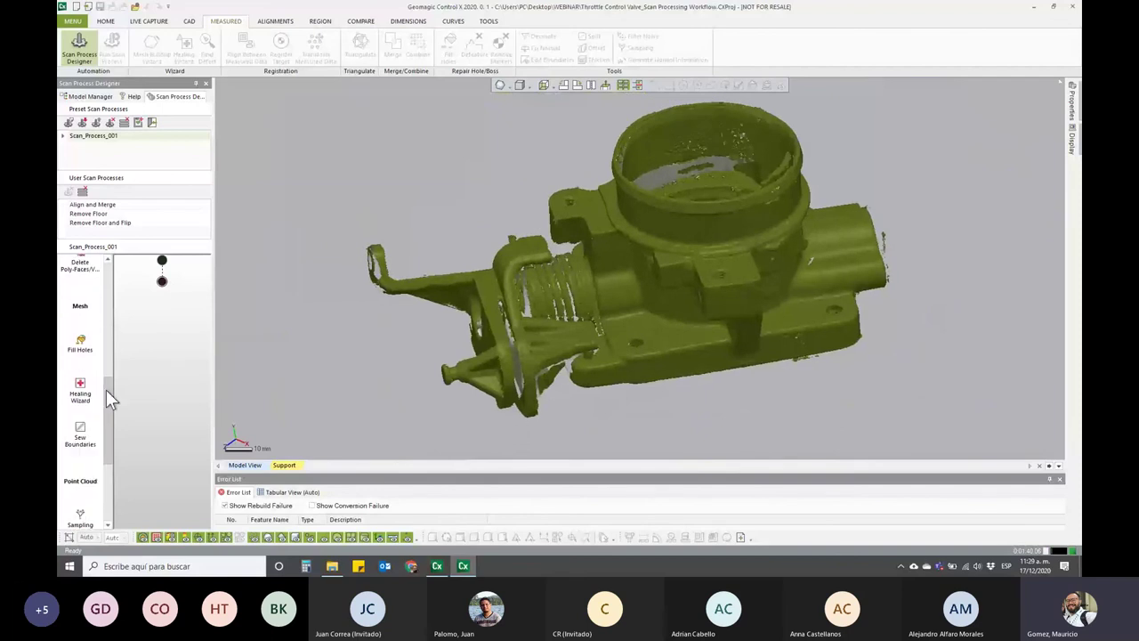
- Add a Curvature Fill Holes step, keeping hole size measured by Boundary Edge Count rather than Perimeter
drag(82, 293, 174, 301)
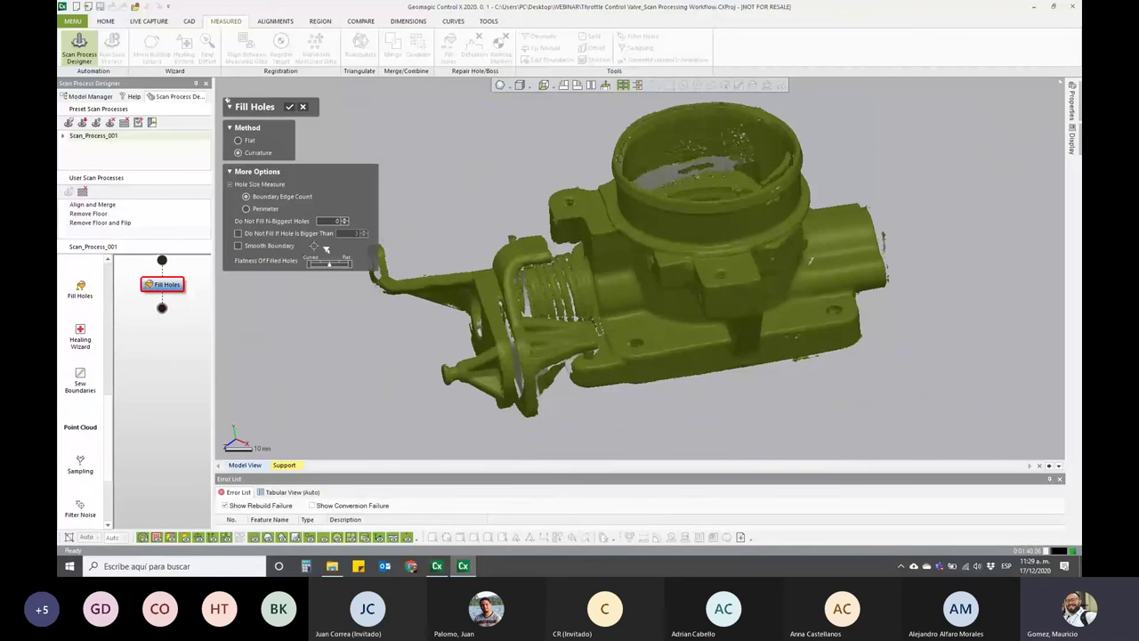
middle_drag(581, 233, 625, 258)
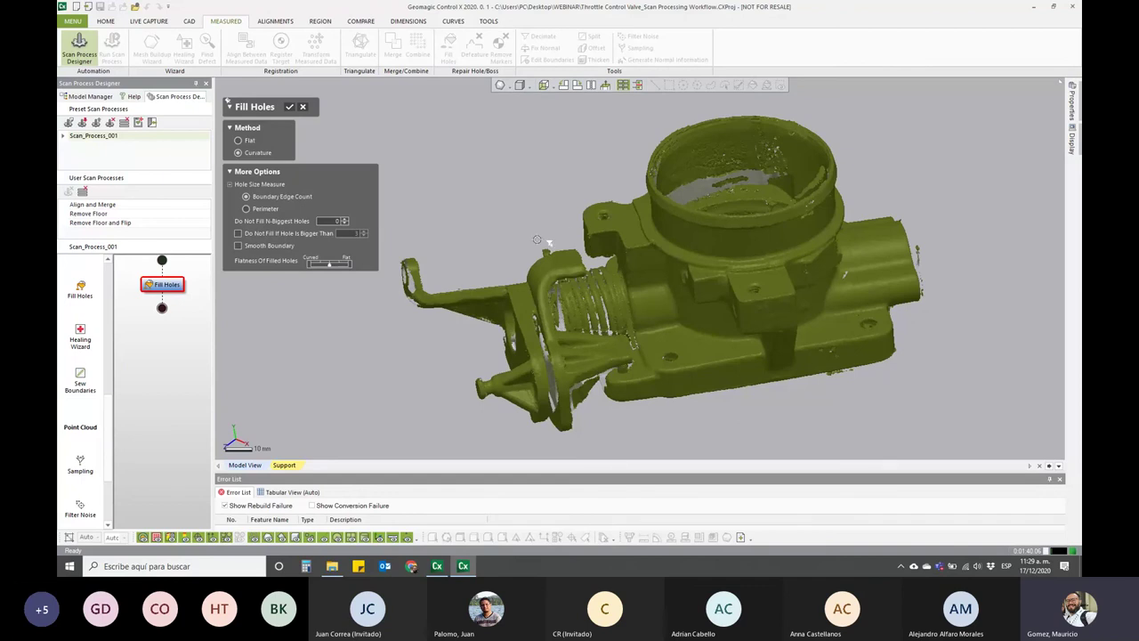
right_drag(703, 212, 692, 286)
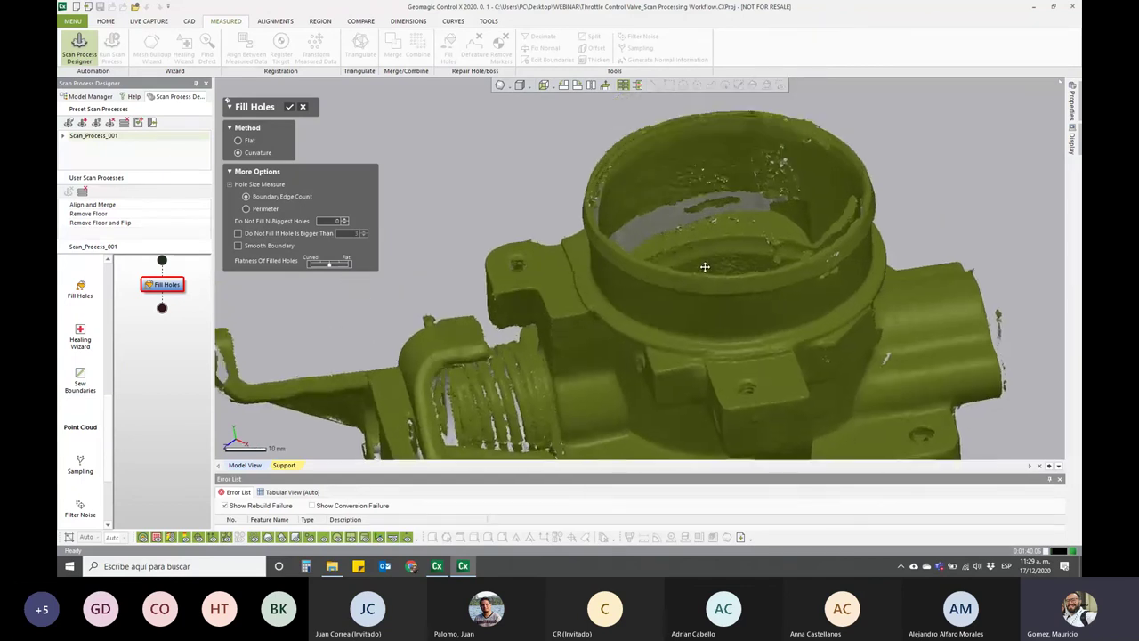
scroll(693, 287, down, 3)
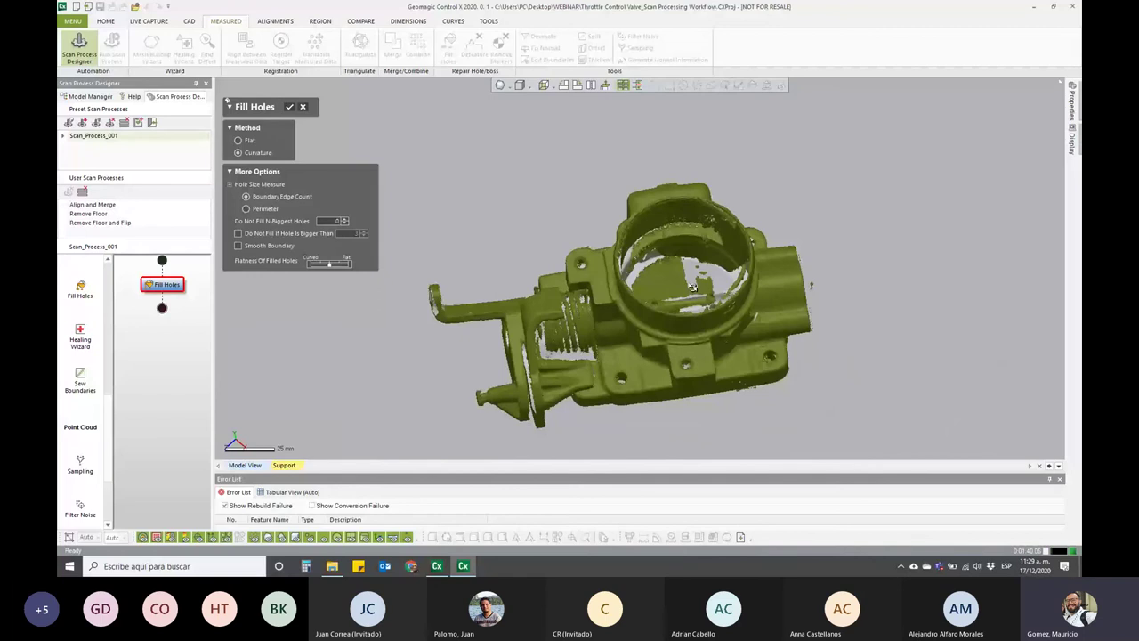
right_drag(692, 287, 432, 151)
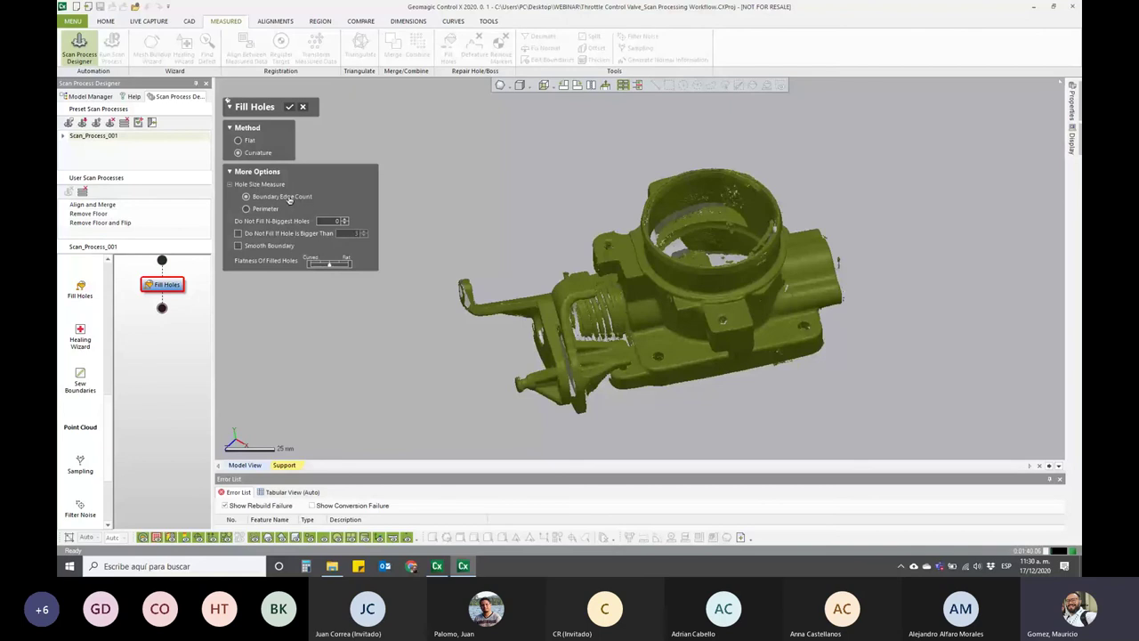
click(246, 209)
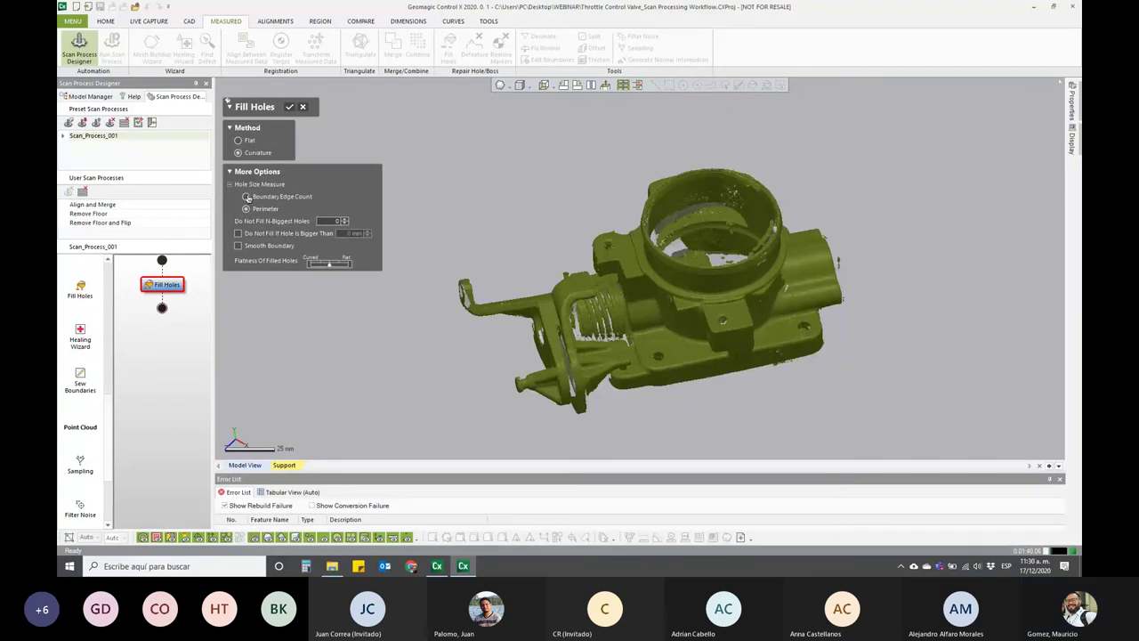
click(247, 197)
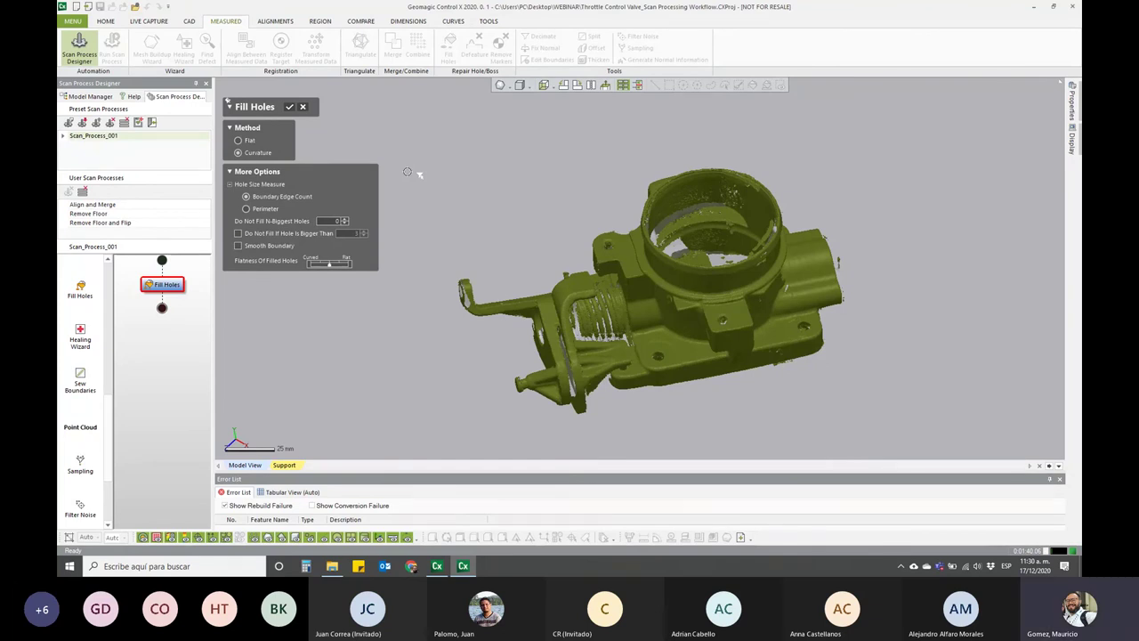
click(302, 107)
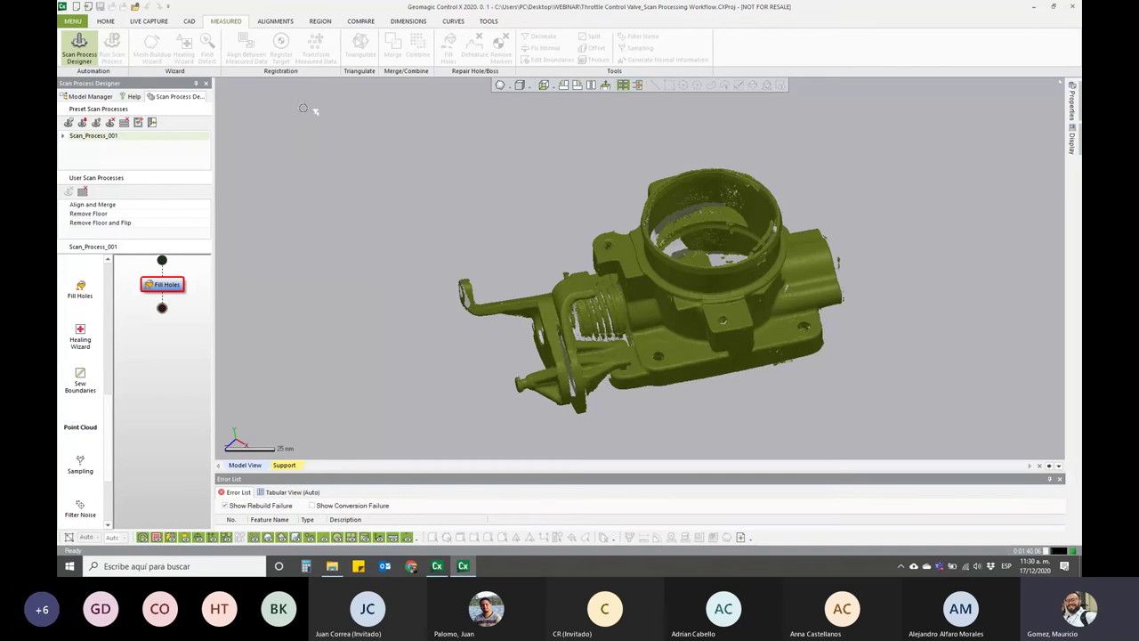